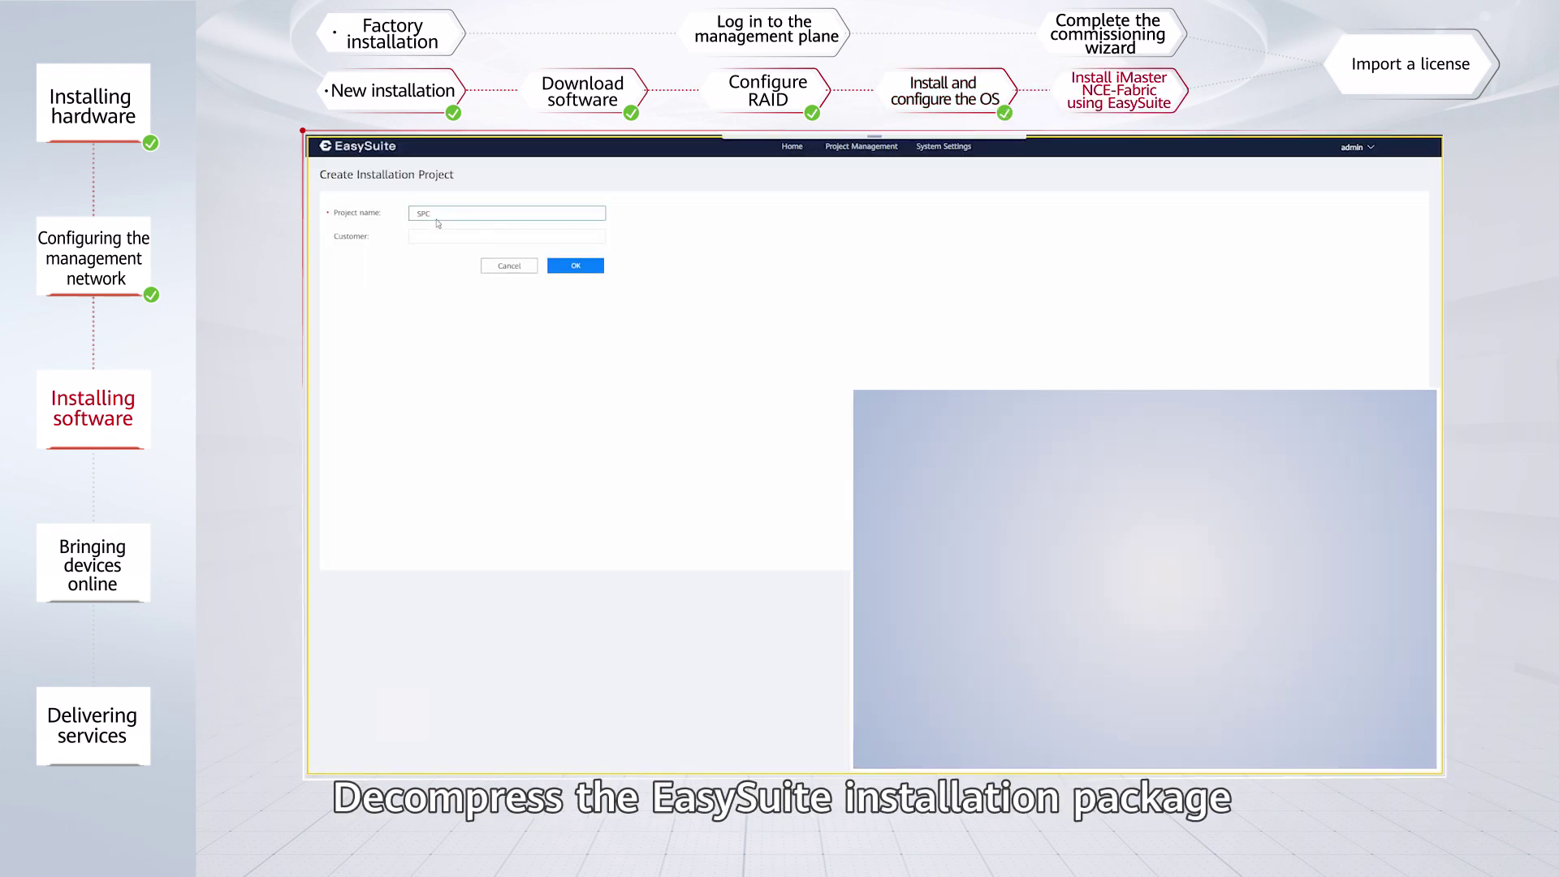
Create the iMasterNCE-Fabric project: Product Only, 100 equivalent NEs, single-node plan, then save.
{"action": "type", "text": "_235.3501"}
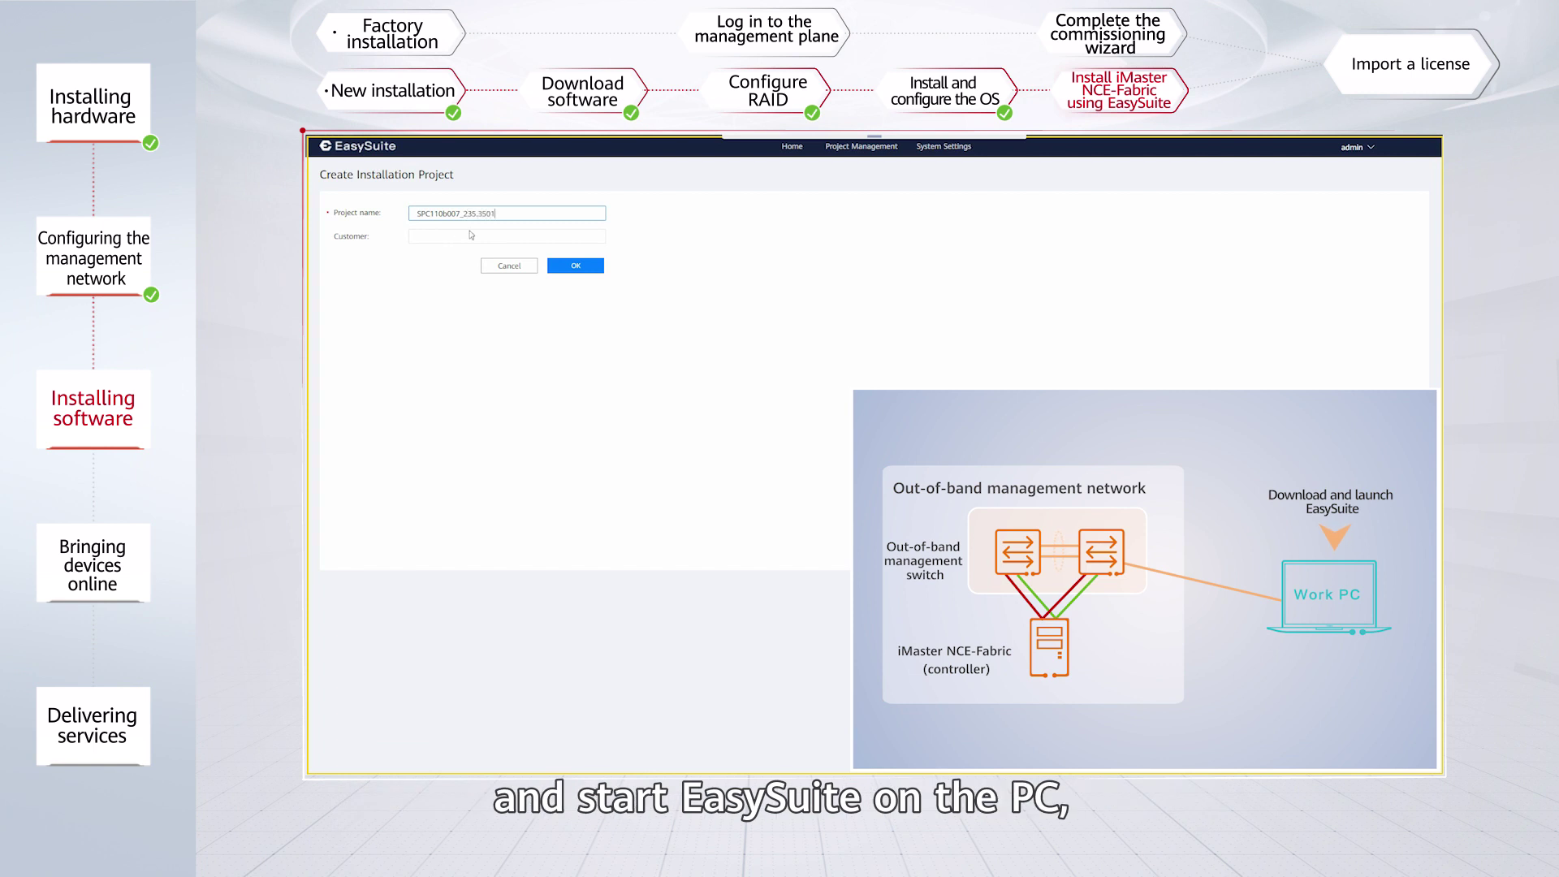
{"action": "left_click", "coordinate": [568, 266]}
{"action": "left_click", "coordinate": [567, 302]}
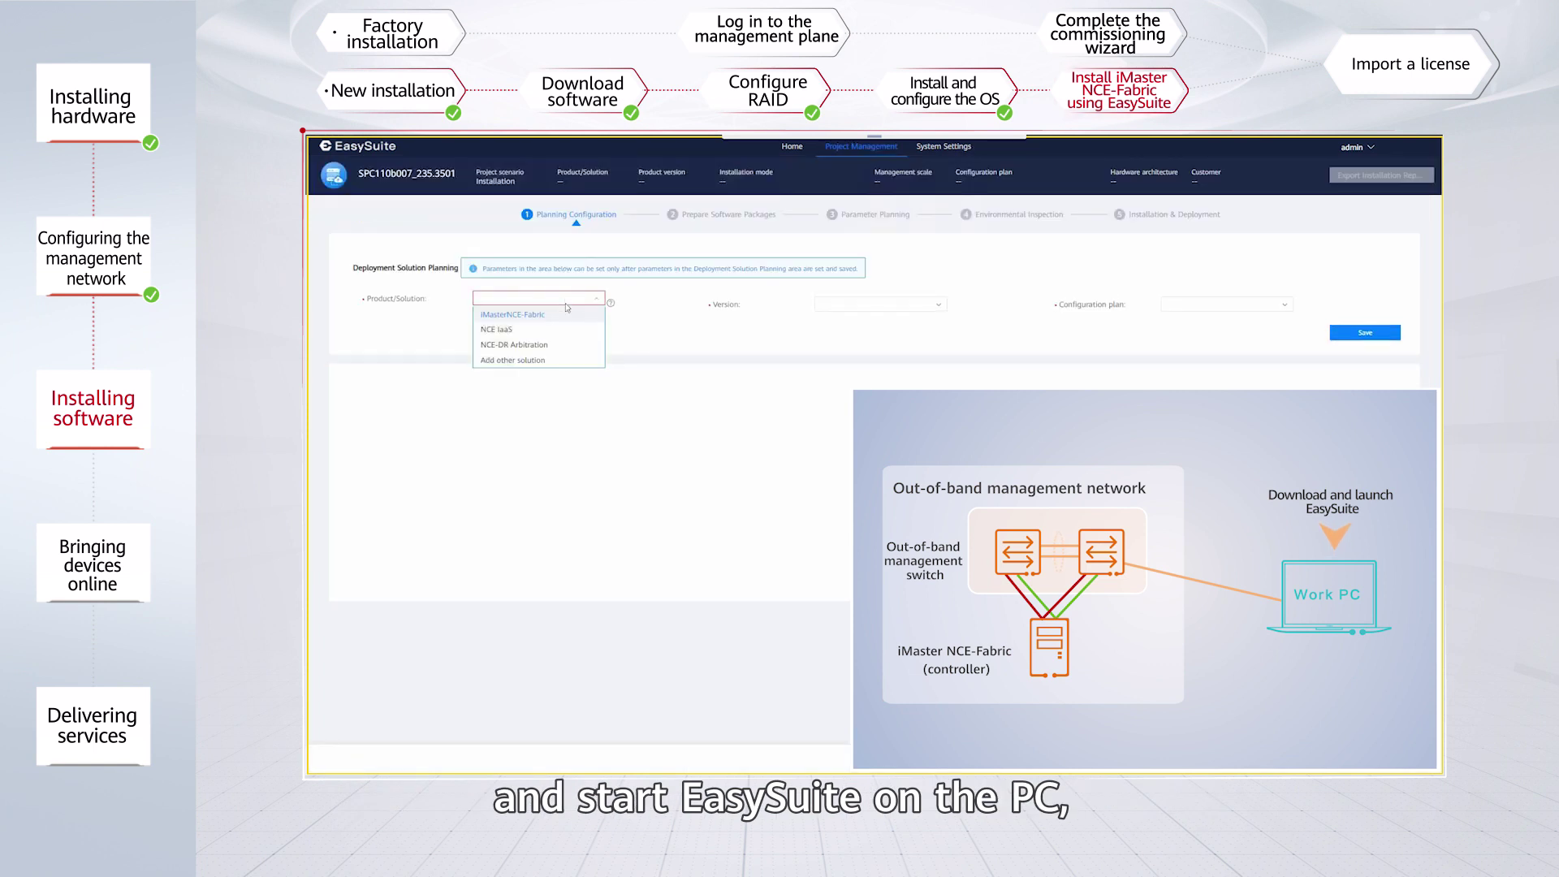
{"action": "left_click", "coordinate": [536, 310]}
{"action": "left_click", "coordinate": [1182, 326]}
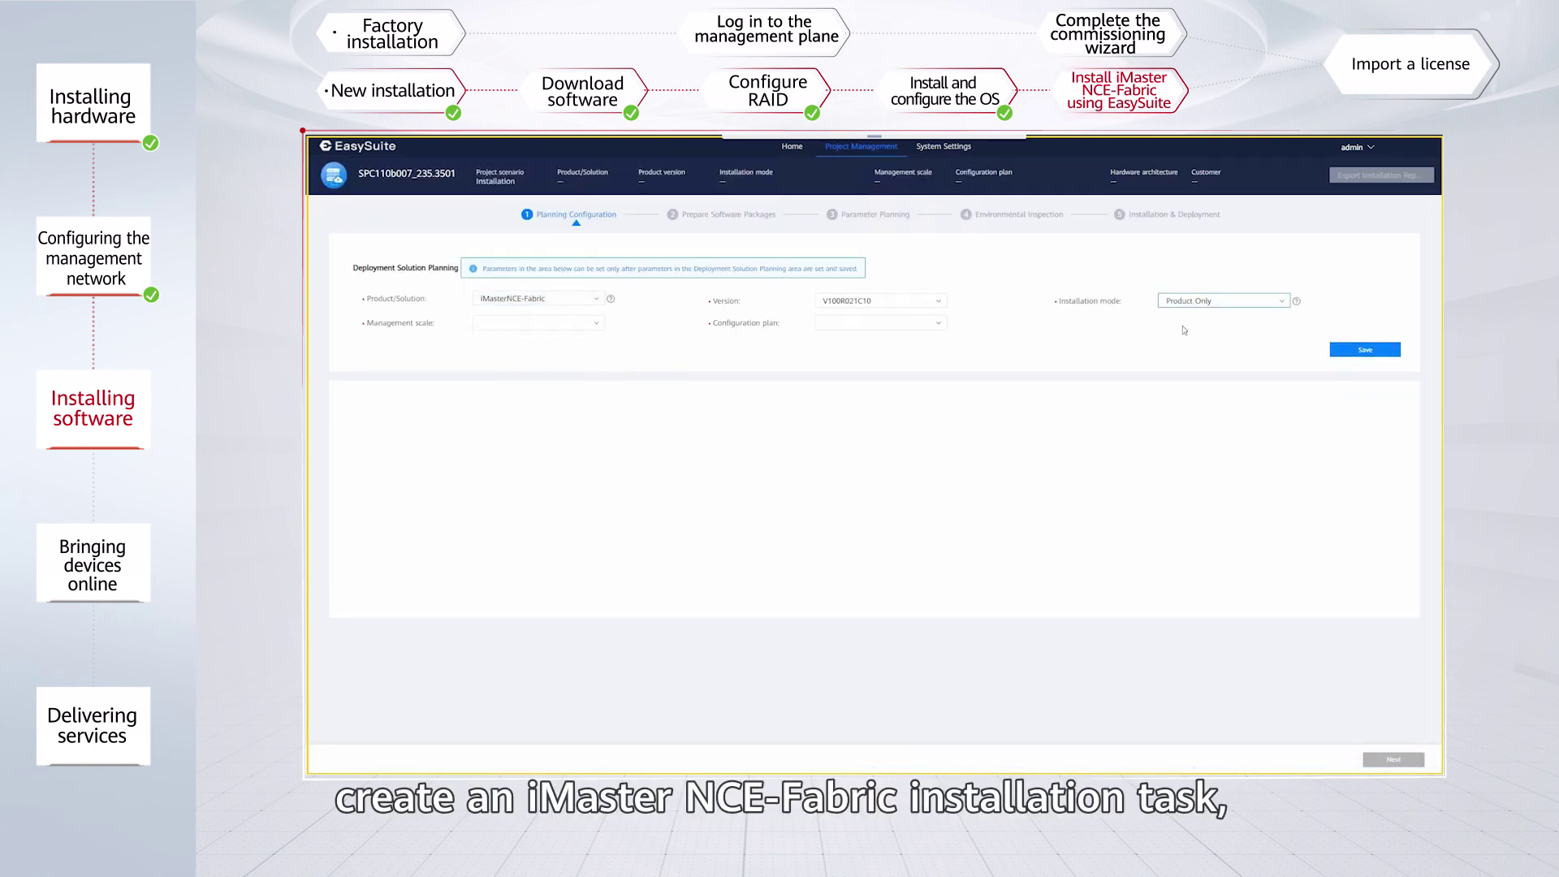
{"action": "left_click", "coordinate": [558, 326]}
{"action": "left_click", "coordinate": [536, 341]}
{"action": "left_click", "coordinate": [881, 322]}
{"action": "left_click", "coordinate": [863, 337]}
{"action": "left_click", "coordinate": [1365, 350]}
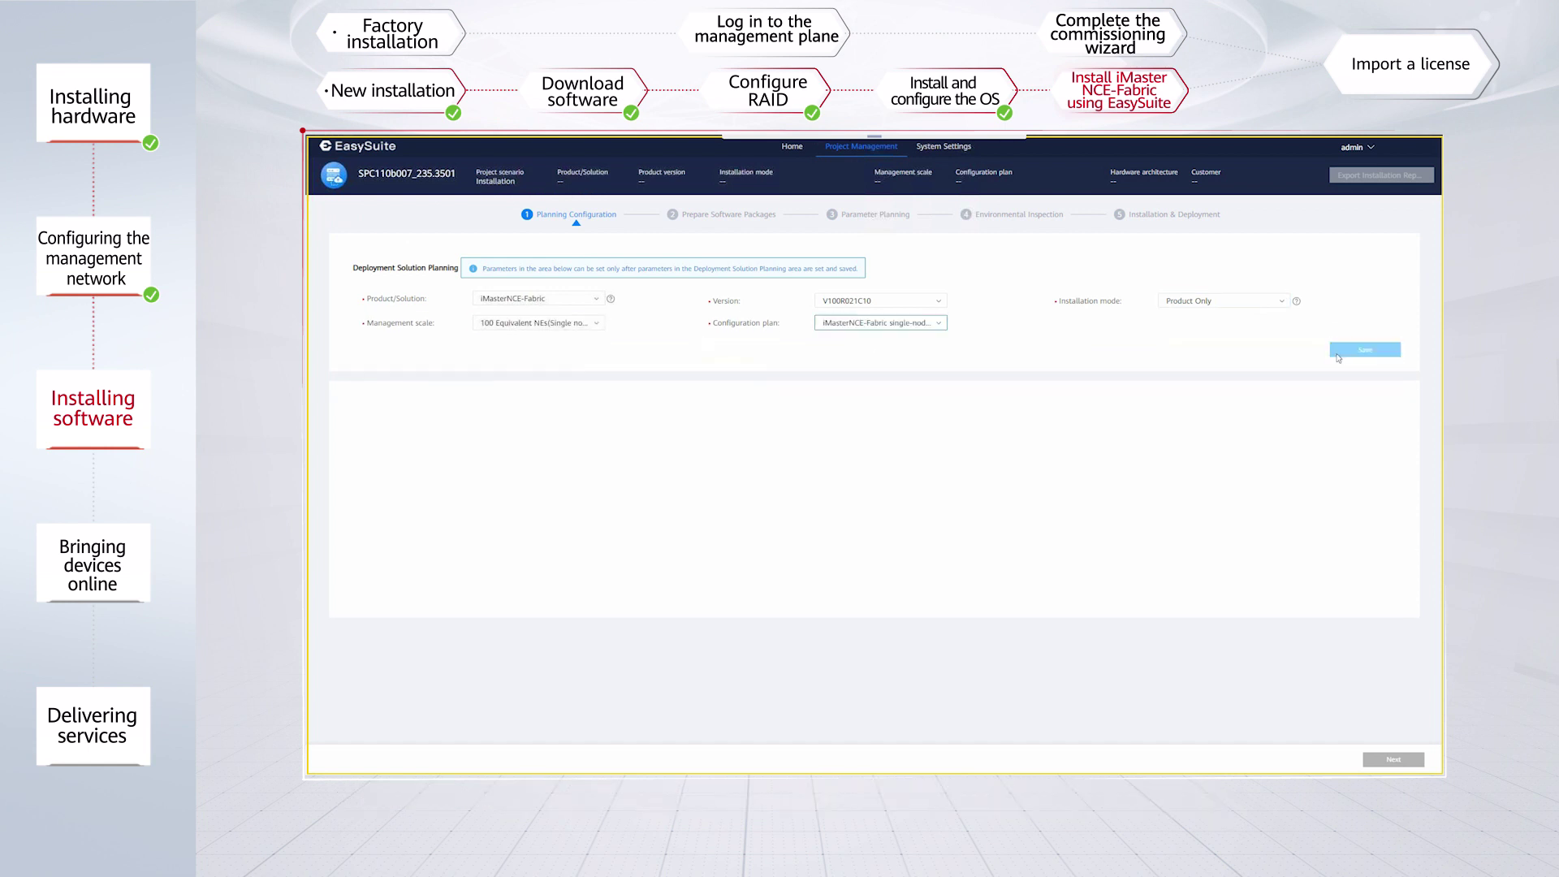
Set the CPU architecture to x86 and adjust the Intention microservices installation option.
{"action": "left_click", "coordinate": [537, 399]}
{"action": "left_click", "coordinate": [504, 427]}
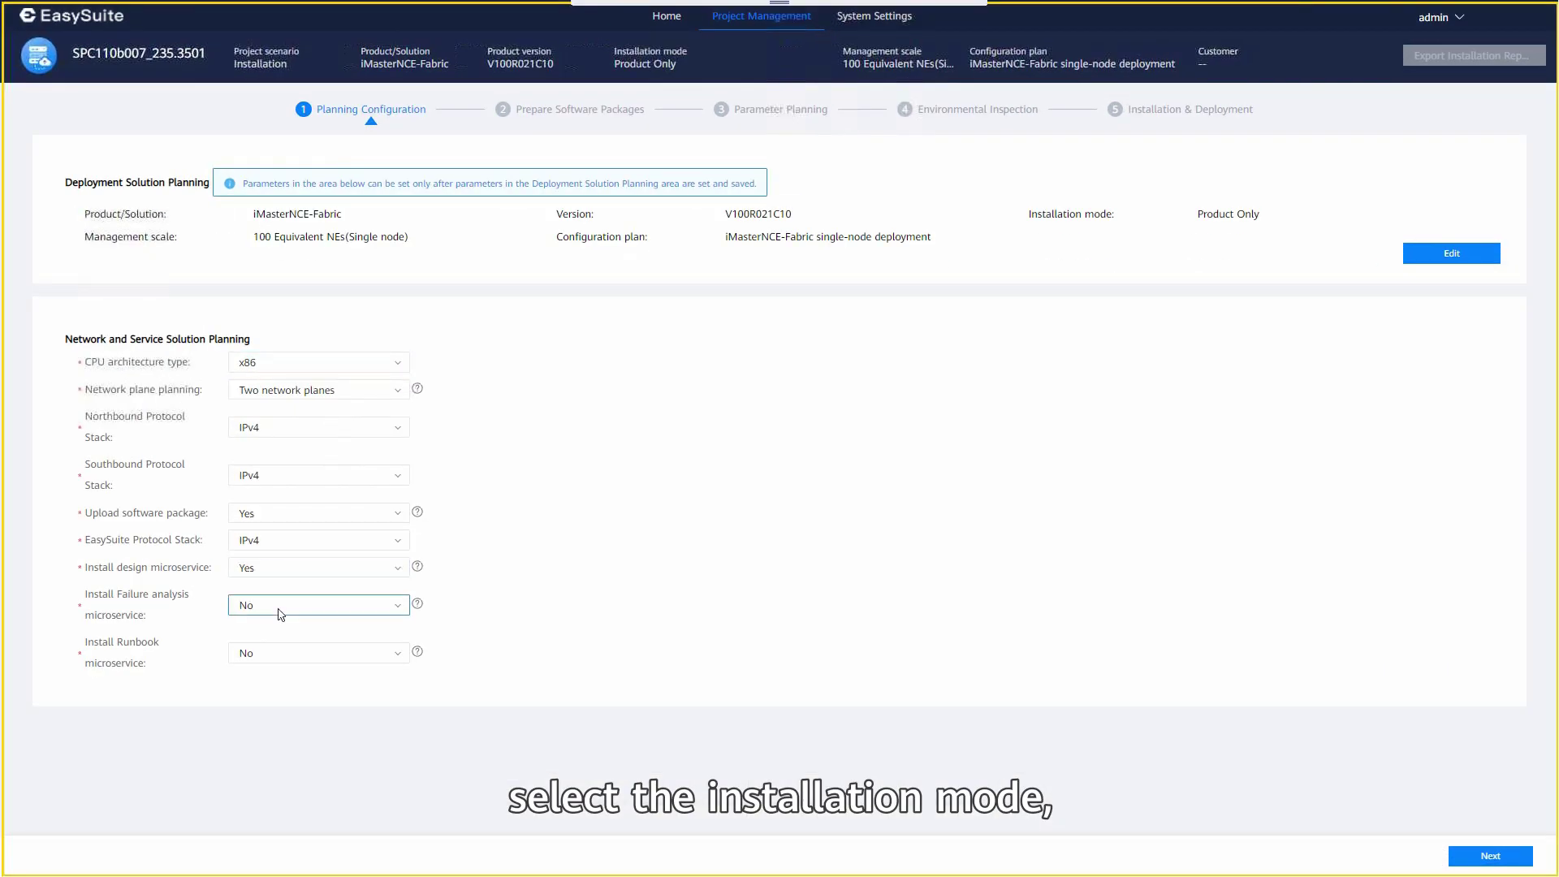
{"action": "left_click", "coordinate": [536, 611]}
{"action": "left_click", "coordinate": [288, 710]}
{"action": "left_click", "coordinate": [268, 731]}
{"action": "left_click", "coordinate": [1489, 856]}
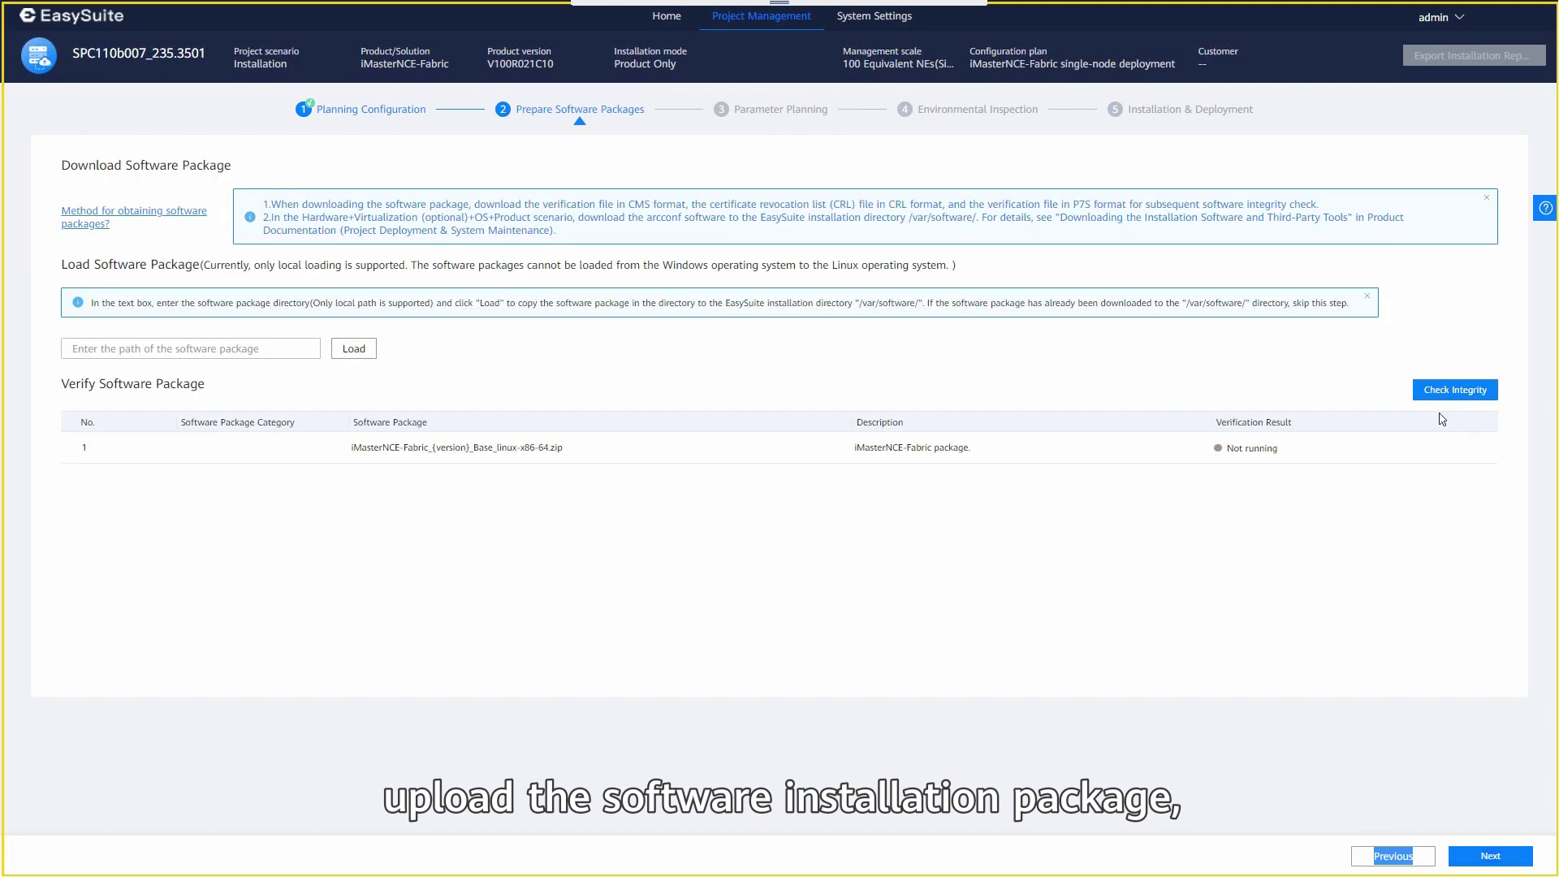
Verify the software package integrity and begin filling in the installation parameters.
{"action": "left_click", "coordinate": [1447, 392]}
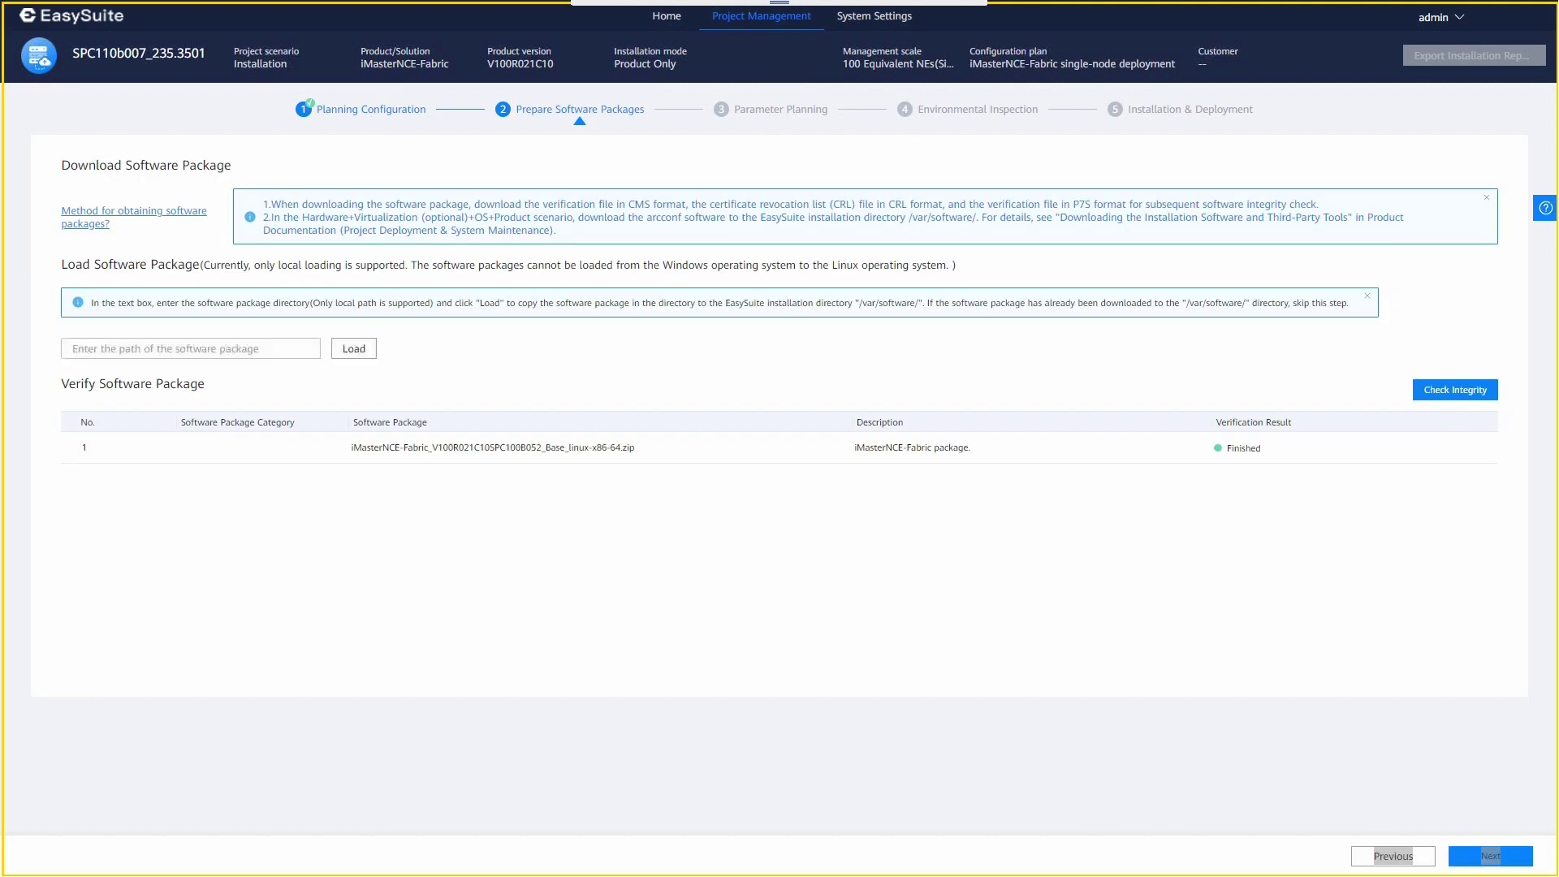
{"action": "left_click", "coordinate": [1488, 857]}
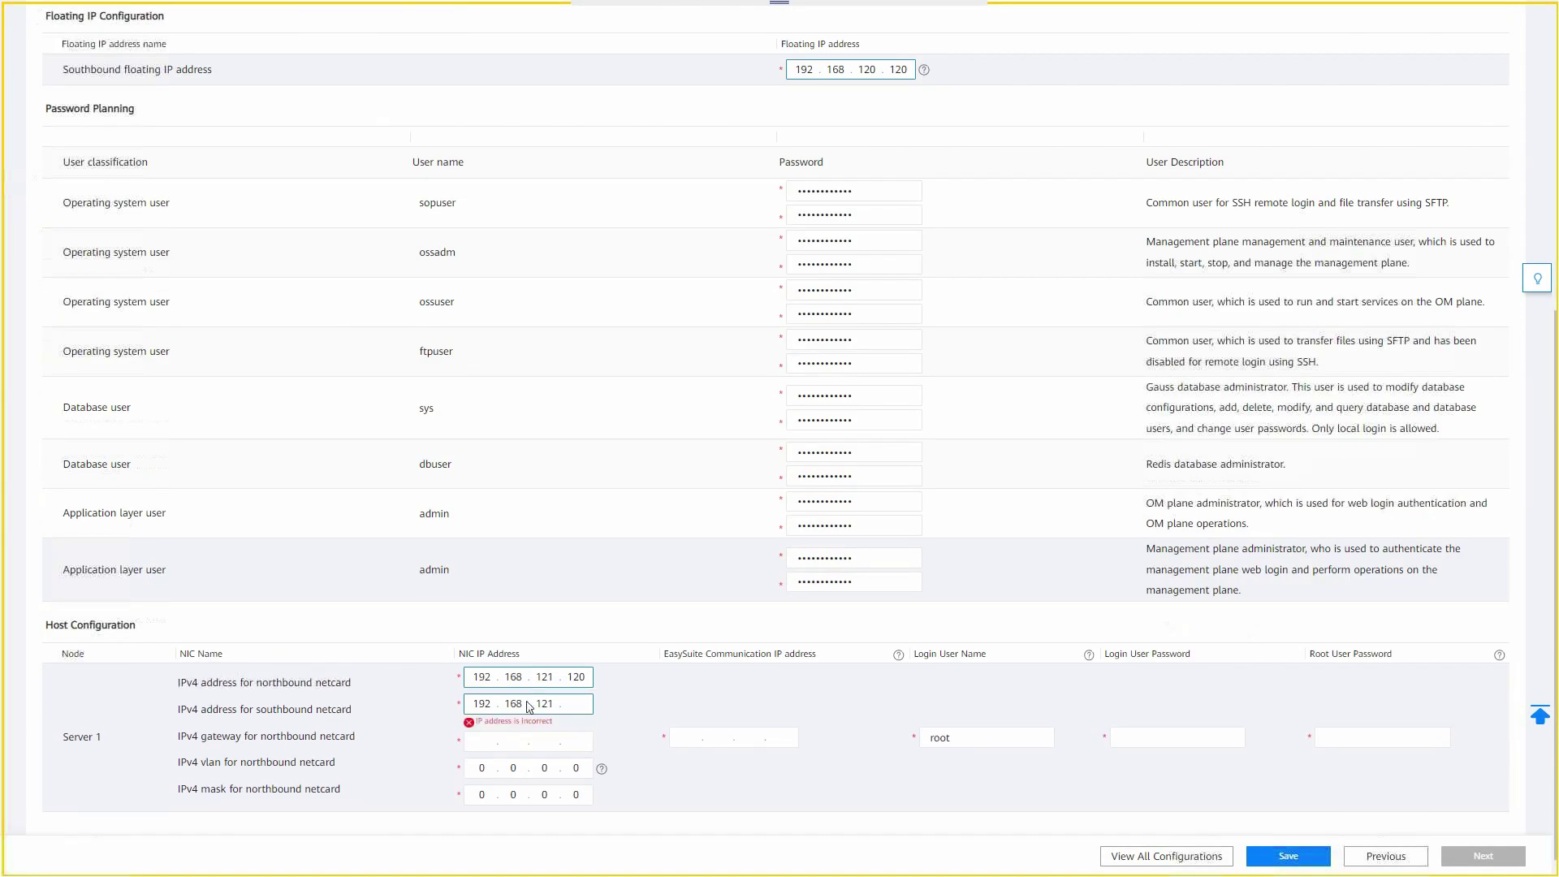
{"action": "type", "text": "120"}
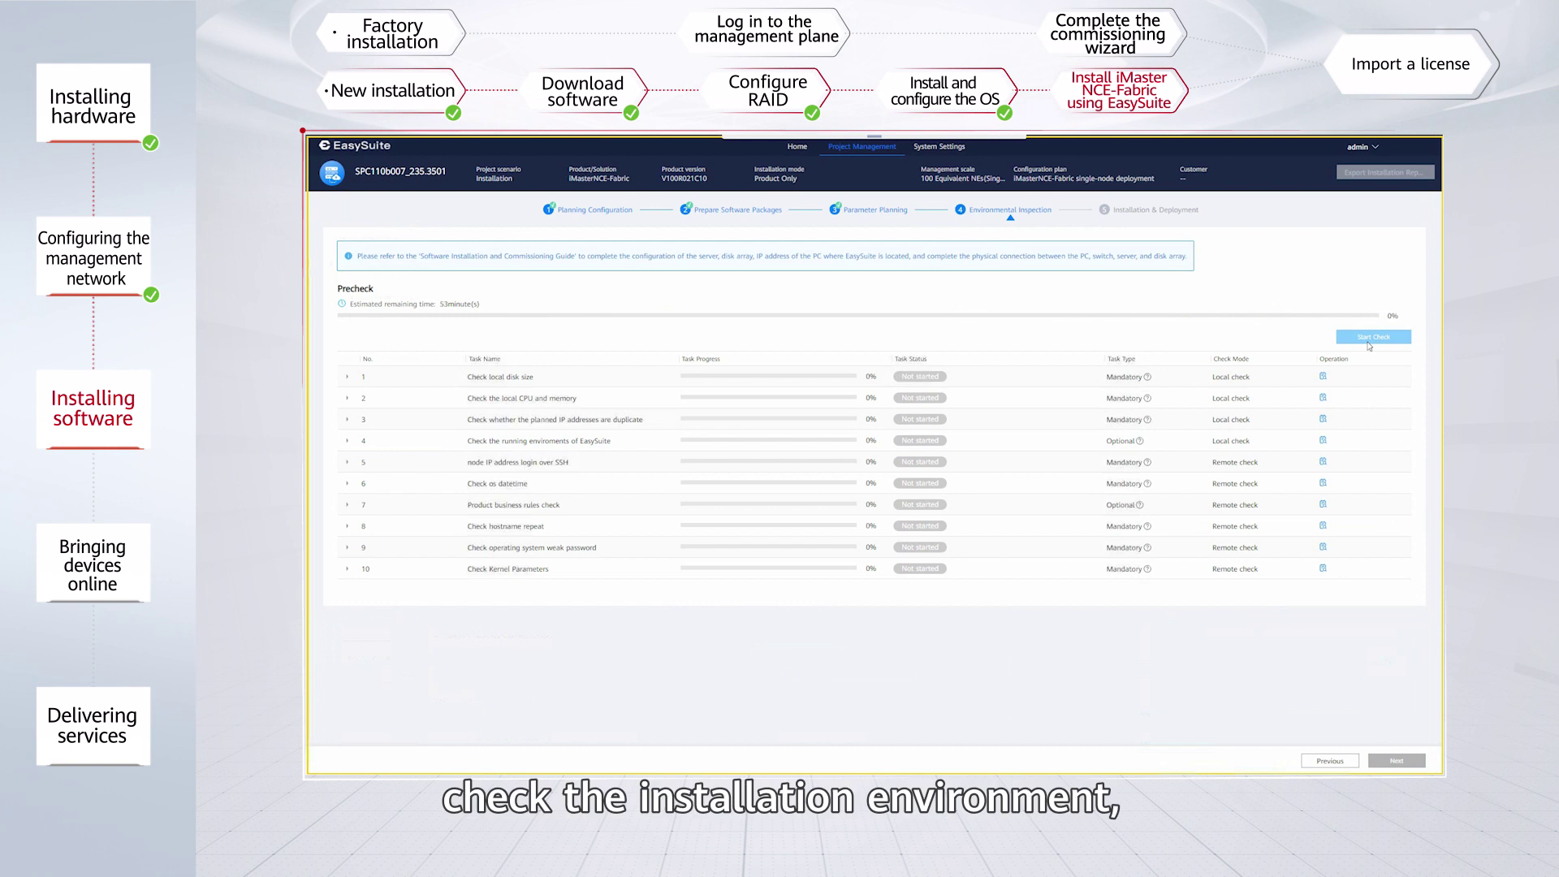
Launch the environment precheck of the 10 inspection tasks and confirm the prompt.
{"action": "left_click", "coordinate": [1369, 339]}
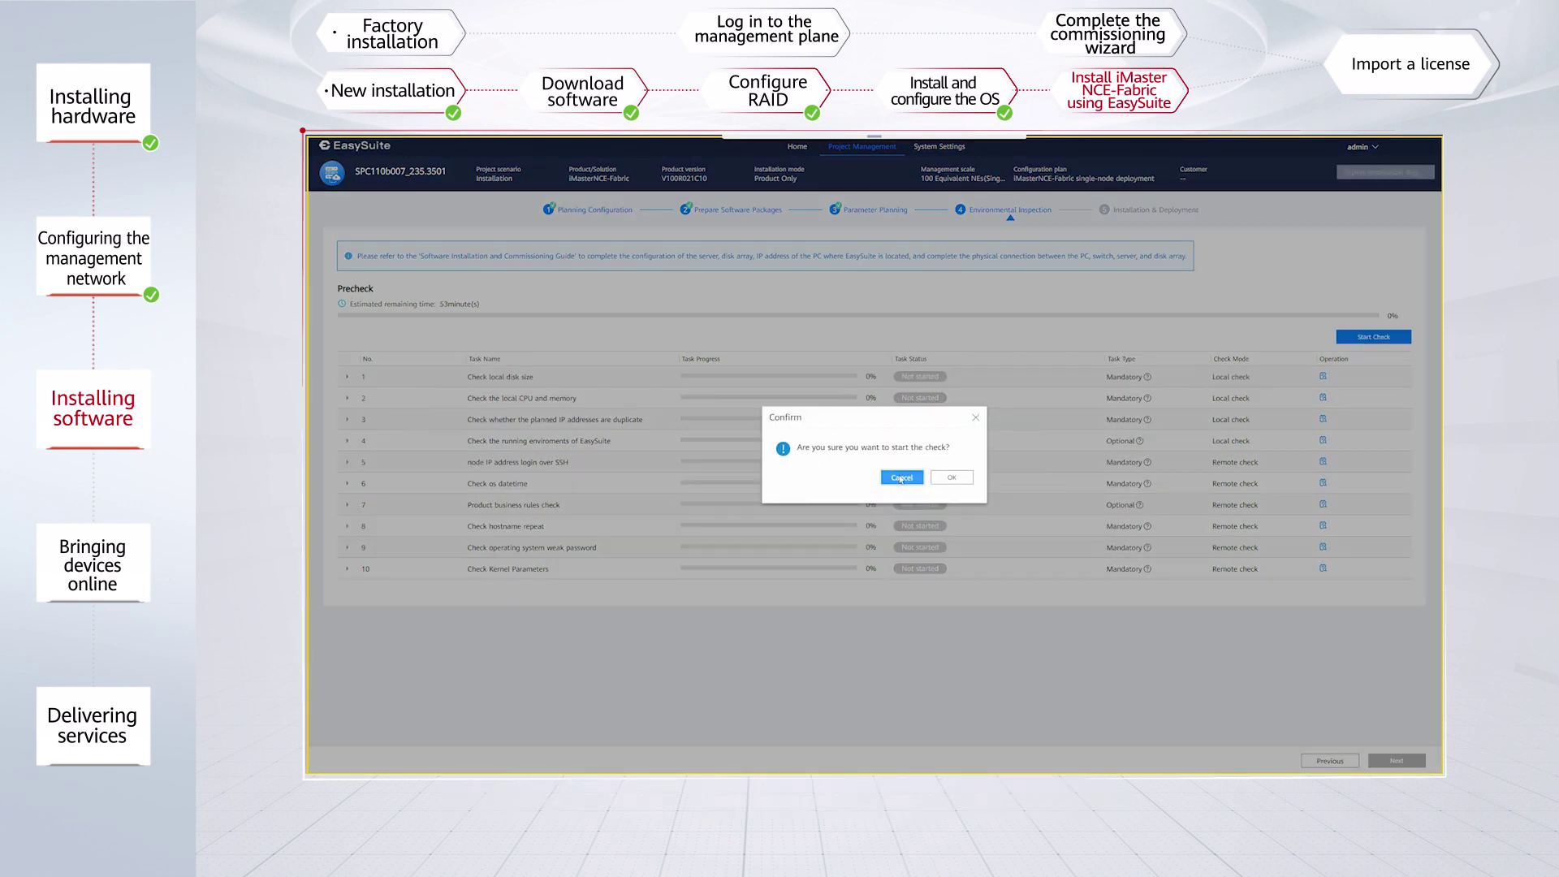
{"action": "left_click", "coordinate": [952, 477]}
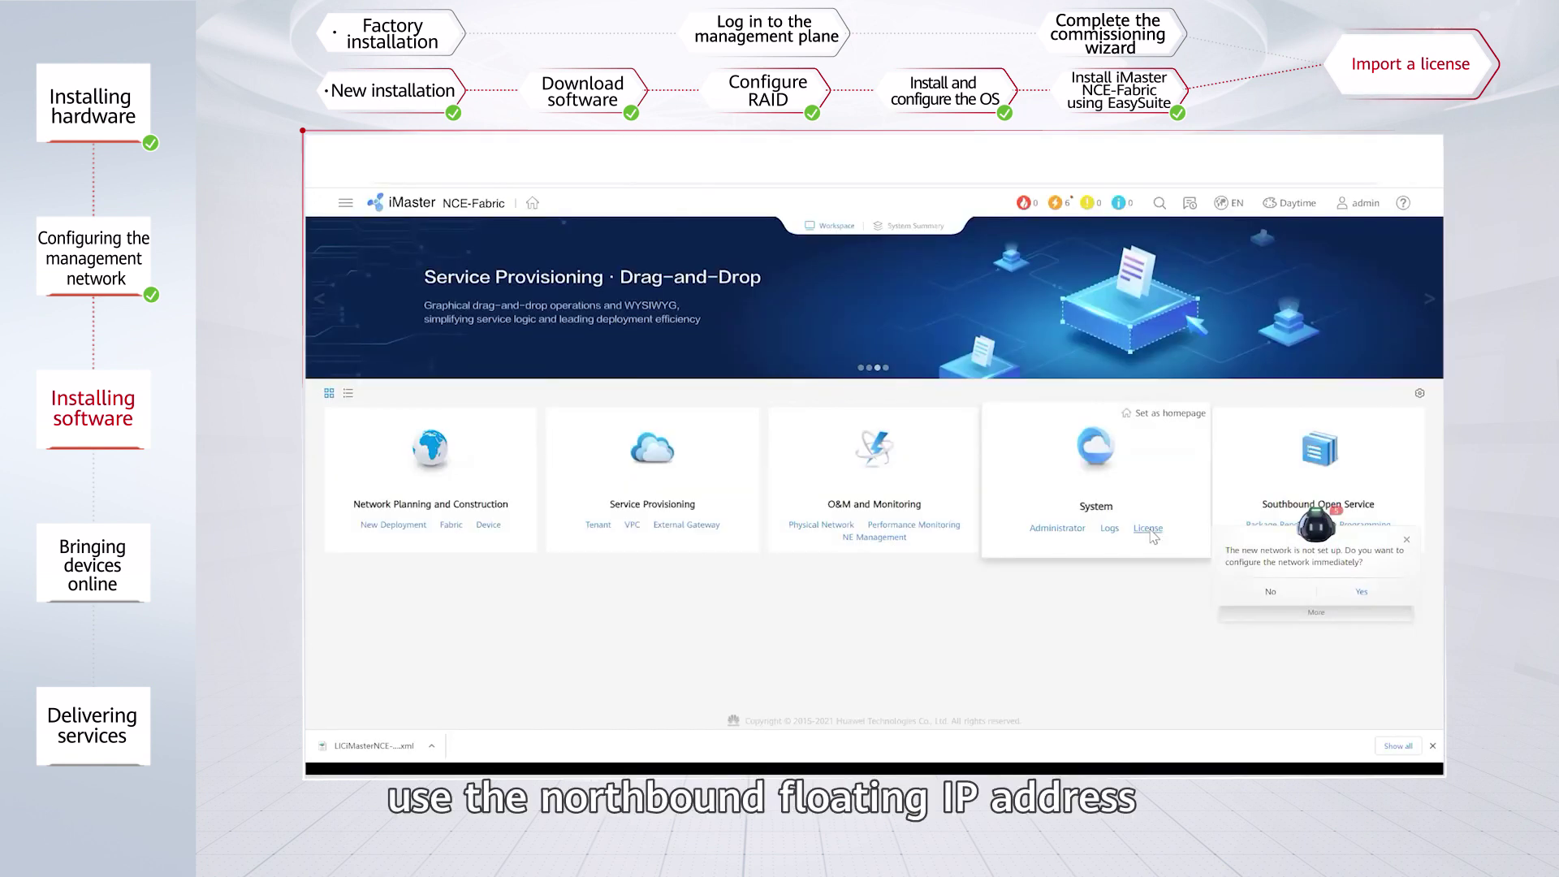
Upload the license XML file via Update License, apply it, and authenticate with the password.
{"action": "left_click", "coordinate": [1149, 529]}
{"action": "left_click", "coordinate": [357, 393]}
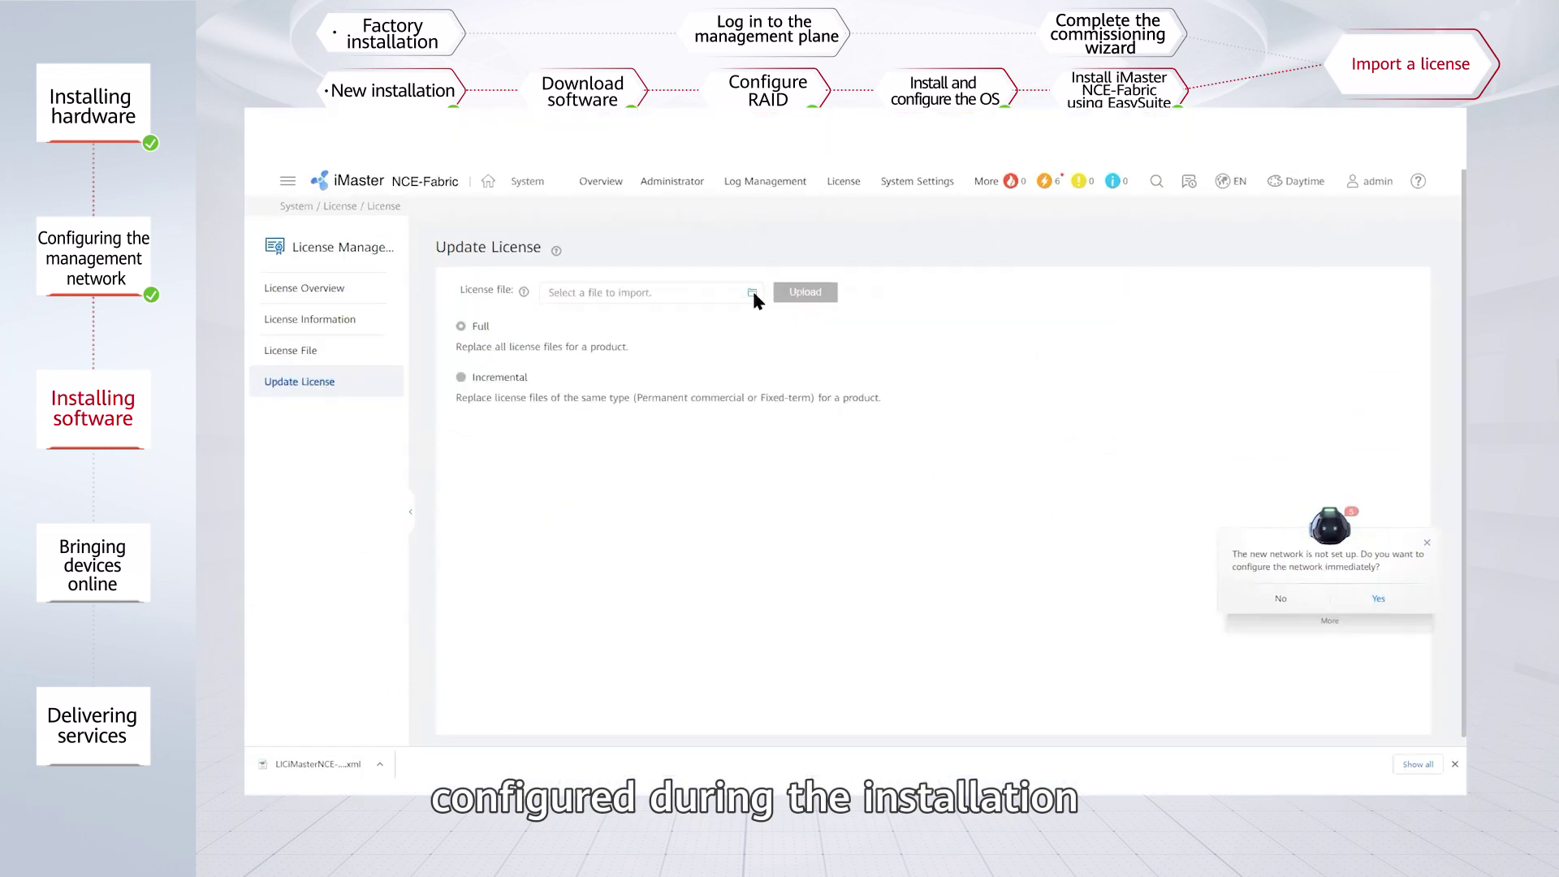
{"action": "left_click", "coordinate": [650, 289]}
{"action": "double_click", "coordinate": [397, 161]}
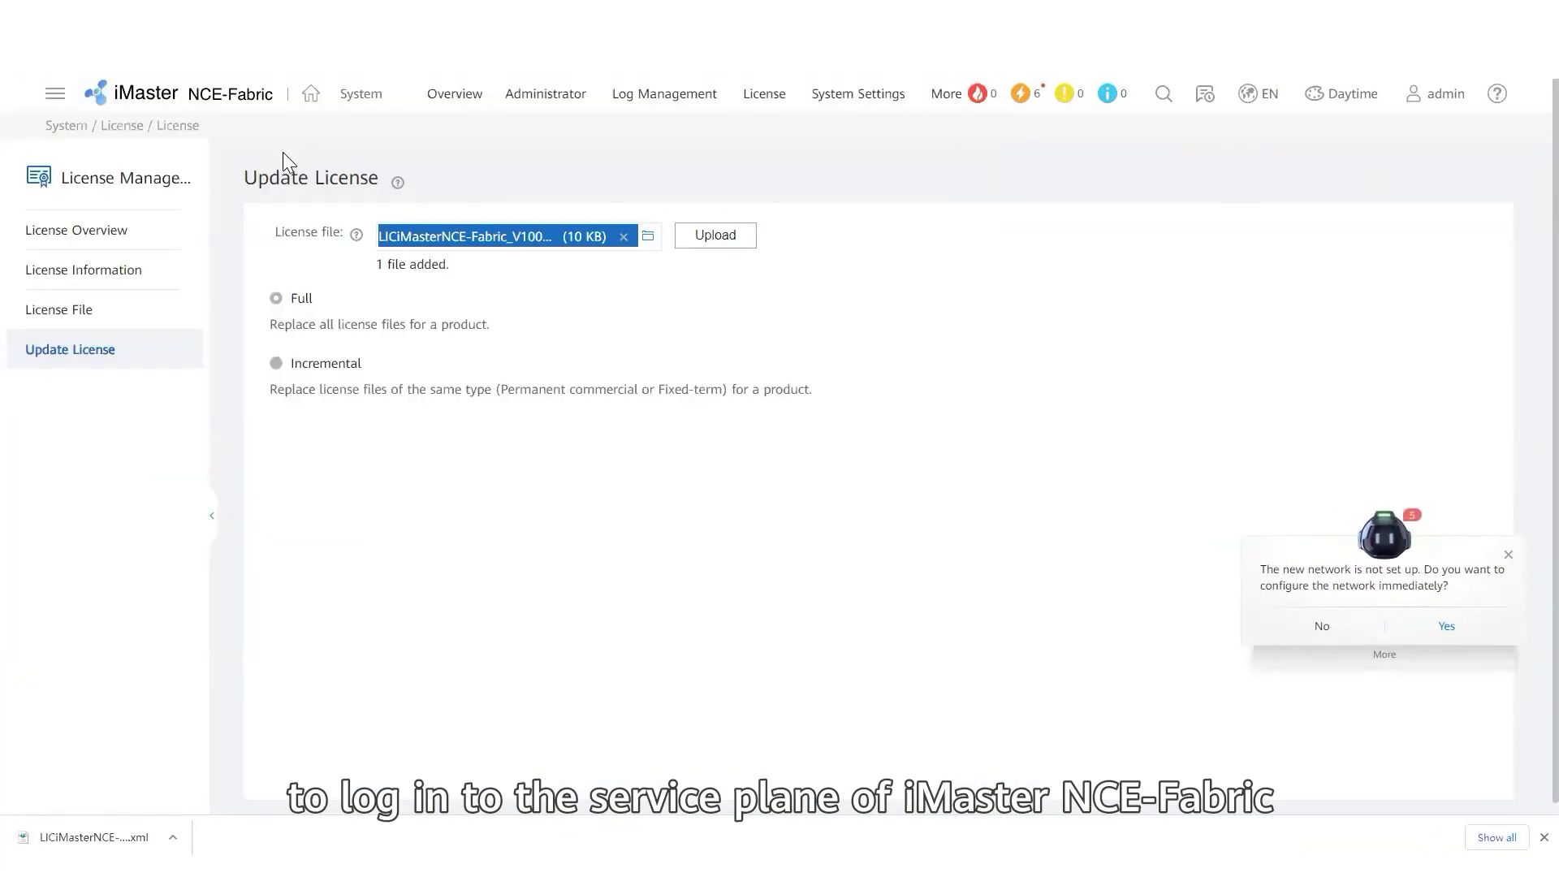
{"action": "left_click", "coordinate": [715, 237]}
{"action": "scroll", "coordinate": [957, 347], "scroll_direction": "down", "scroll_amount": 2}
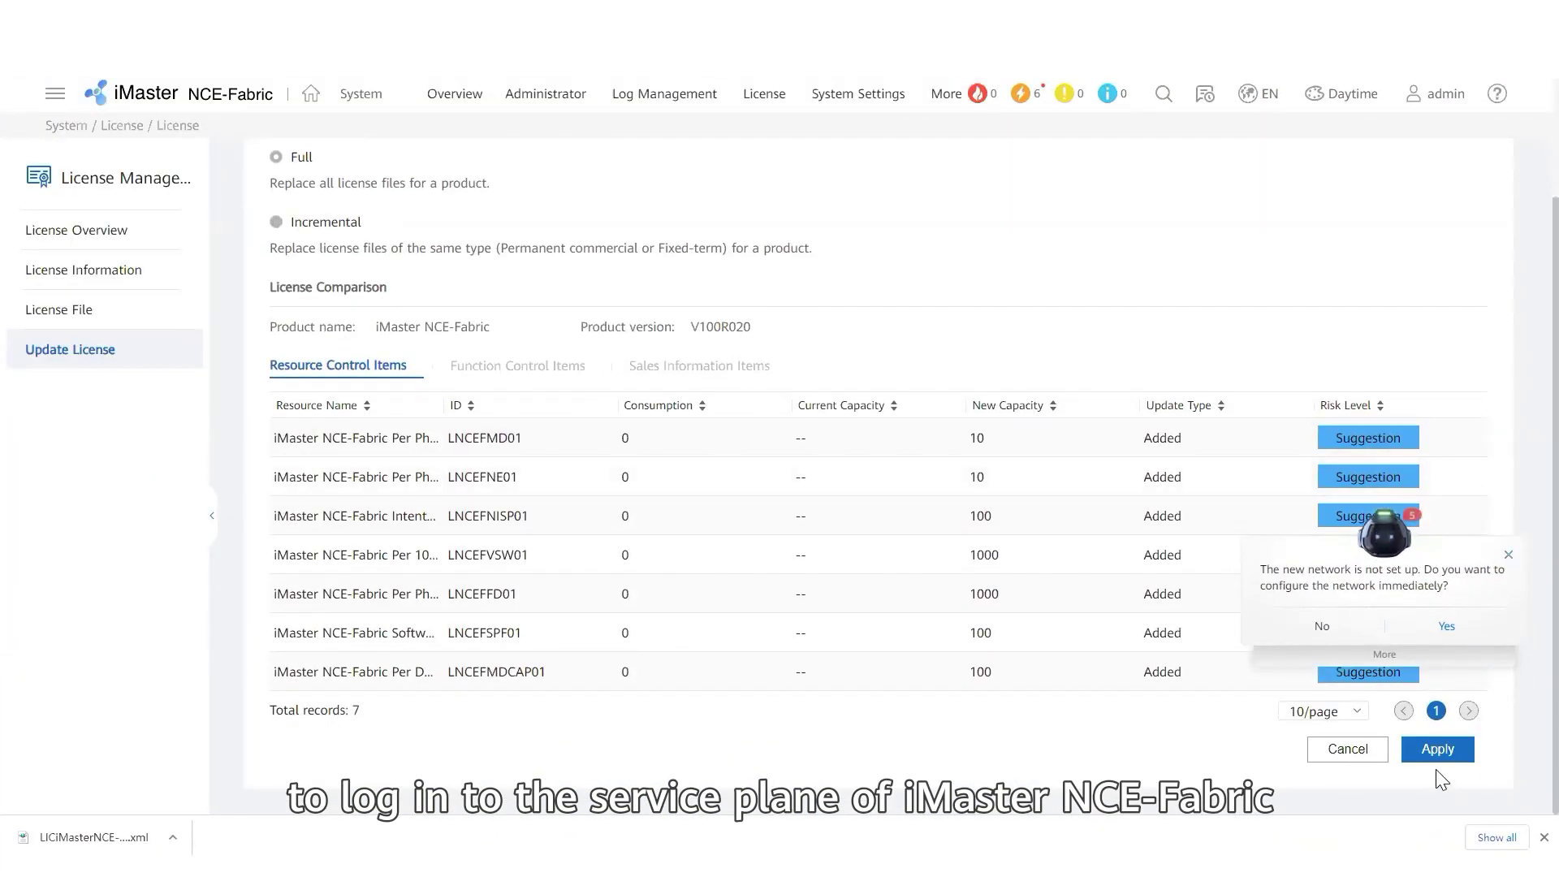
{"action": "left_click", "coordinate": [1437, 749]}
{"action": "left_click", "coordinate": [922, 482]}
{"action": "type", "text": "••••••••••"}
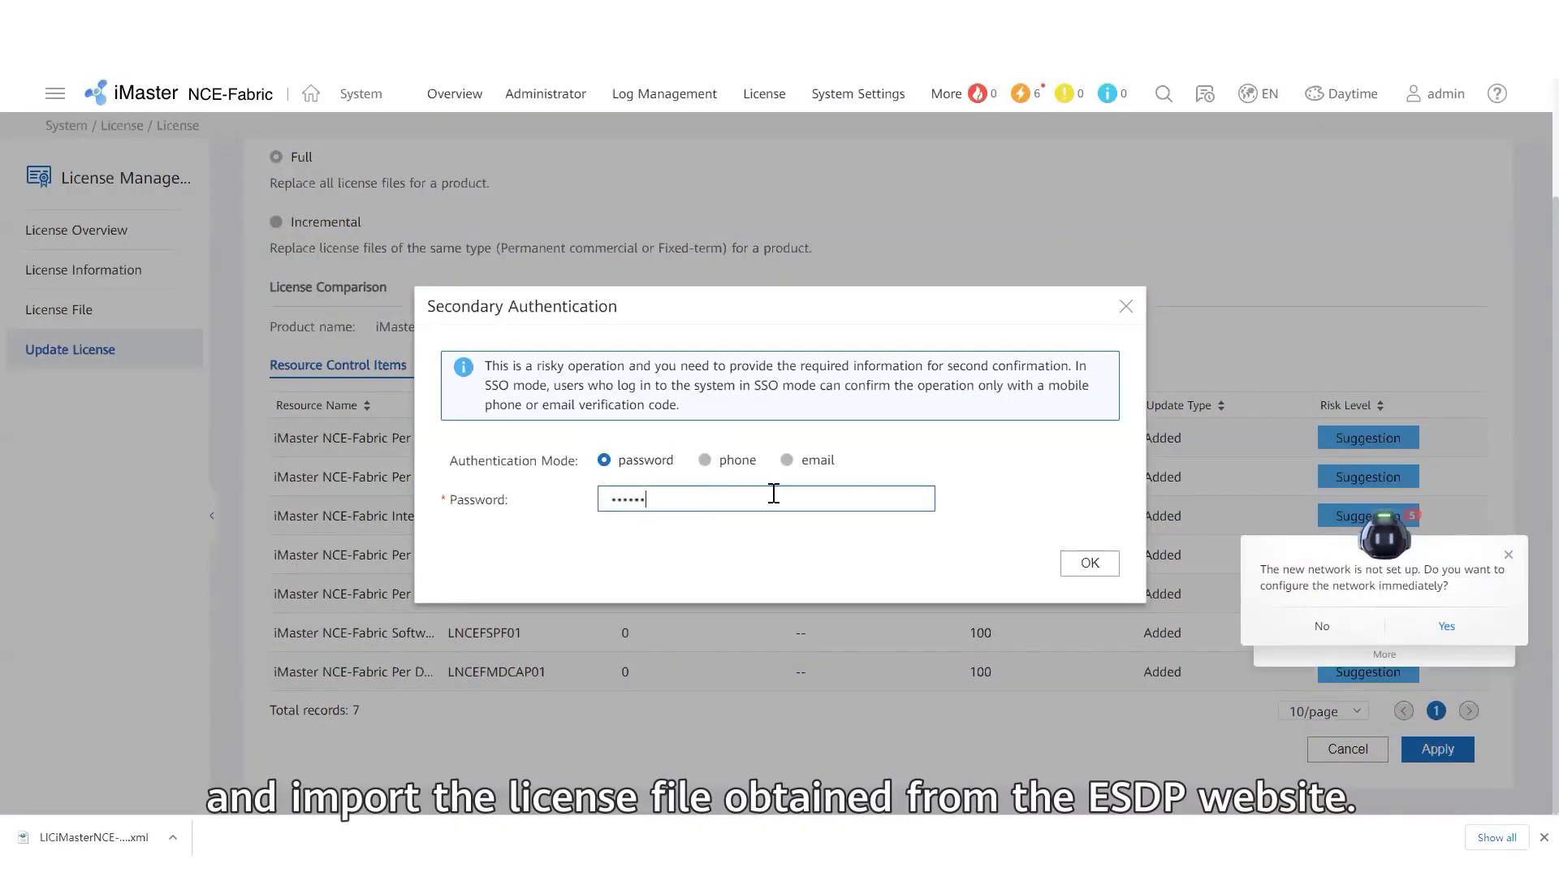
{"action": "left_click", "coordinate": [1078, 563]}
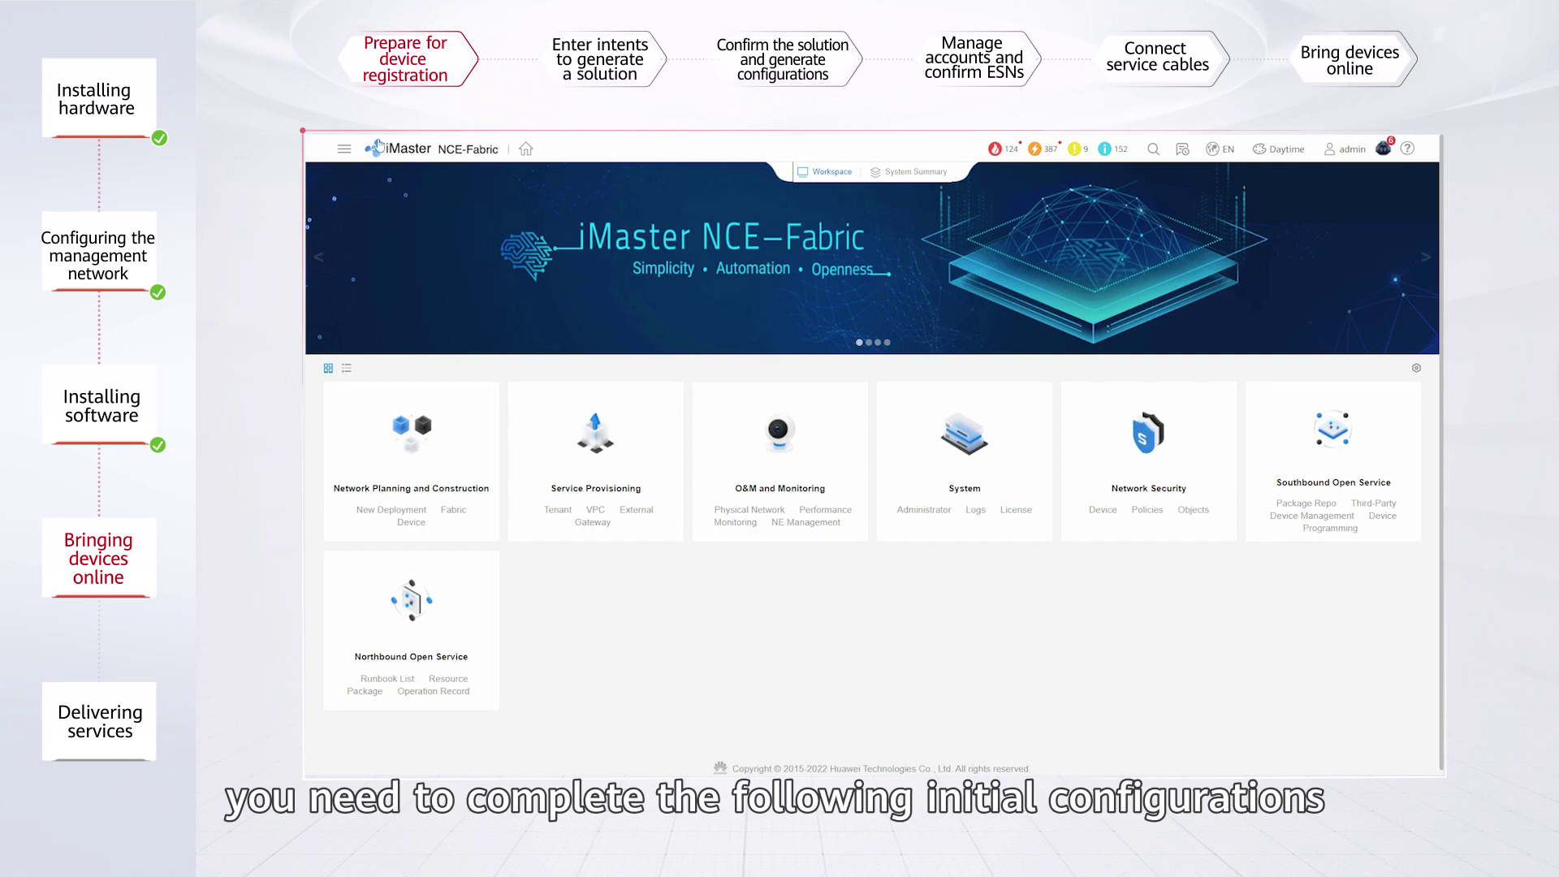
Disable data synchronization upon first going online in the physical device consistency policy.
{"action": "left_click", "coordinate": [344, 148]}
{"action": "mouse_move", "coordinate": [359, 273]}
{"action": "left_click", "coordinate": [526, 269]}
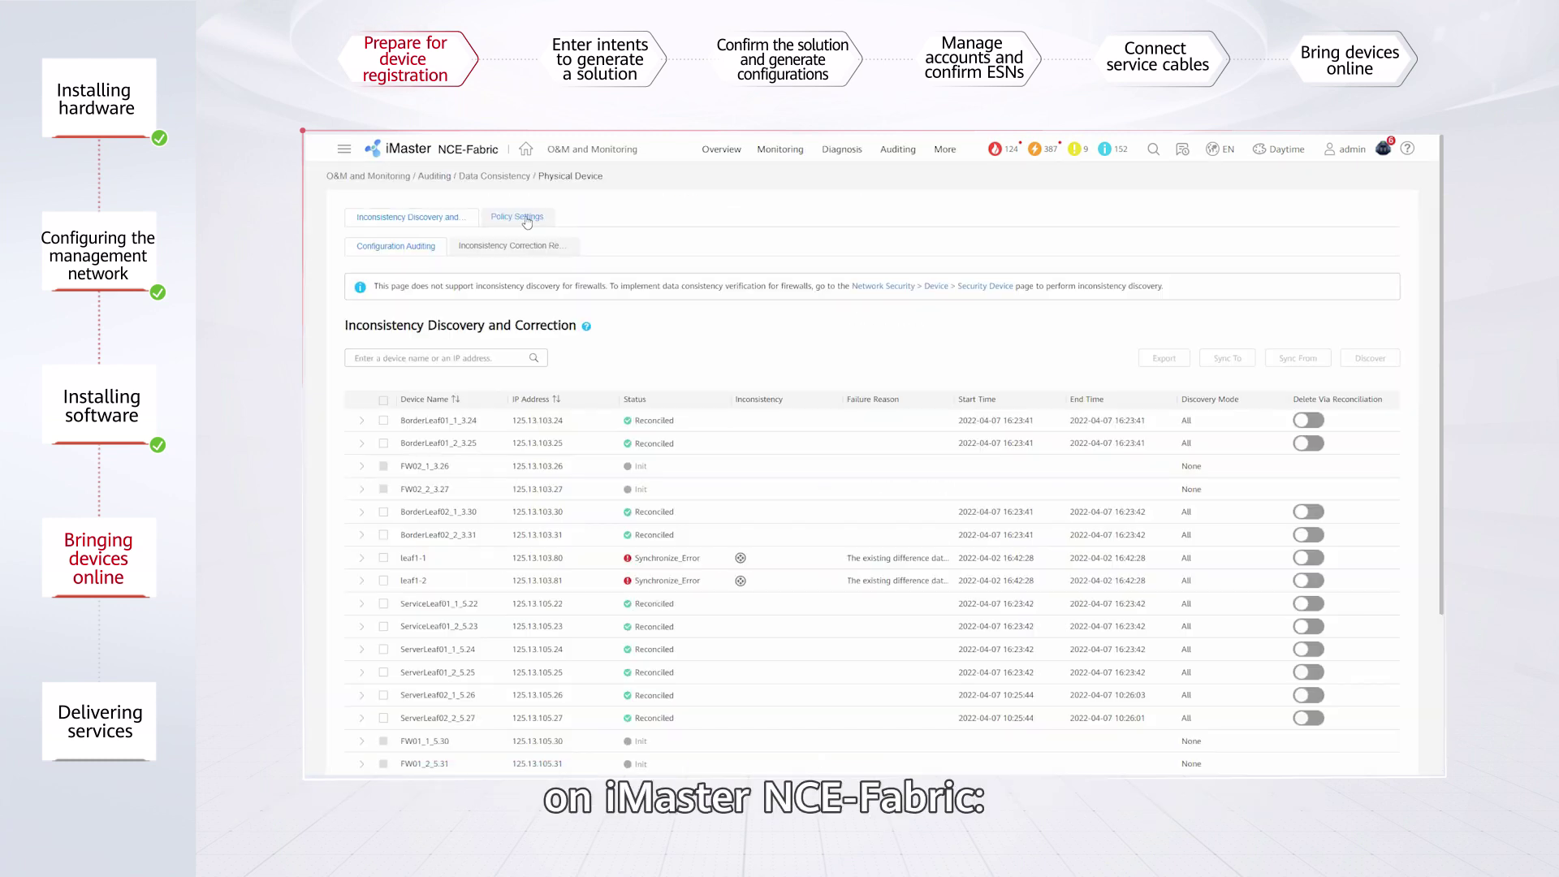
{"action": "left_click", "coordinate": [517, 217]}
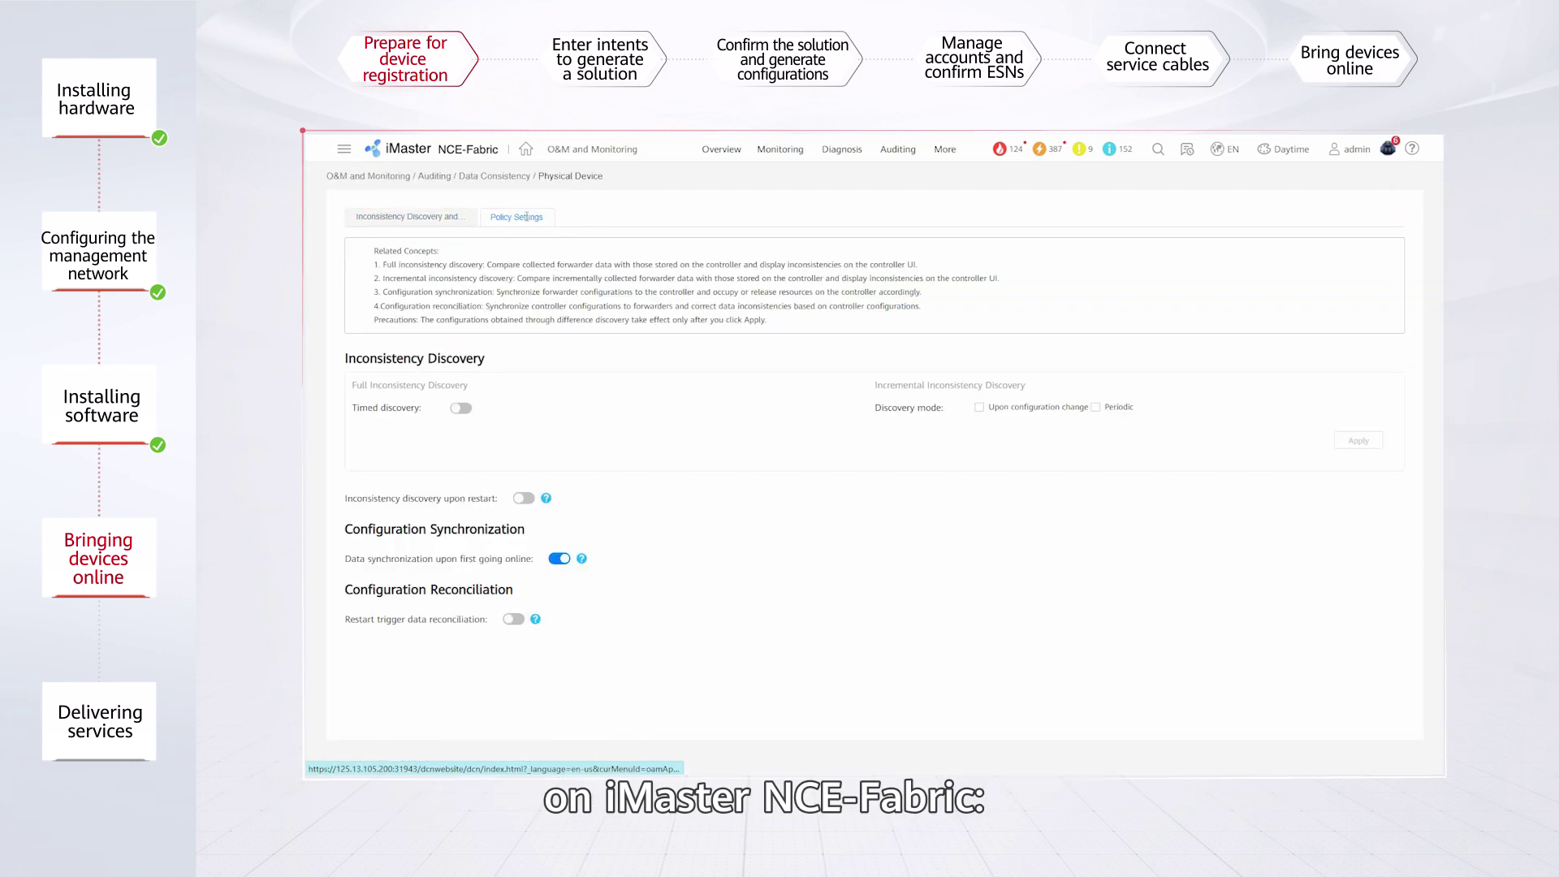
{"action": "left_click", "coordinate": [559, 560]}
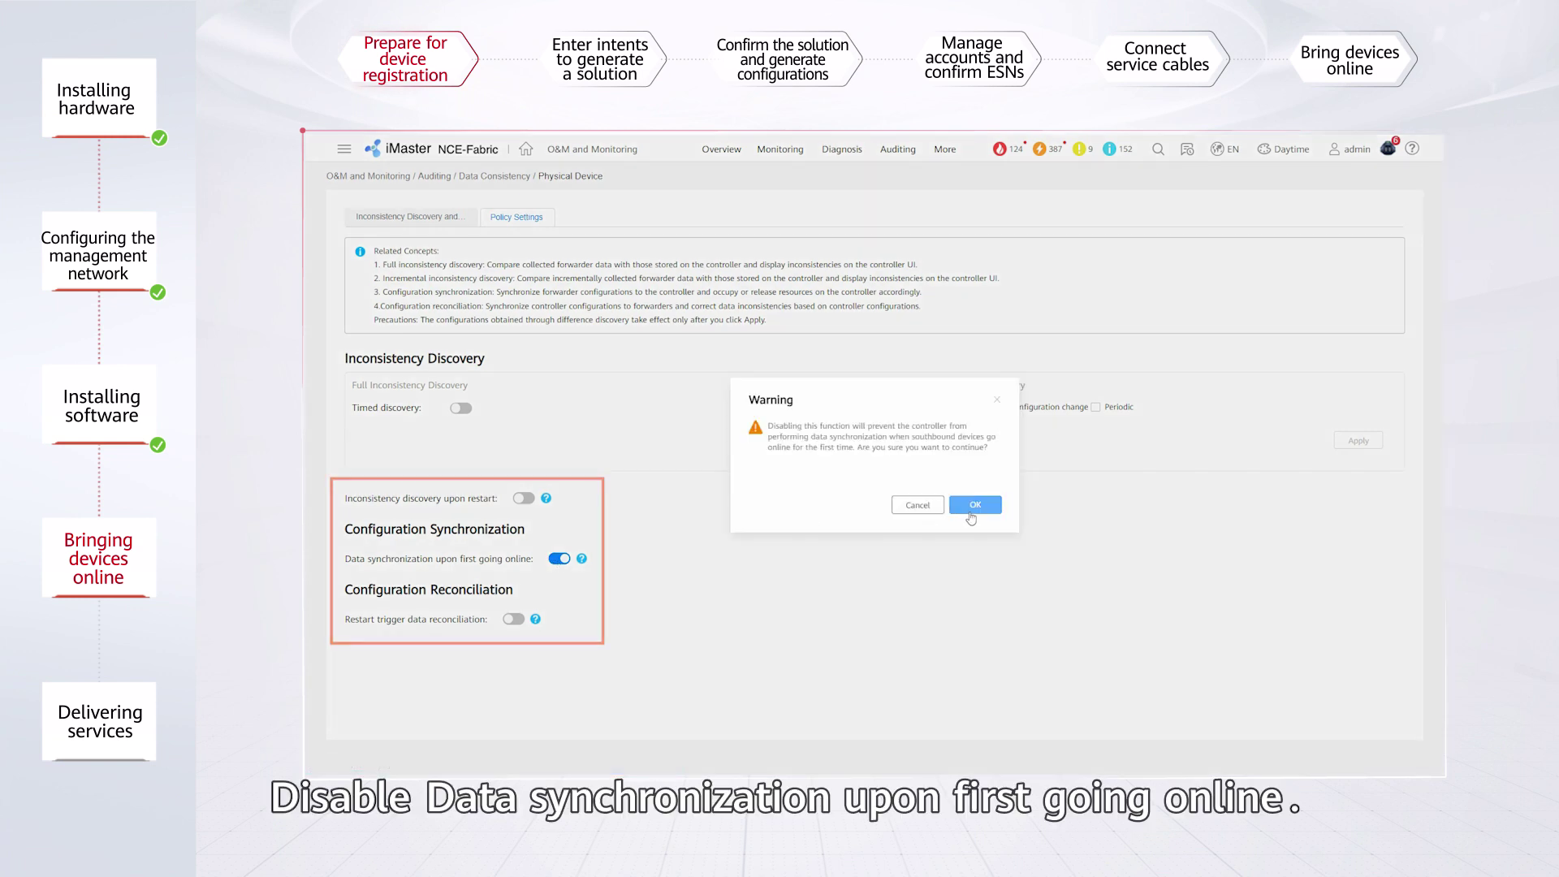
{"action": "left_click", "coordinate": [974, 510]}
{"action": "left_click", "coordinate": [974, 505]}
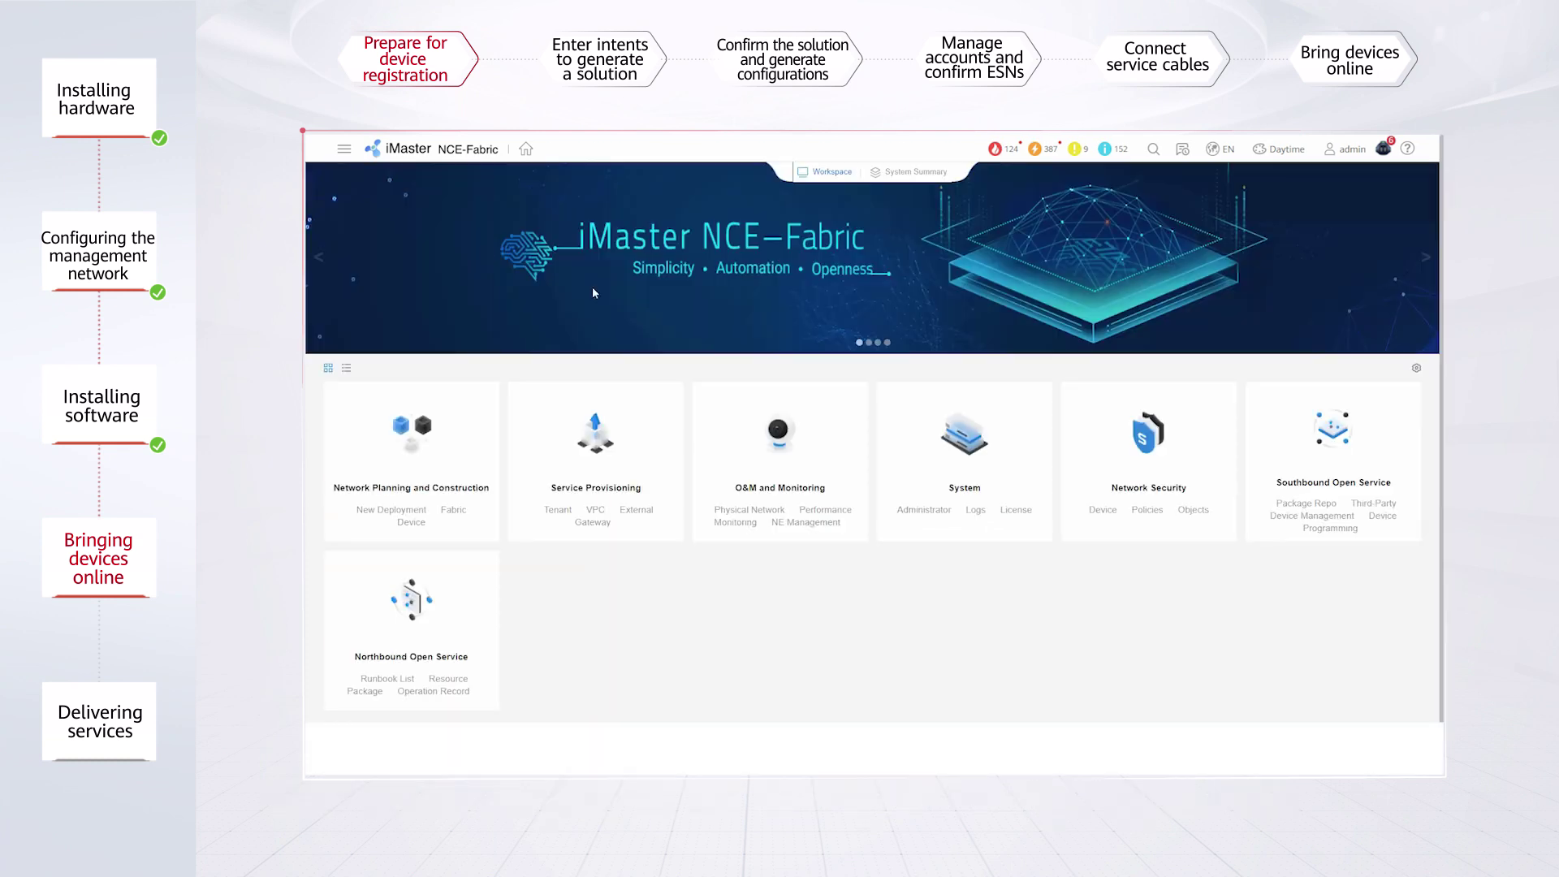
Bring up the SSH fingerprint verification policy settings under device management.
{"action": "left_click", "coordinate": [343, 148]}
{"action": "mouse_move", "coordinate": [450, 212]}
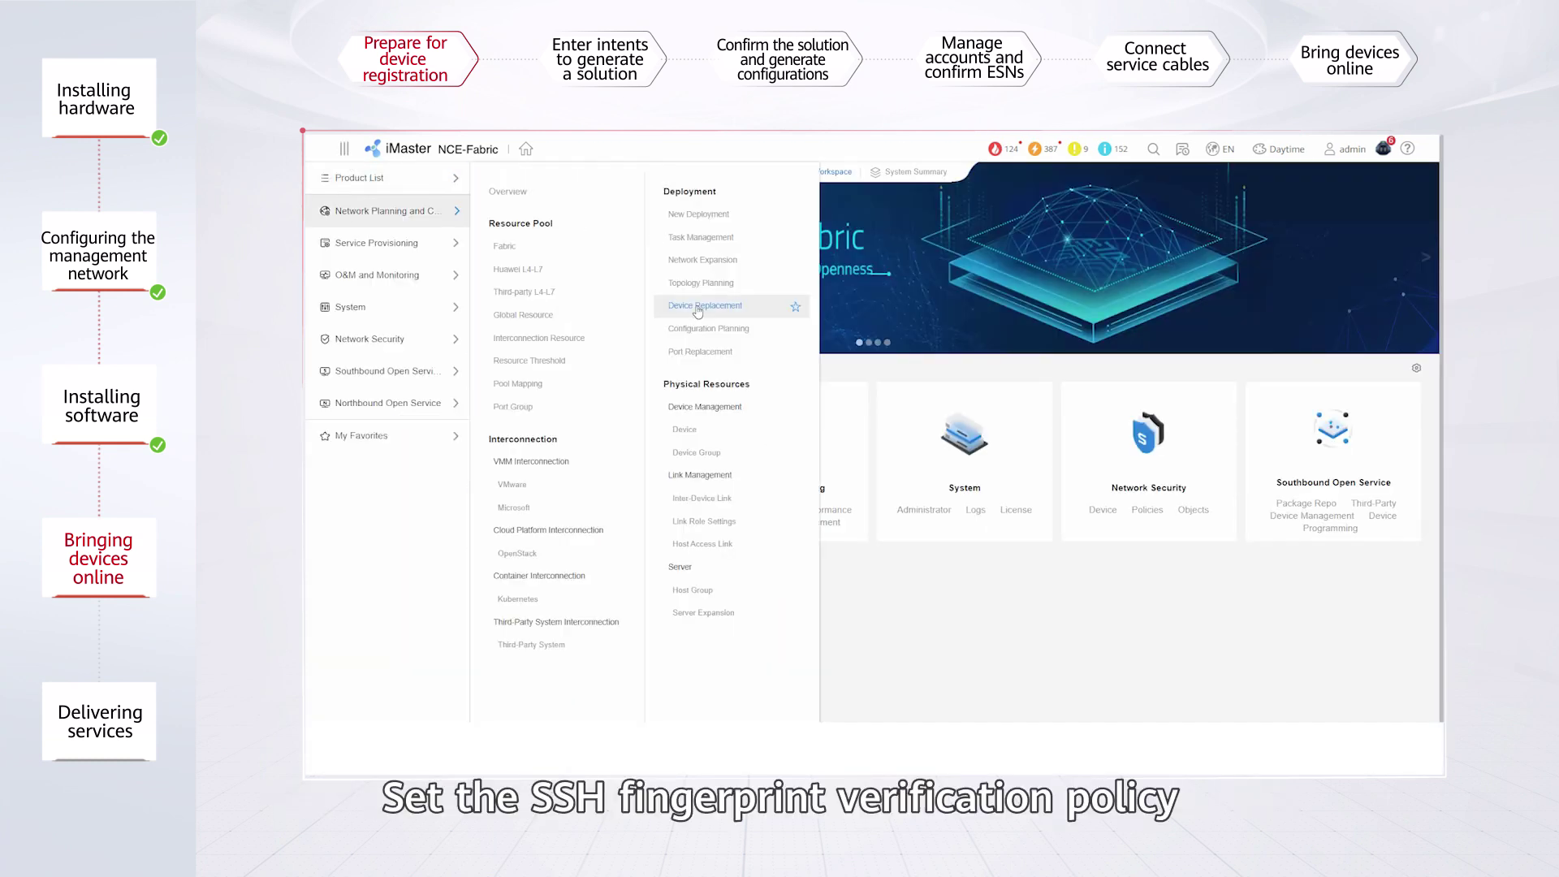
{"action": "left_click", "coordinate": [684, 429]}
{"action": "left_click", "coordinate": [374, 556]}
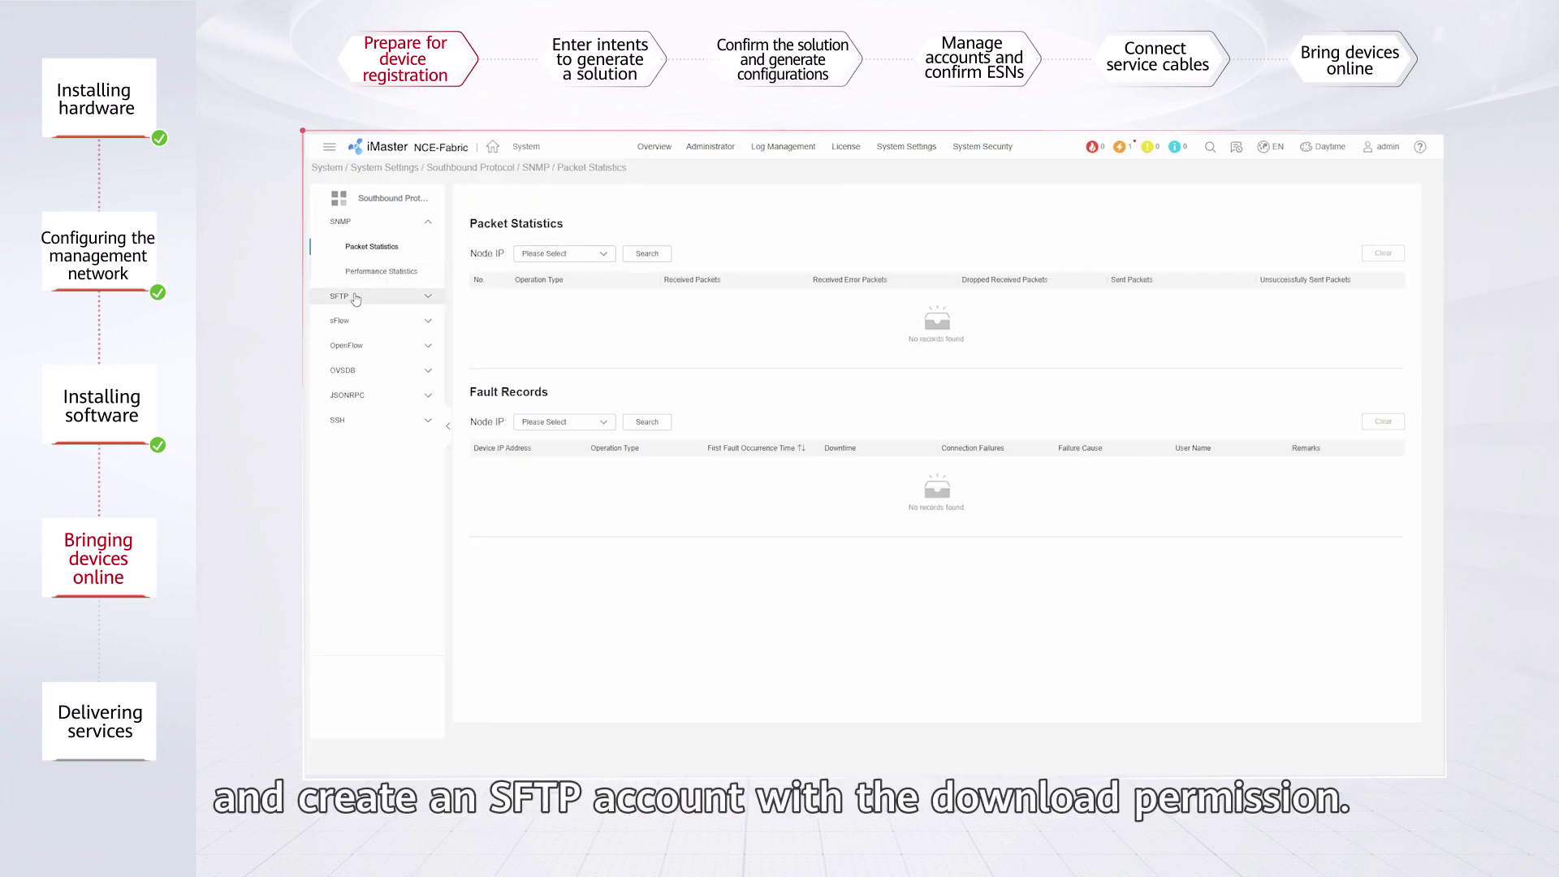
Apply the SFTP southbound server security configuration.
{"action": "left_click", "coordinate": [356, 297]}
{"action": "left_click", "coordinate": [387, 271]}
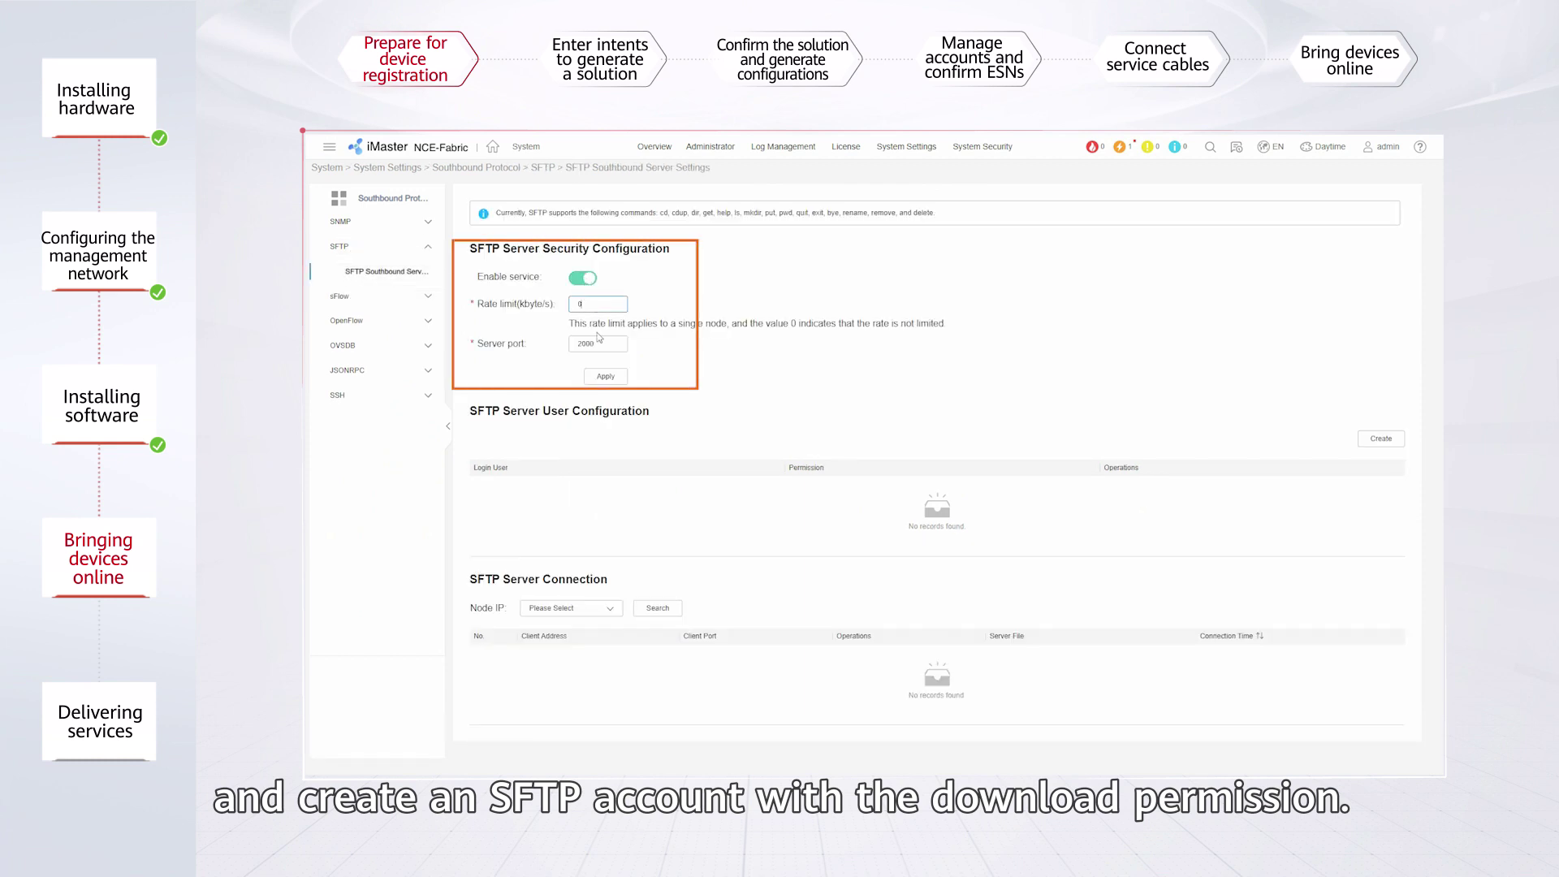
{"action": "left_click", "coordinate": [605, 377]}
{"action": "left_click", "coordinate": [981, 484]}
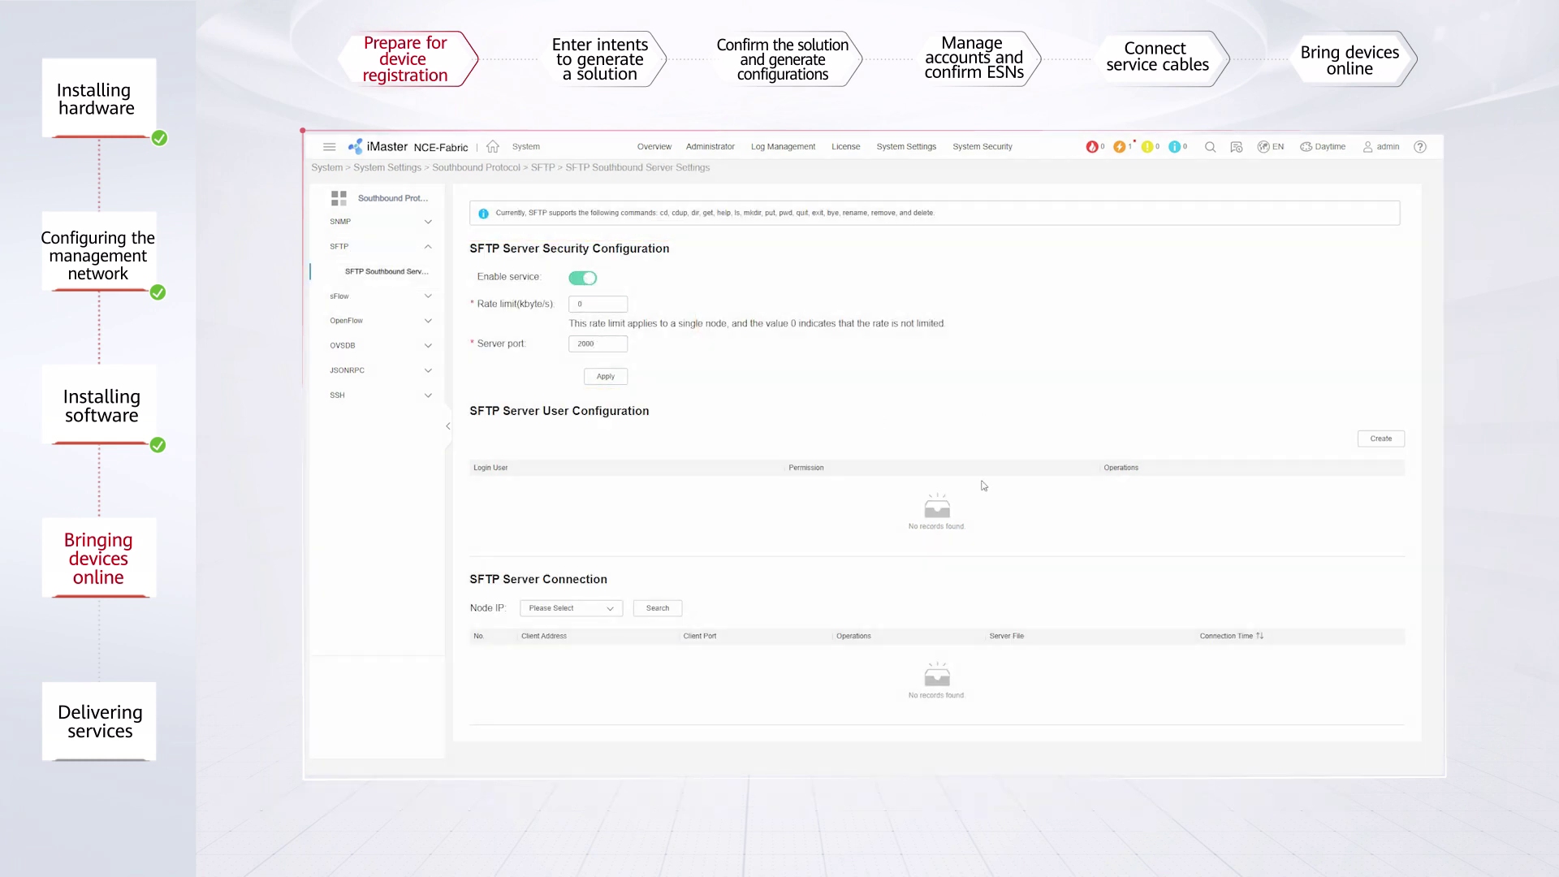
Create SFTP user SFTPUser with download-upload permission and a confirmed password.
{"action": "left_click", "coordinate": [1380, 439]}
{"action": "left_click", "coordinate": [868, 442]}
{"action": "type", "text": "SFTPUser"}
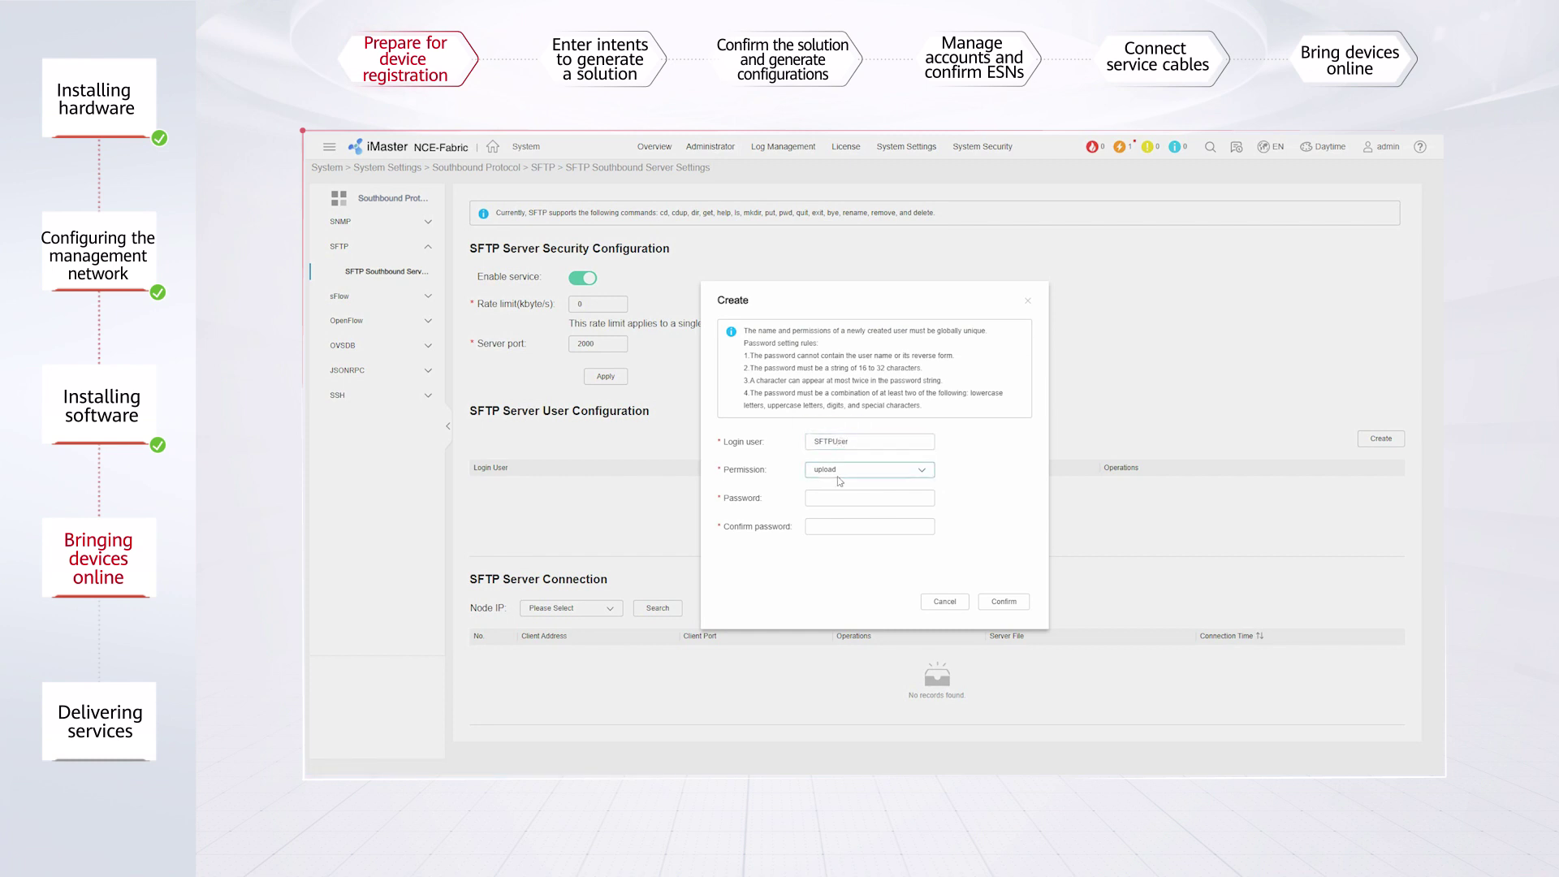
{"action": "left_click", "coordinate": [842, 499]}
{"action": "type", "text": "•••••"}
{"action": "left_click", "coordinate": [833, 526]}
{"action": "type", "text": "••••••"}
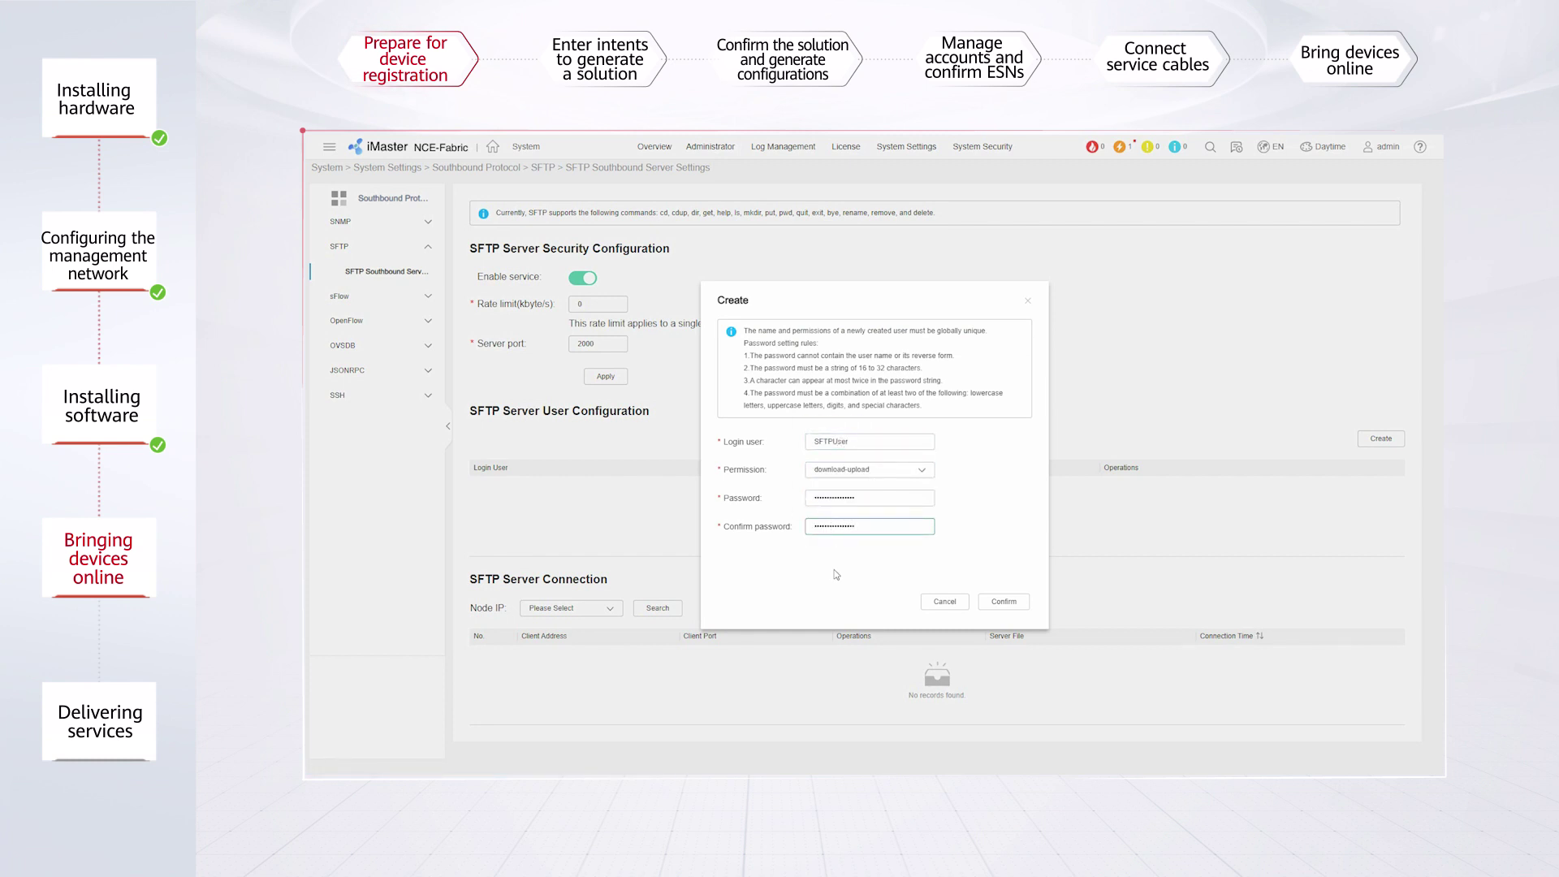
{"action": "left_click", "coordinate": [1002, 603]}
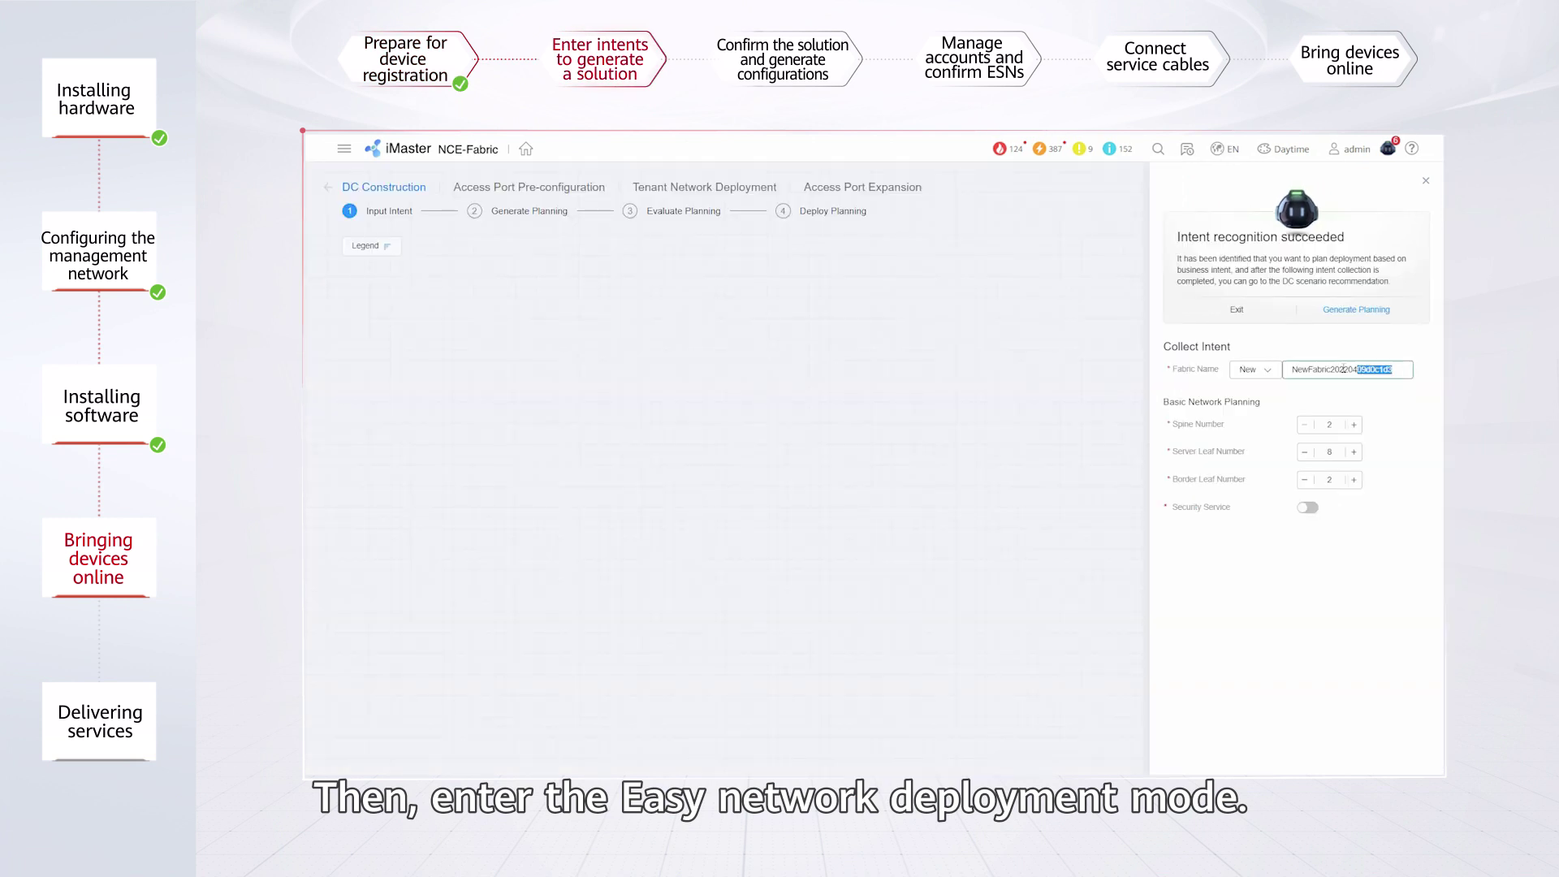
{"action": "type", "text": "01801100"}
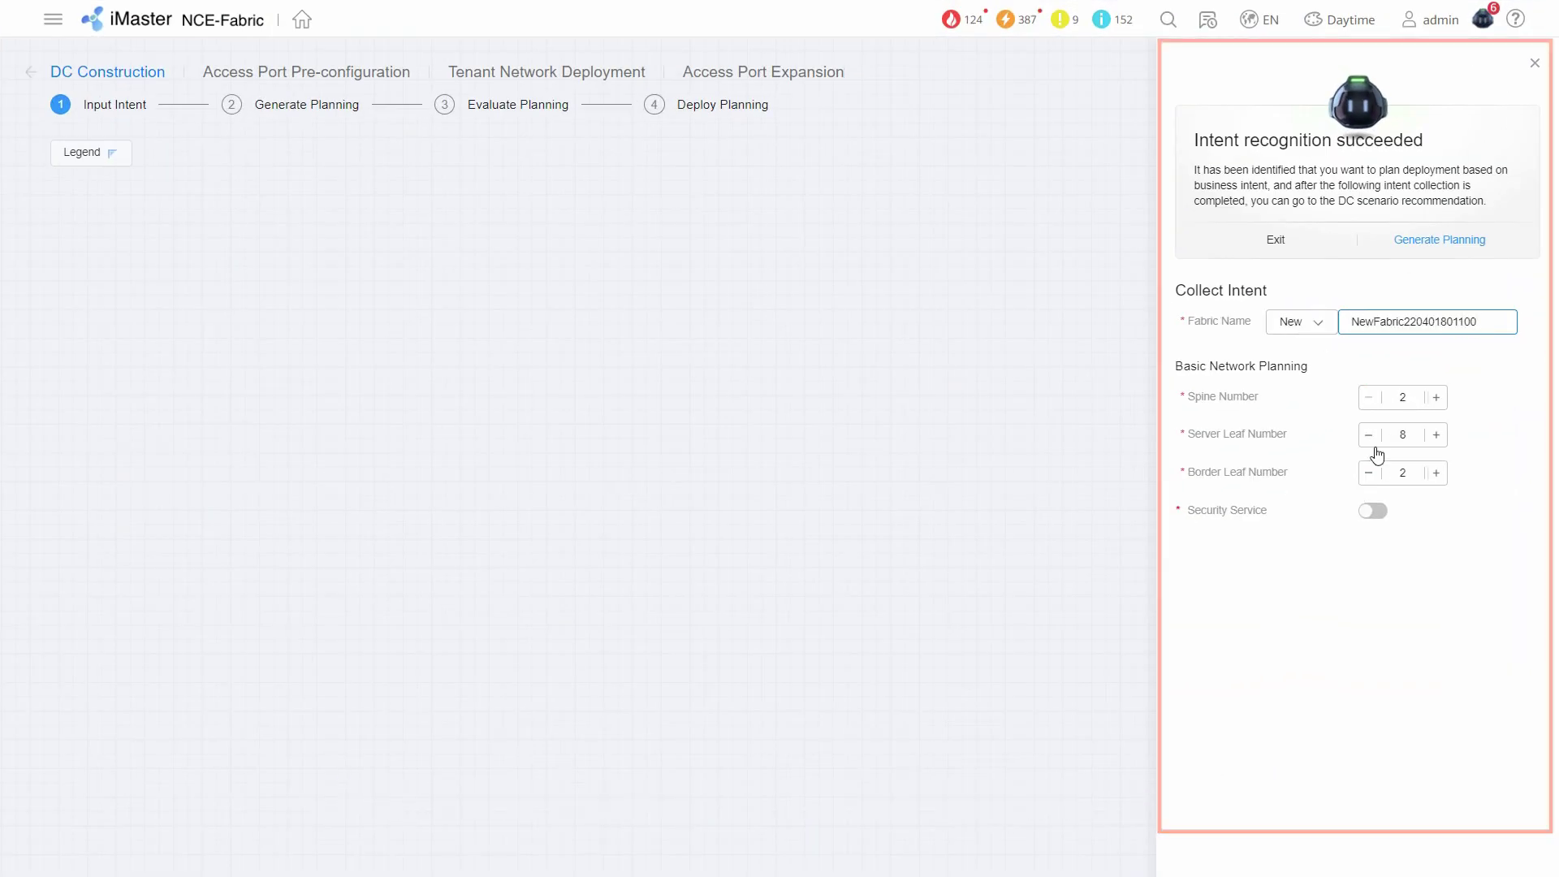
{"action": "left_click", "coordinate": [1371, 473]}
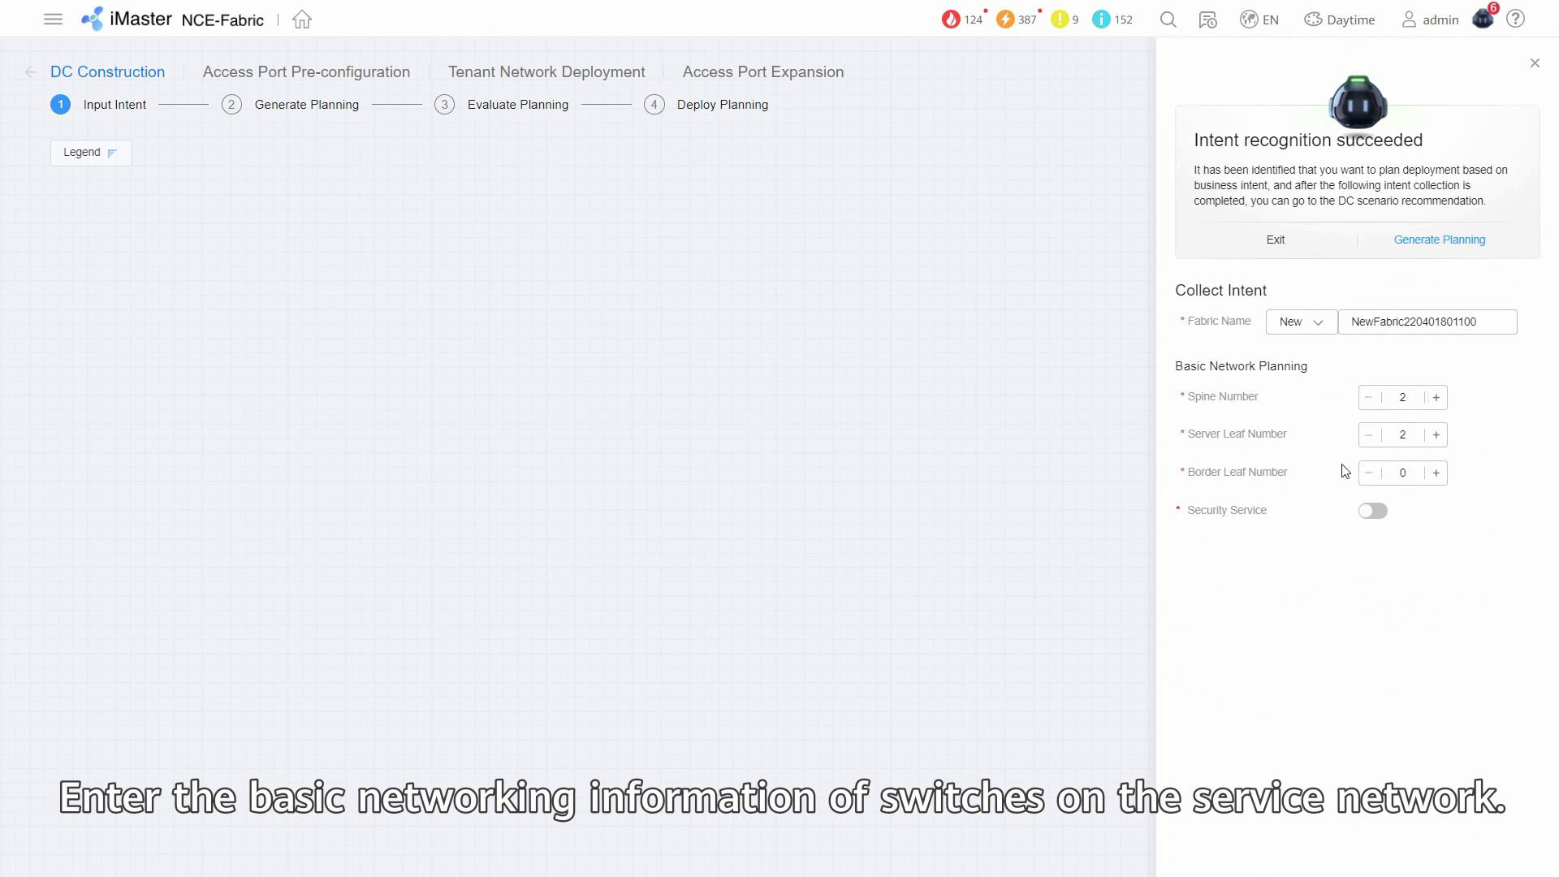
{"action": "left_click", "coordinate": [1419, 242]}
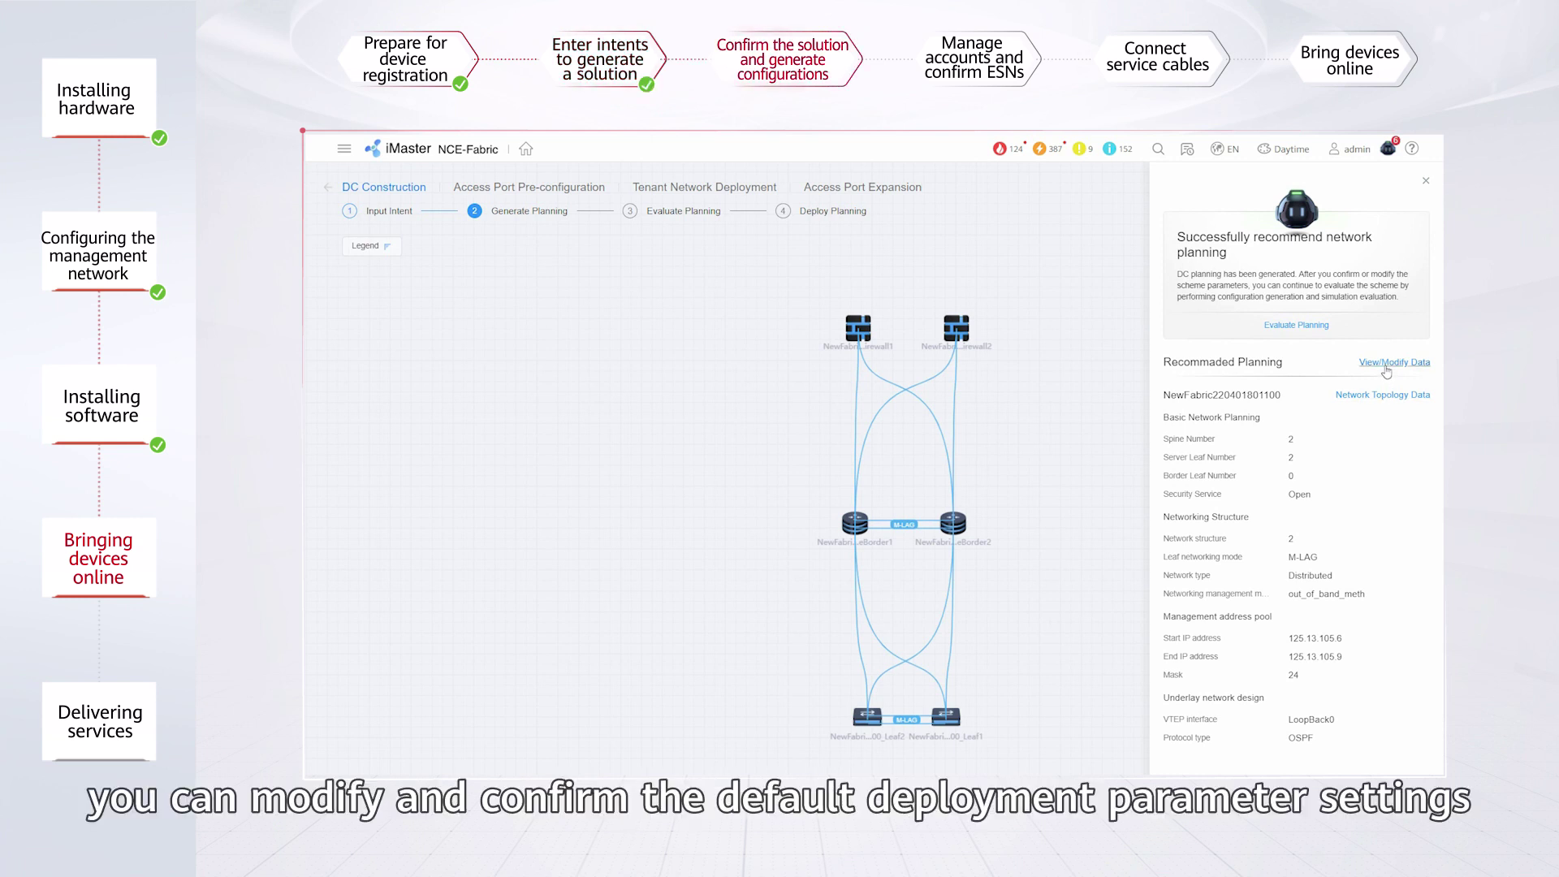
Review the planning parameters including the VTEP MAC pool, save them, and evaluate the planning.
{"action": "left_click", "coordinate": [1386, 364]}
{"action": "scroll", "coordinate": [495, 569], "scroll_direction": "down", "scroll_amount": 3}
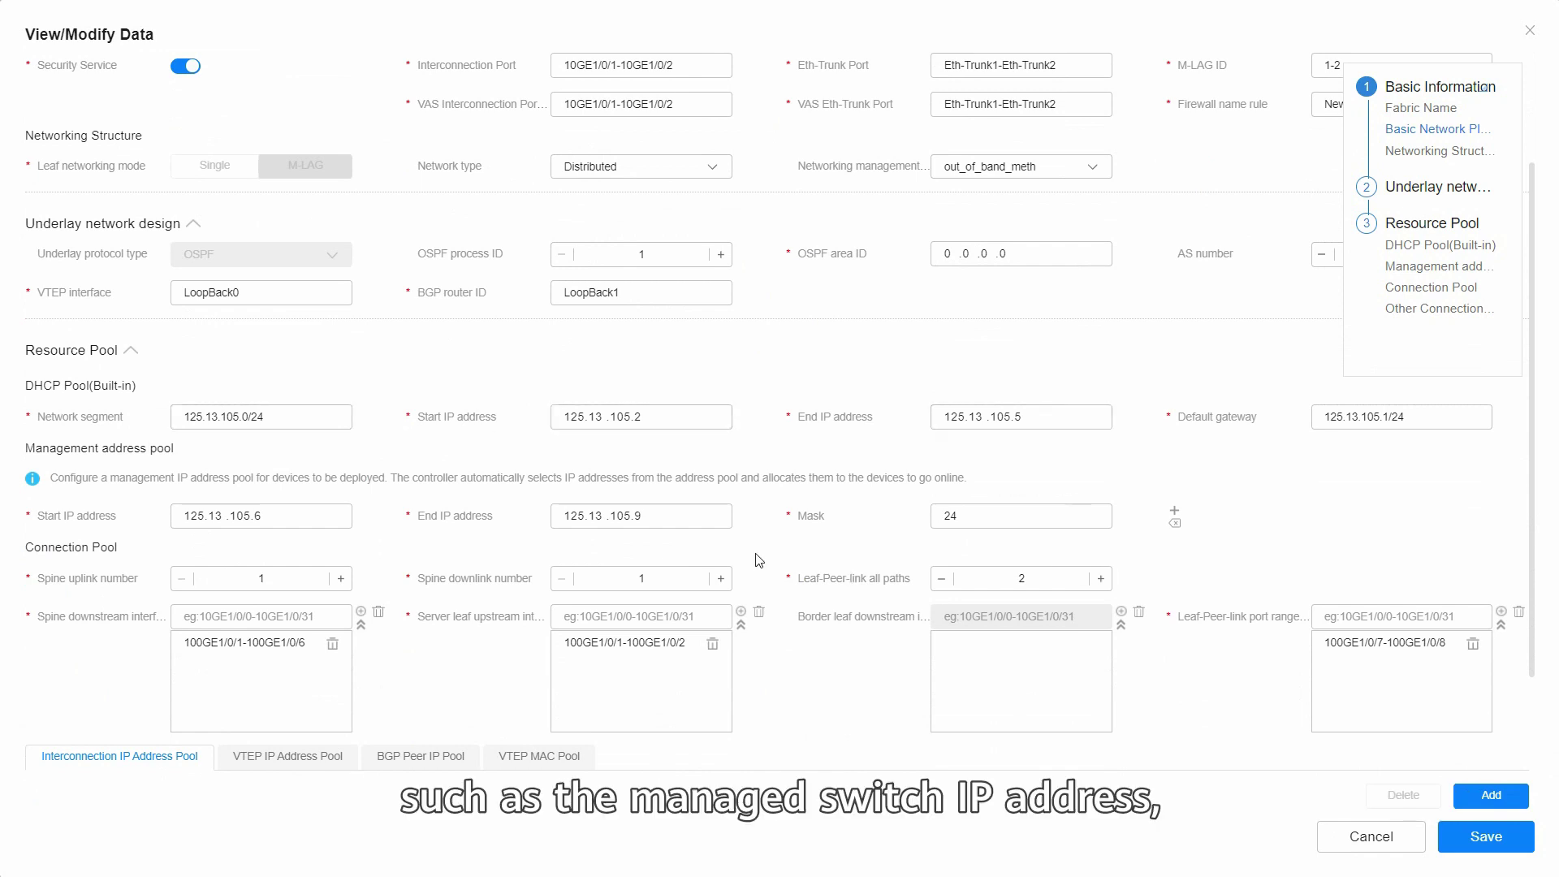
{"action": "scroll", "coordinate": [303, 487], "scroll_direction": "down", "scroll_amount": 3}
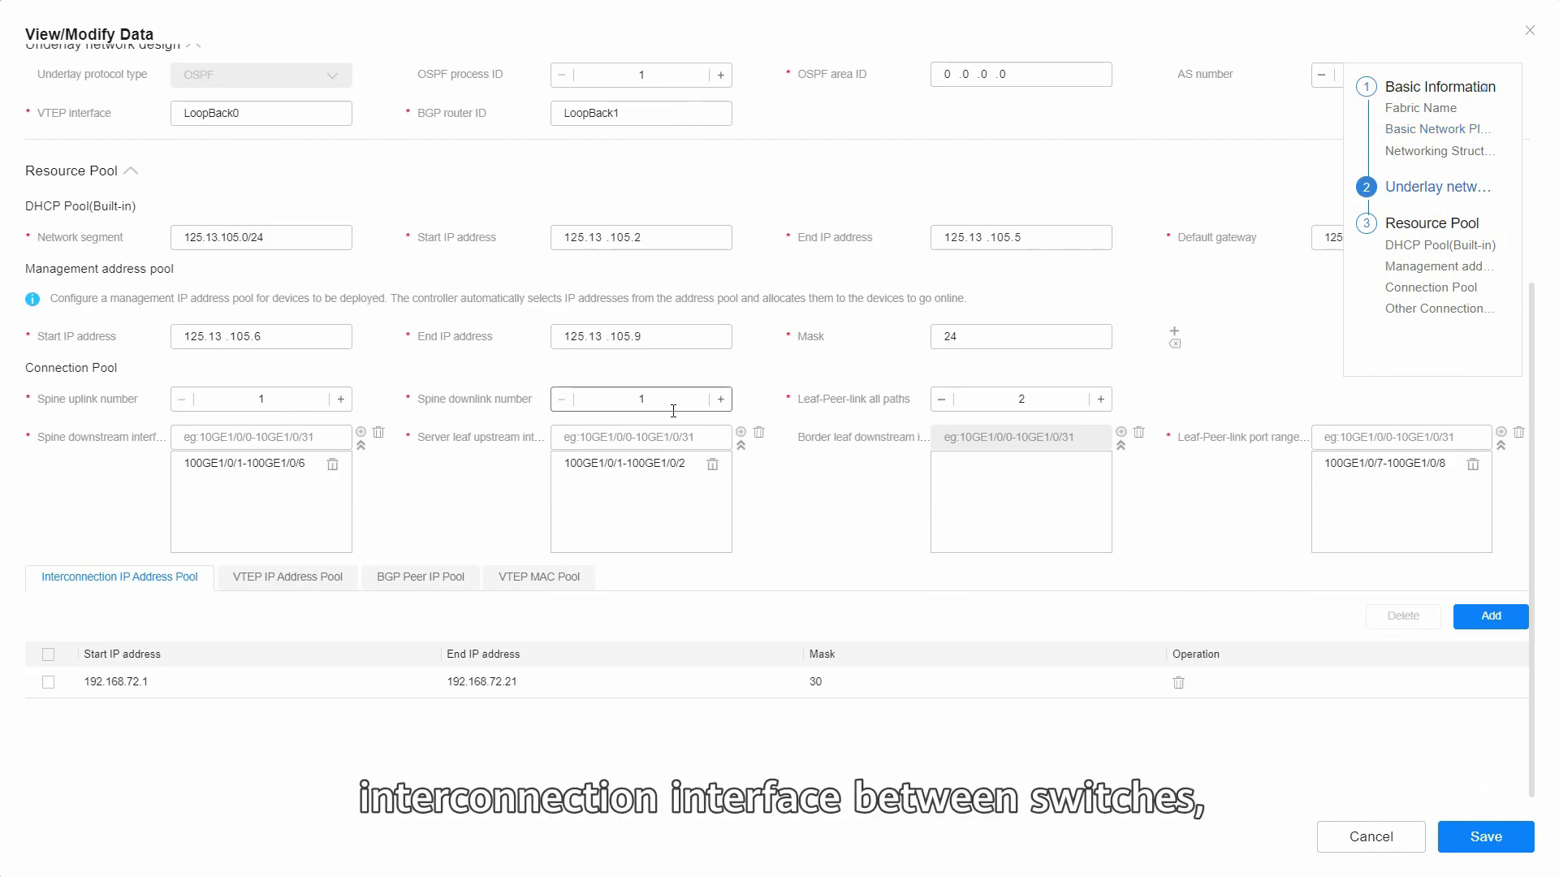
{"action": "scroll", "coordinate": [504, 607], "scroll_direction": "down", "scroll_amount": 1}
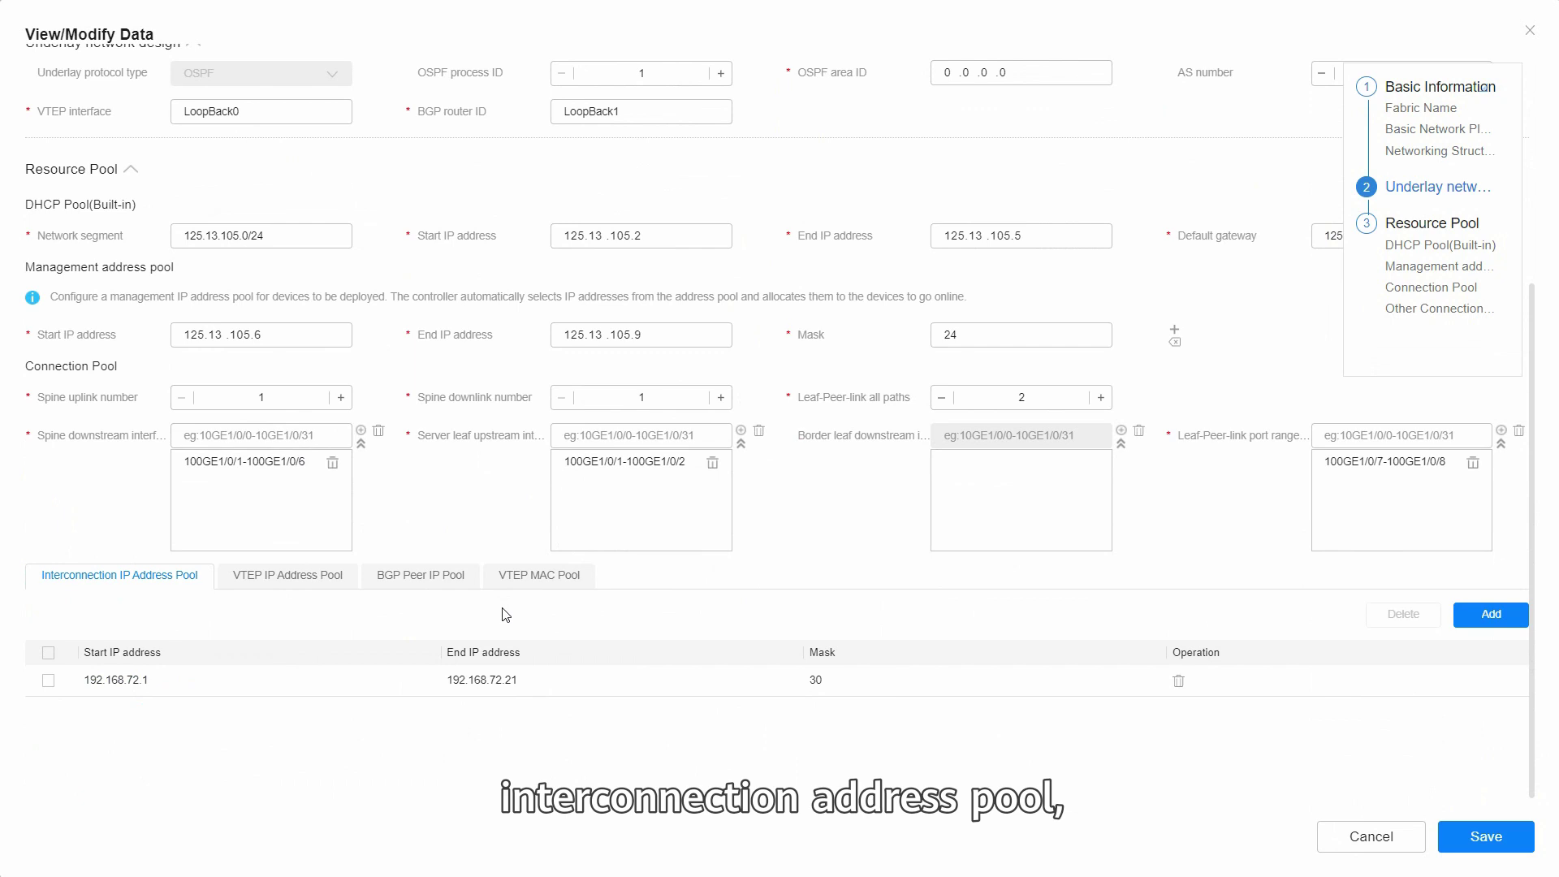
{"action": "scroll", "coordinate": [488, 601], "scroll_direction": "down", "scroll_amount": 1}
{"action": "left_click", "coordinate": [572, 558]}
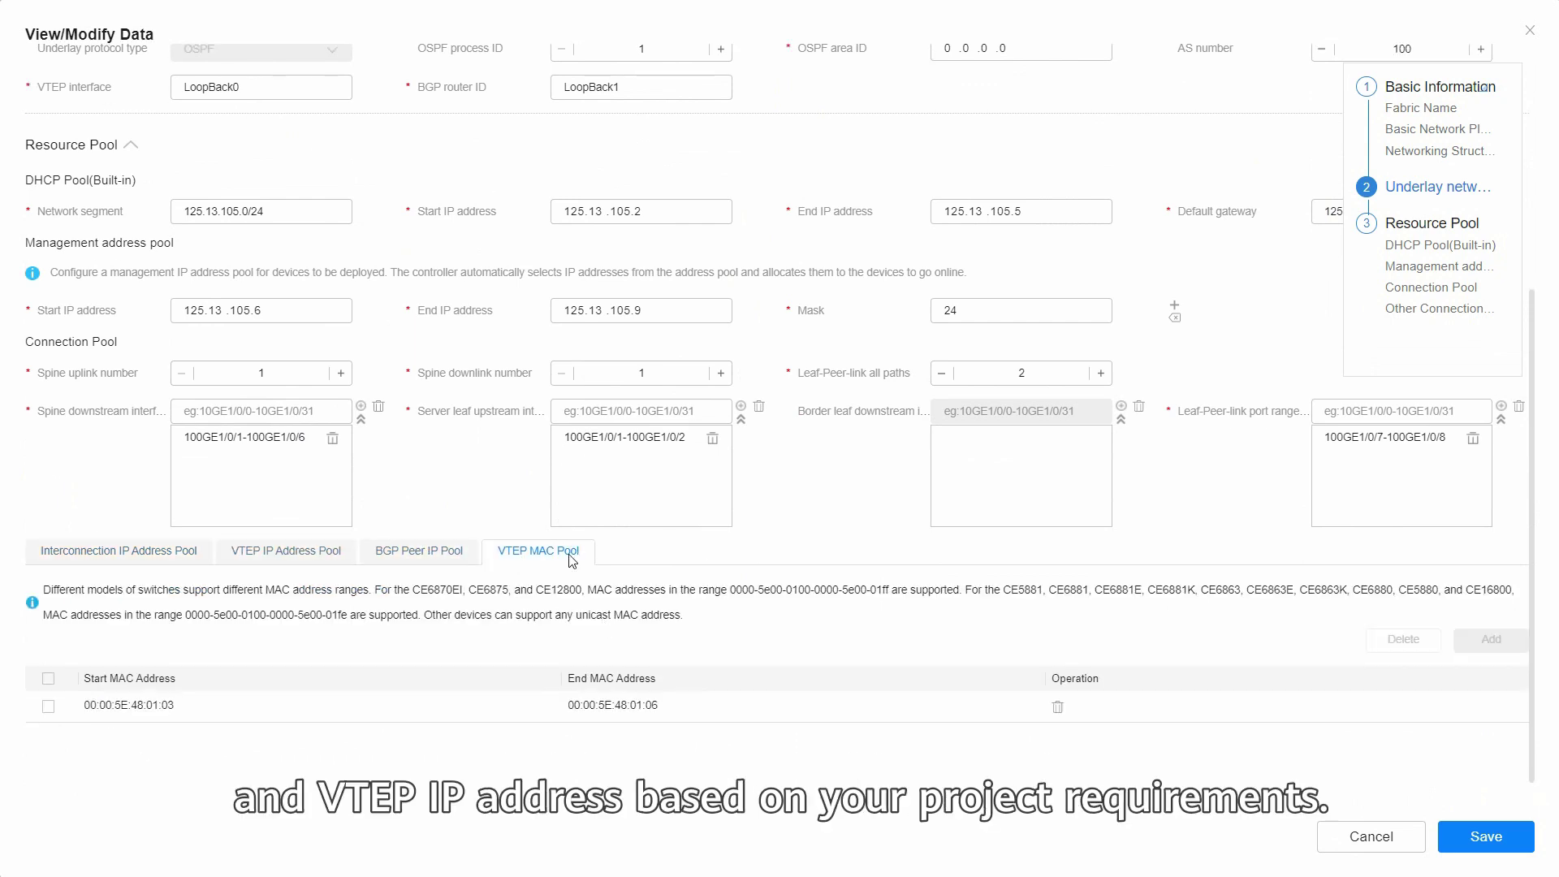
{"action": "left_click", "coordinate": [1486, 836]}
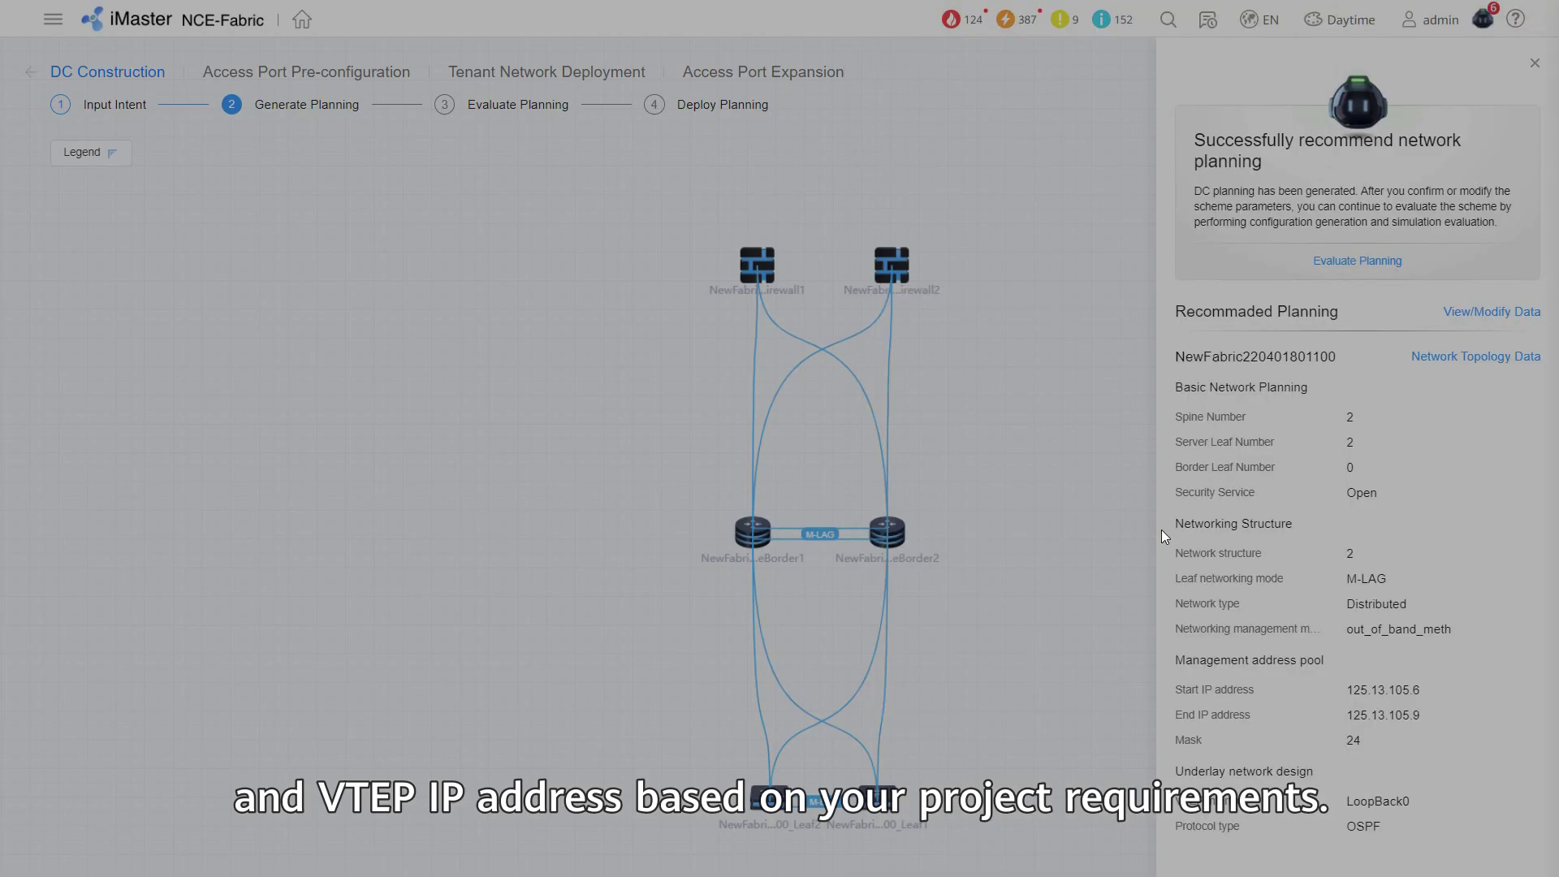
{"action": "left_click", "coordinate": [1354, 262]}
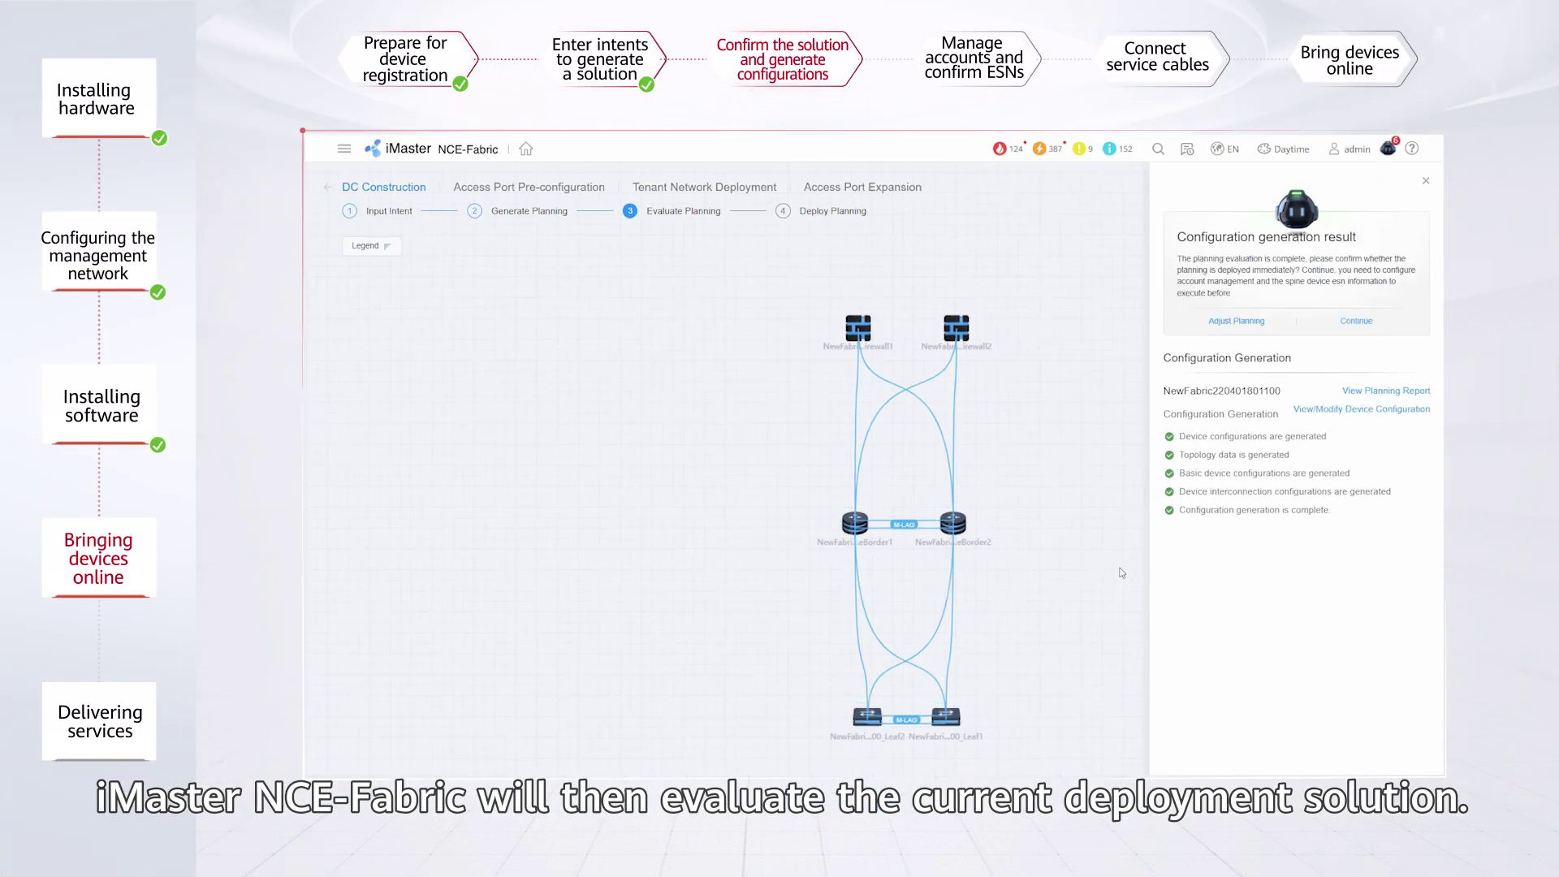
View the planning report's topology data, export it as export (3).zip, and close it.
{"action": "left_click", "coordinate": [1387, 391]}
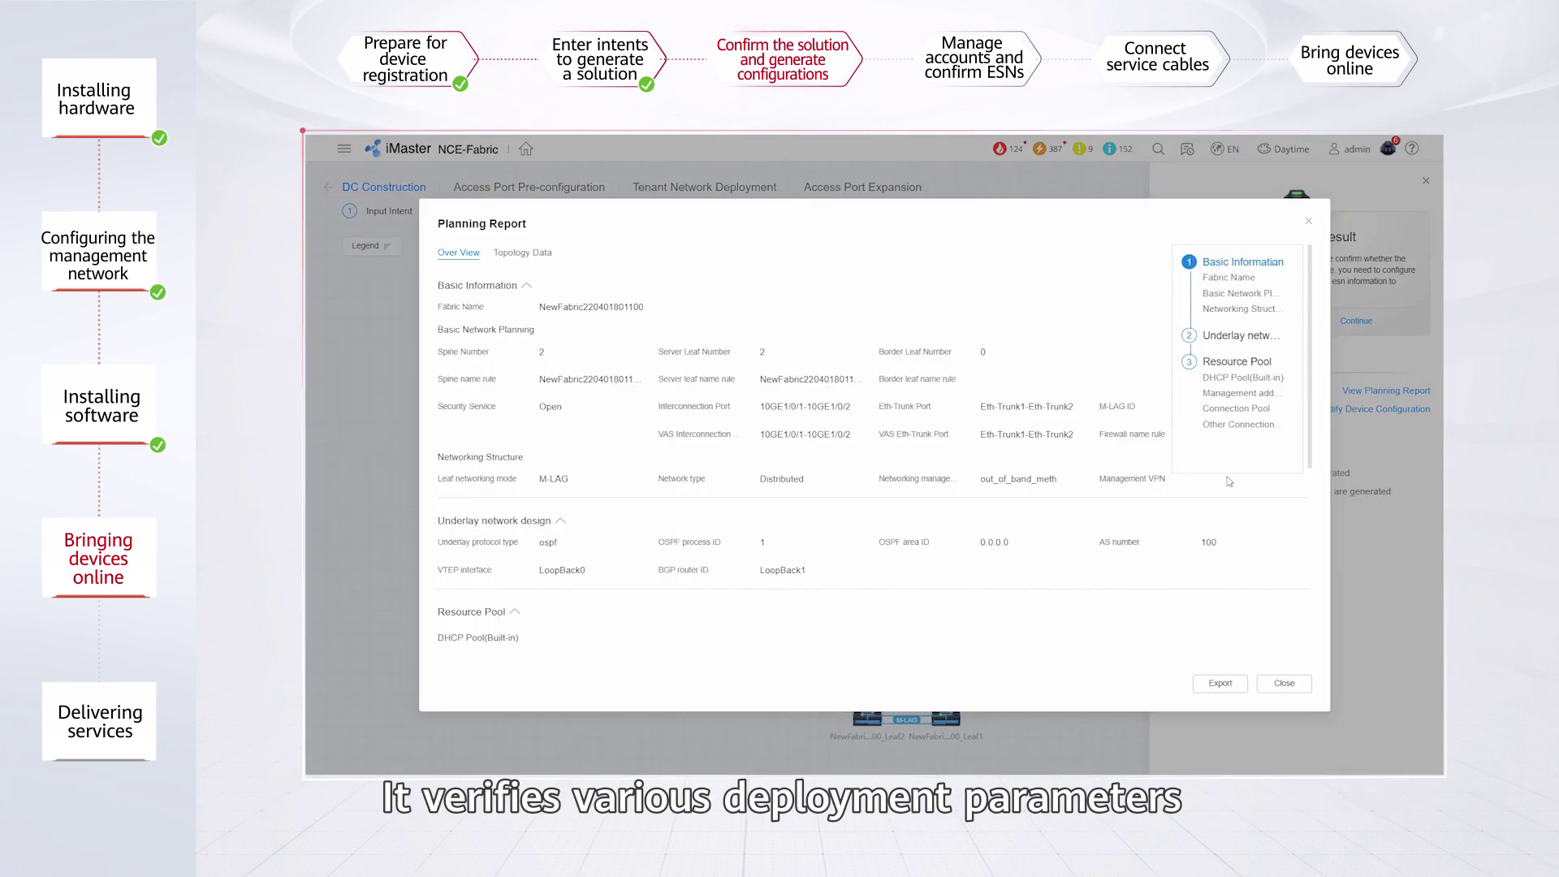
{"action": "scroll", "coordinate": [896, 500], "scroll_direction": "down", "scroll_amount": 4}
{"action": "scroll", "coordinate": [896, 500], "scroll_direction": "up", "scroll_amount": 4}
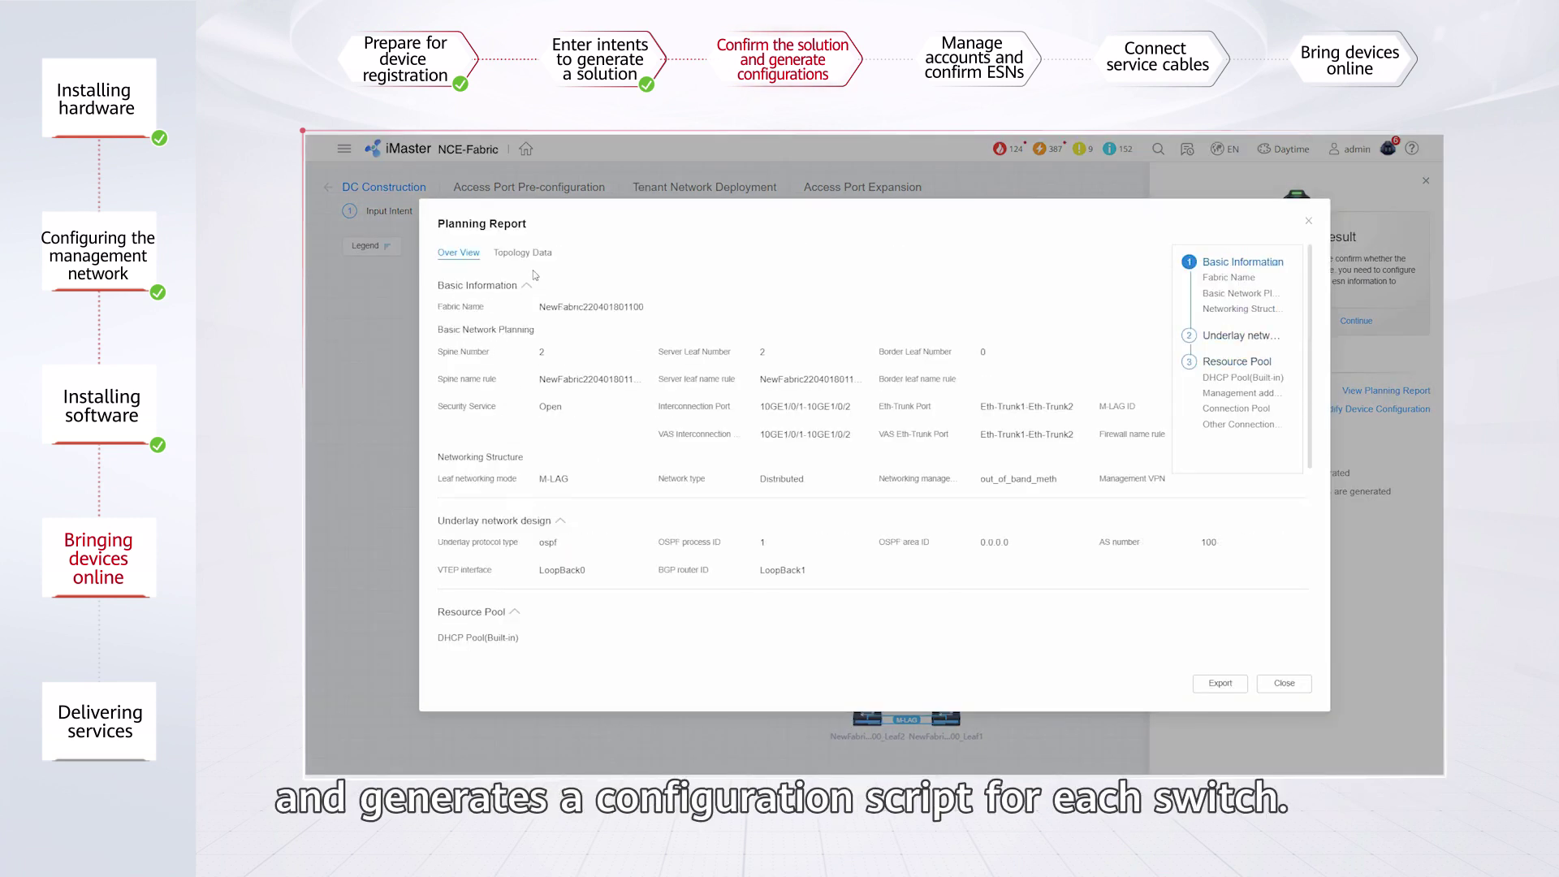
{"action": "left_click", "coordinate": [522, 253]}
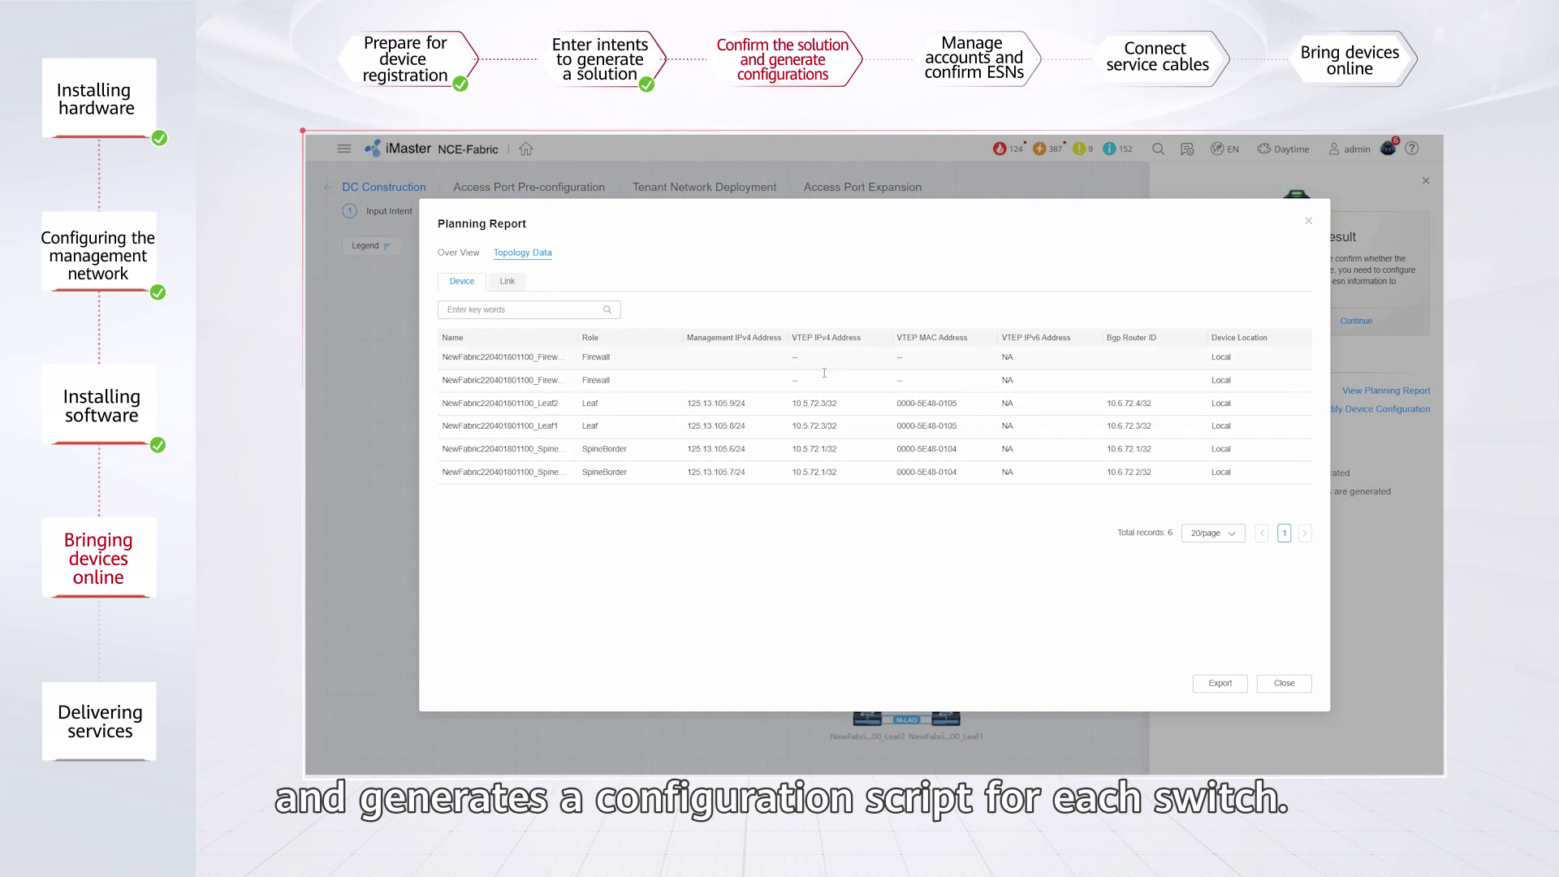
{"action": "left_click", "coordinate": [1219, 685]}
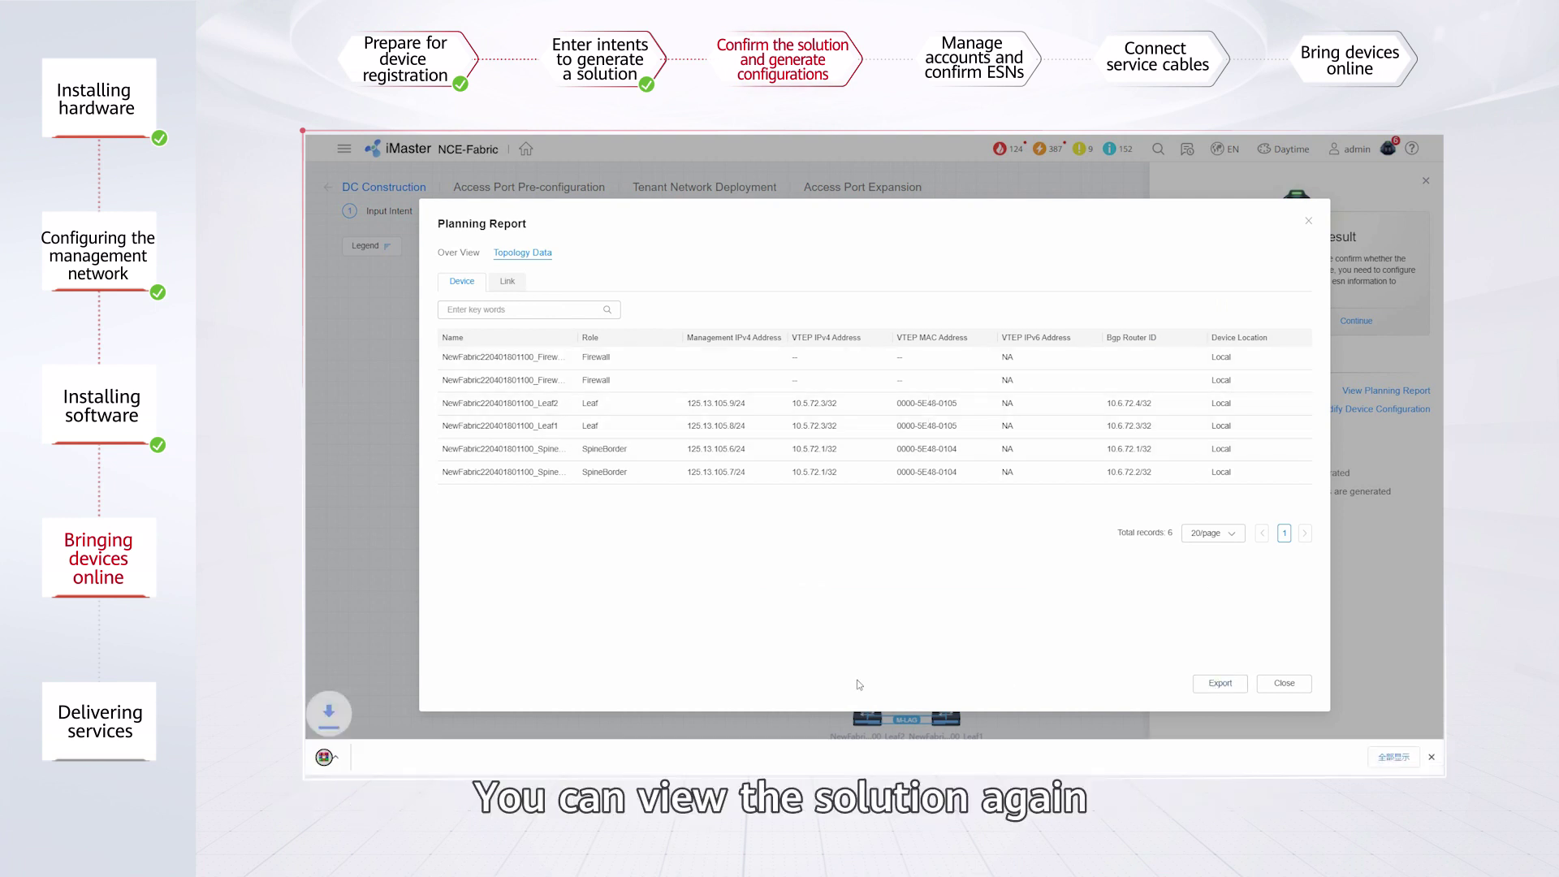
{"action": "left_click", "coordinate": [1308, 221]}
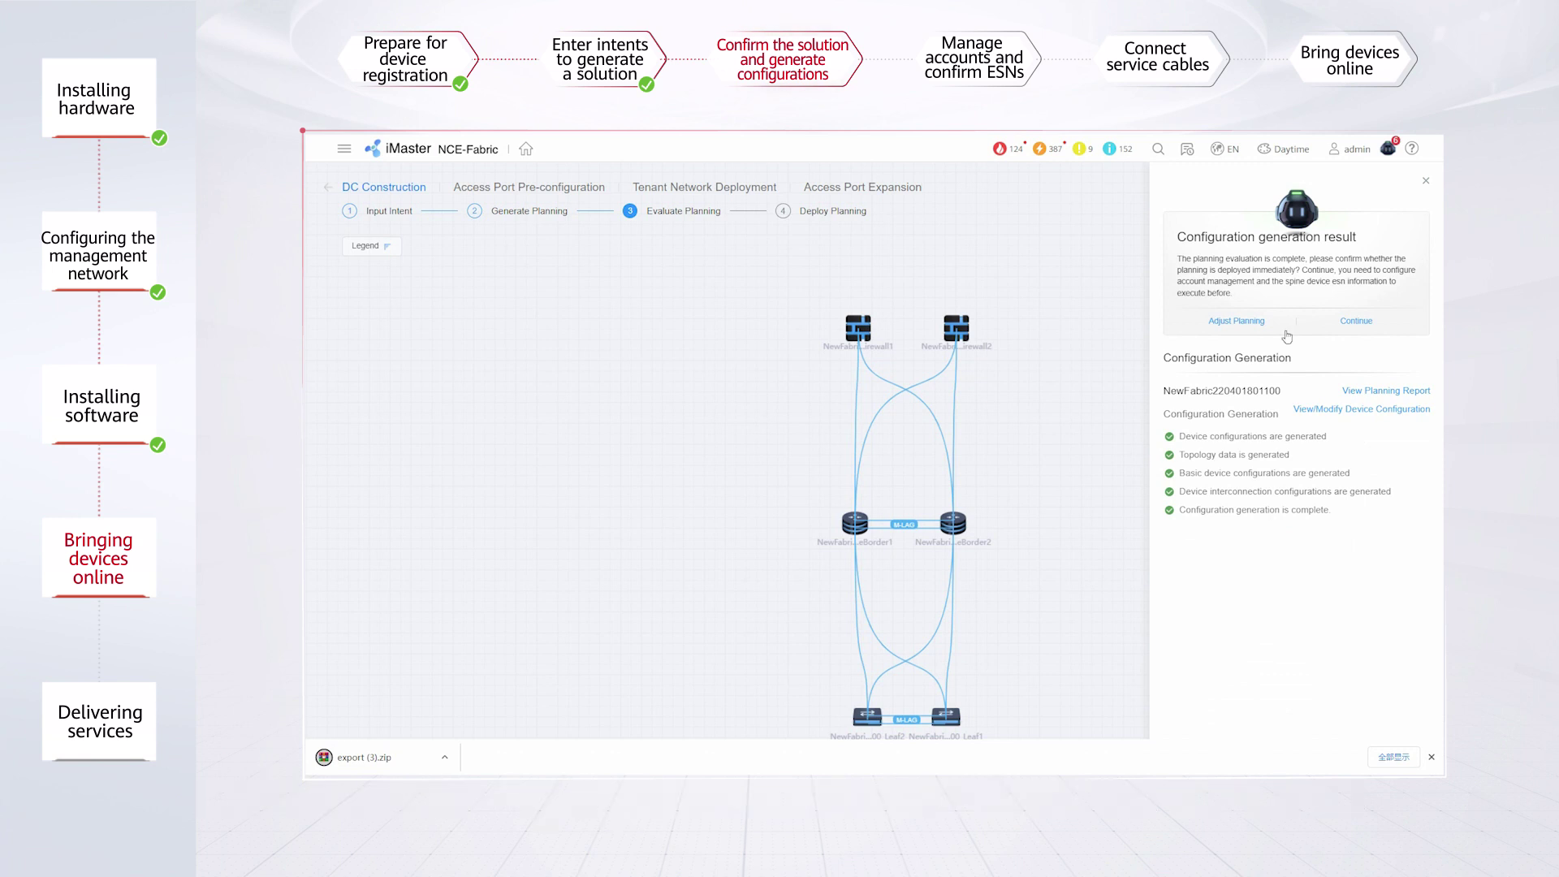
{"action": "left_click", "coordinate": [1357, 324]}
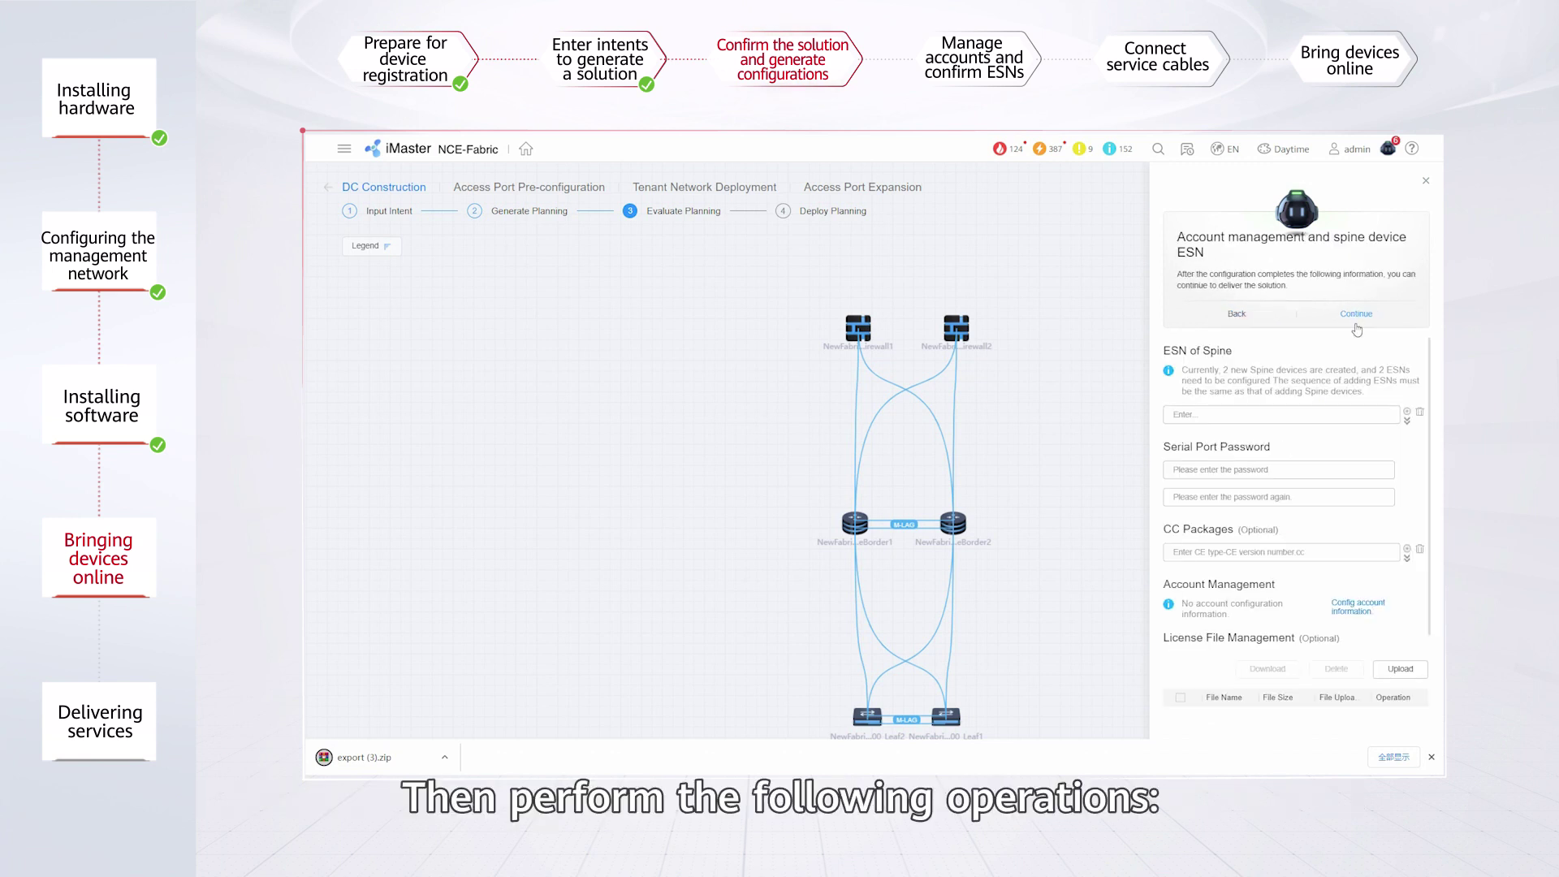
{"action": "left_click", "coordinate": [1238, 415]}
{"action": "type", "text": "102030092251"}
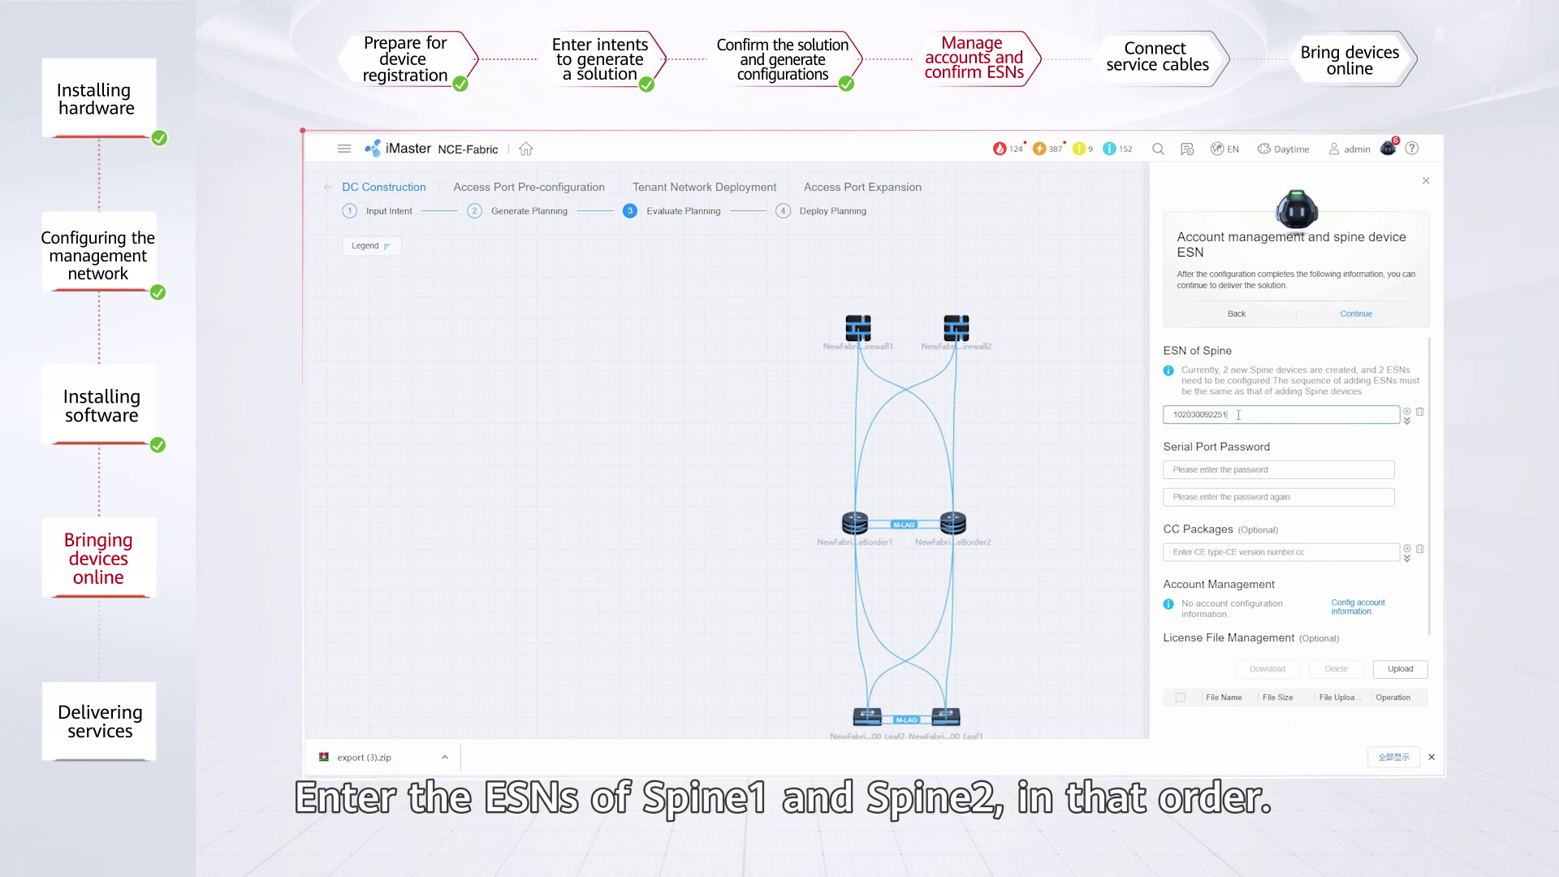
{"action": "left_click", "coordinate": [1409, 412]}
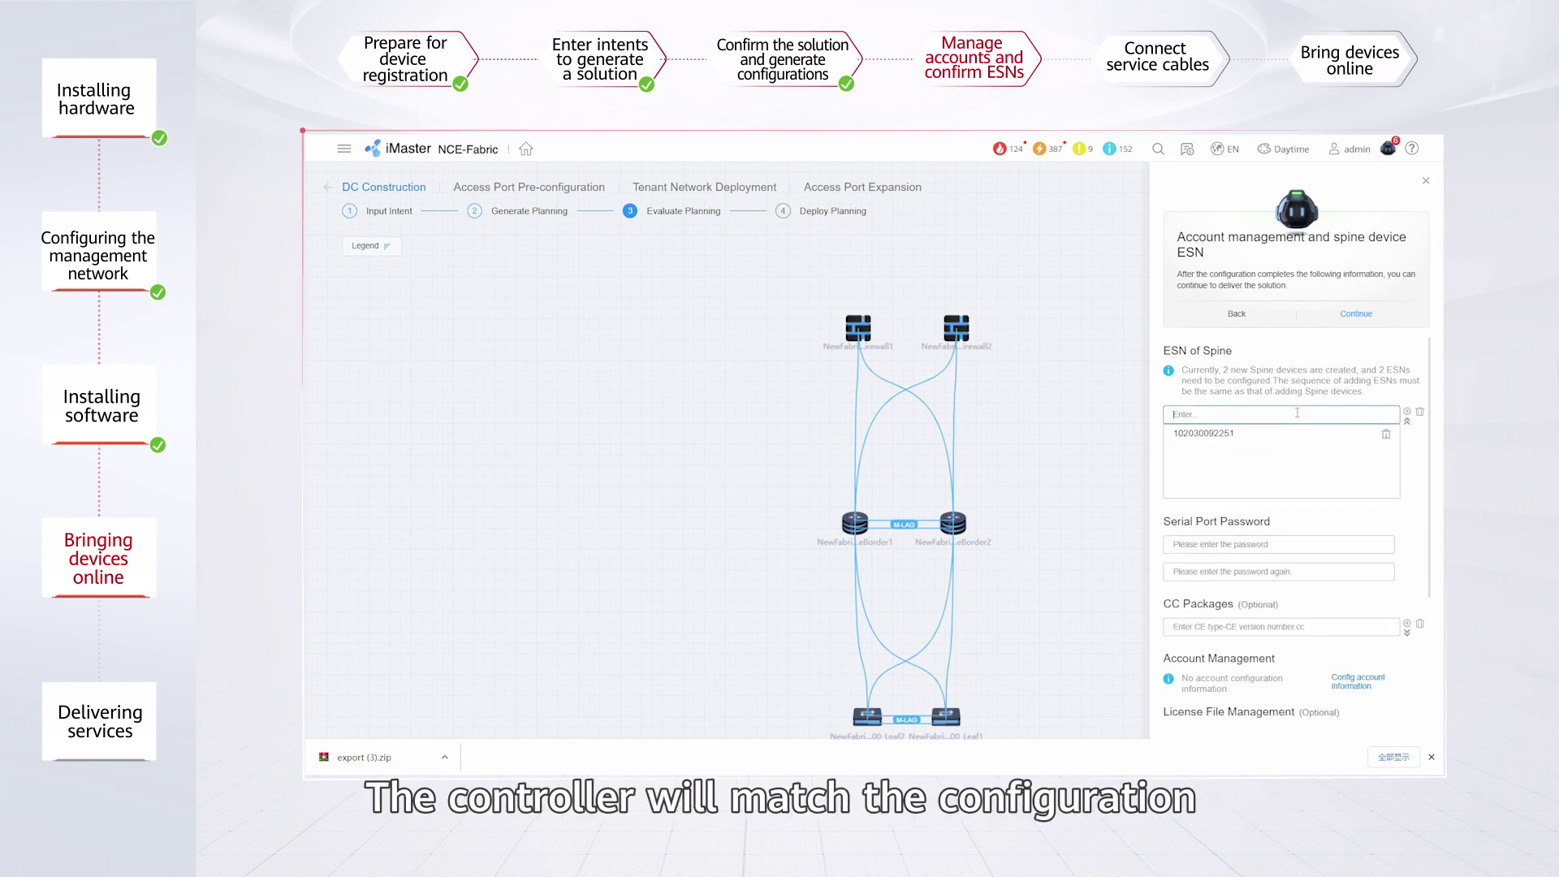
{"action": "type", "text": "102030092248"}
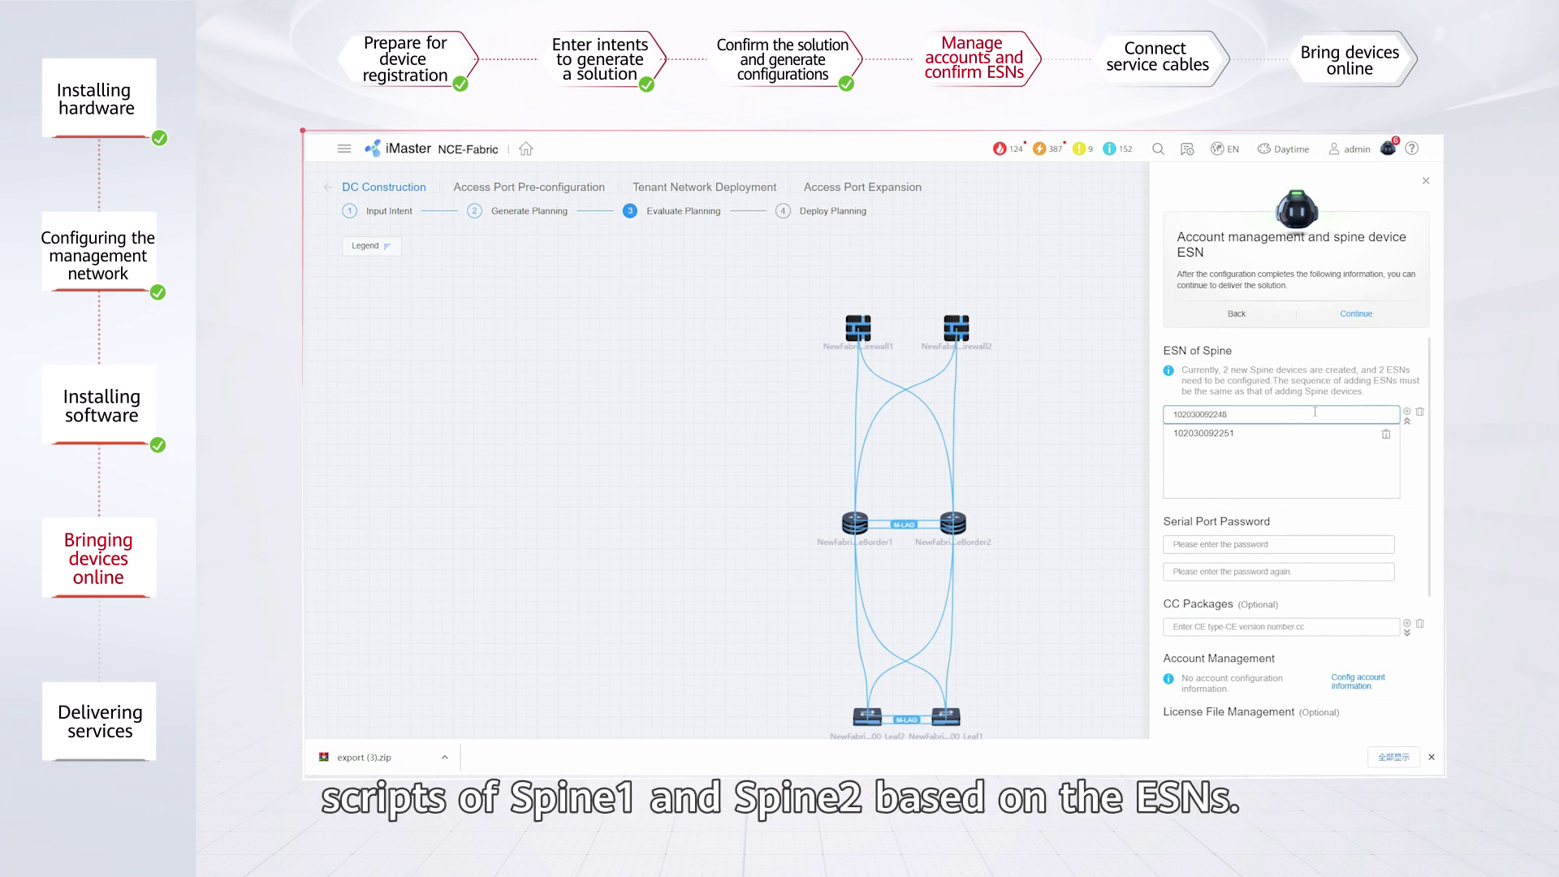
{"action": "left_click", "coordinate": [1409, 412]}
Enter and confirm the serial port password.
{"action": "left_click", "coordinate": [1244, 544]}
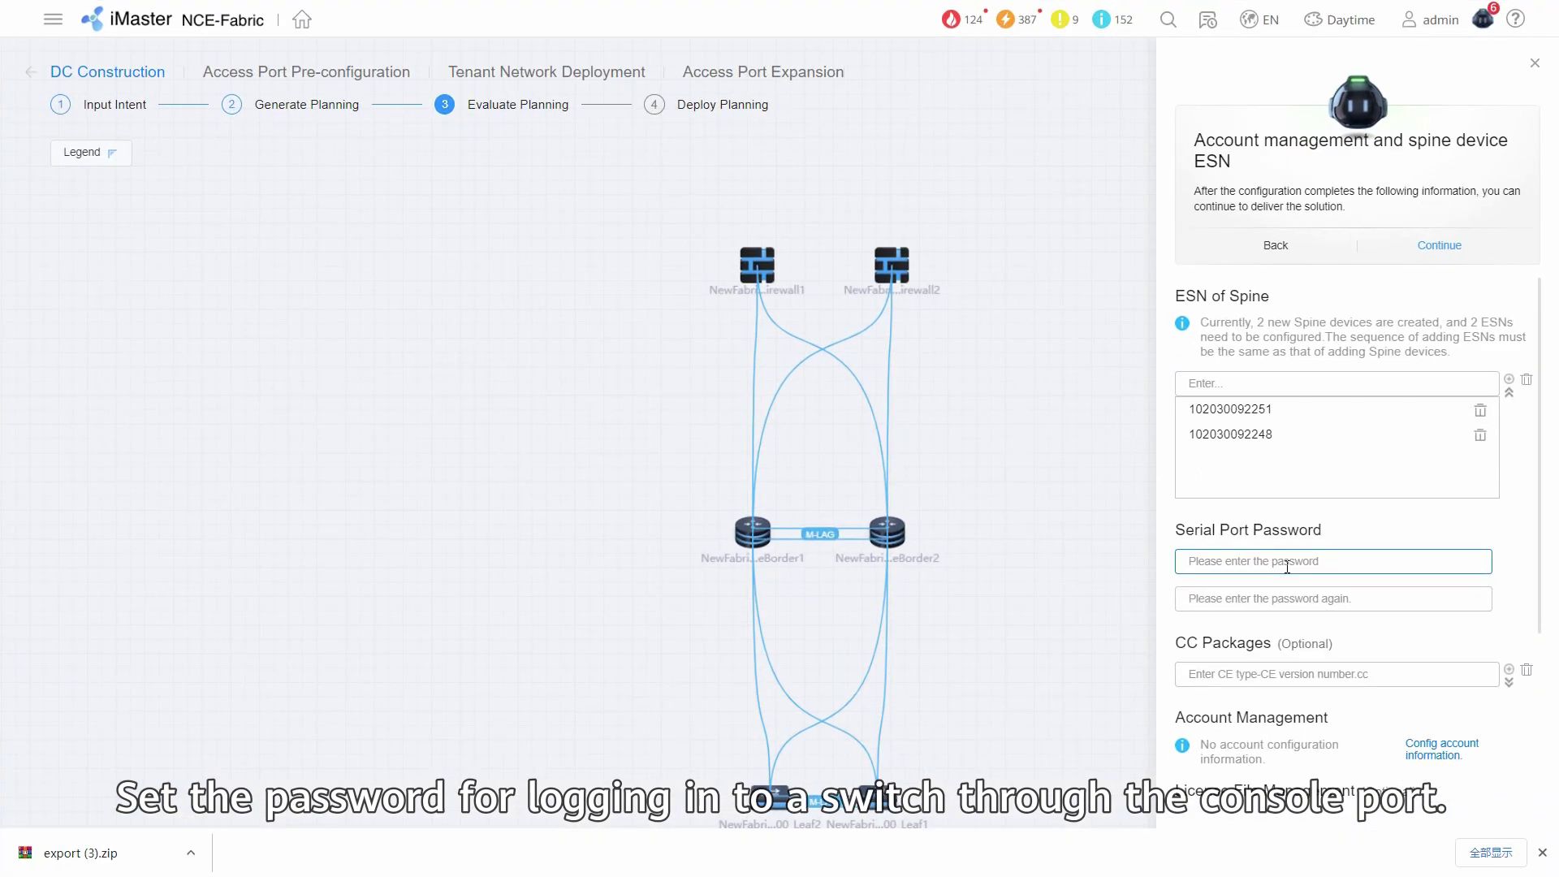
{"action": "type", "text": "**********"}
{"action": "left_click", "coordinate": [1295, 599]}
{"action": "type", "text": "**********"}
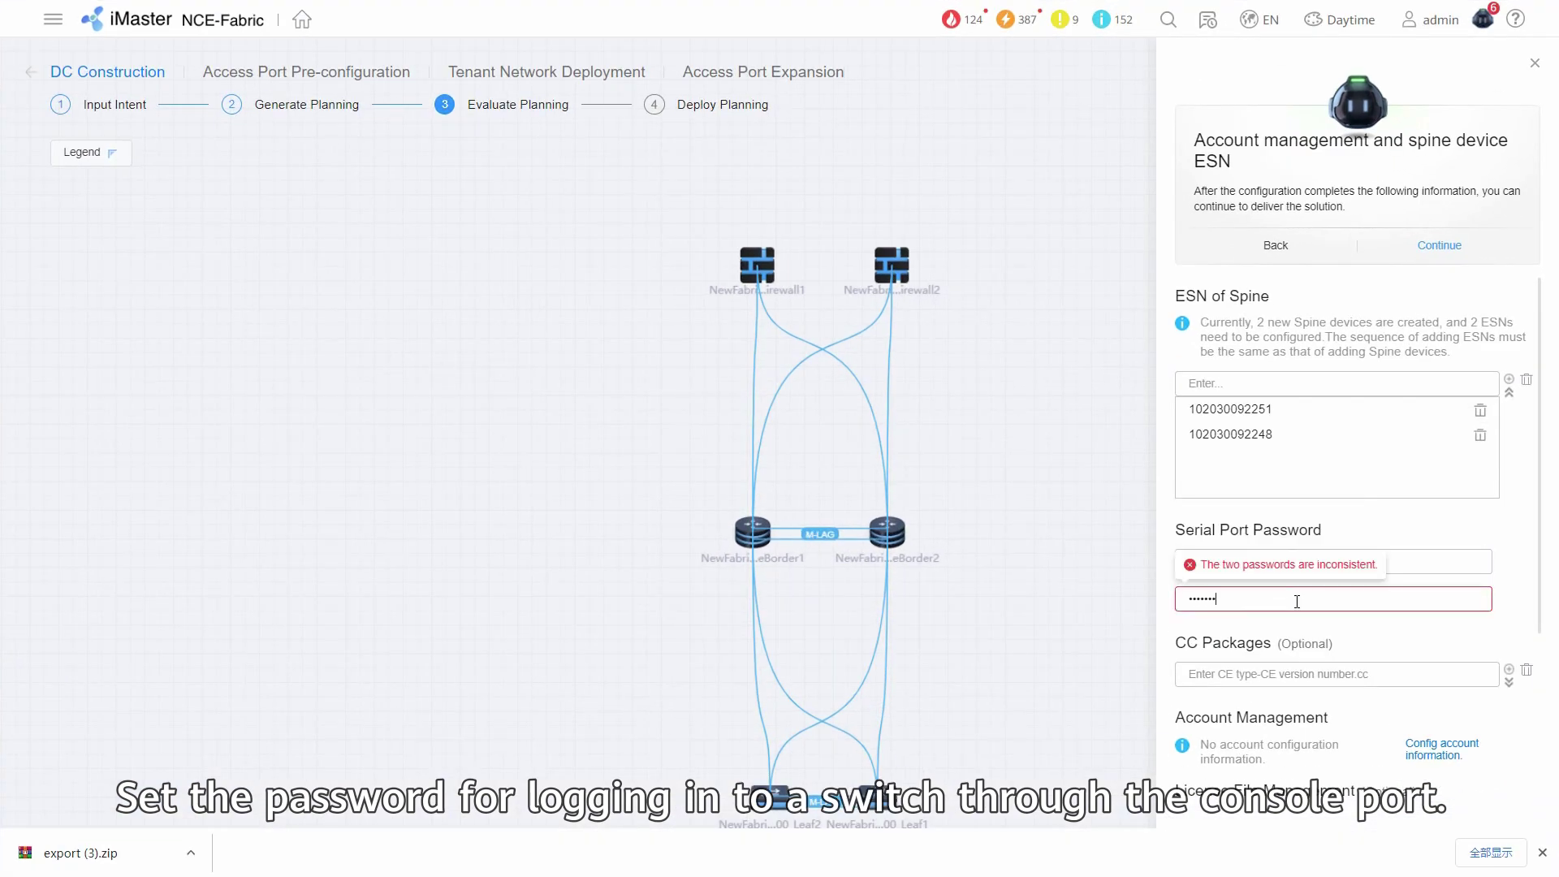
{"action": "scroll", "coordinate": [1401, 473], "scroll_direction": "down", "scroll_amount": 2}
{"action": "left_click", "coordinate": [1313, 496]}
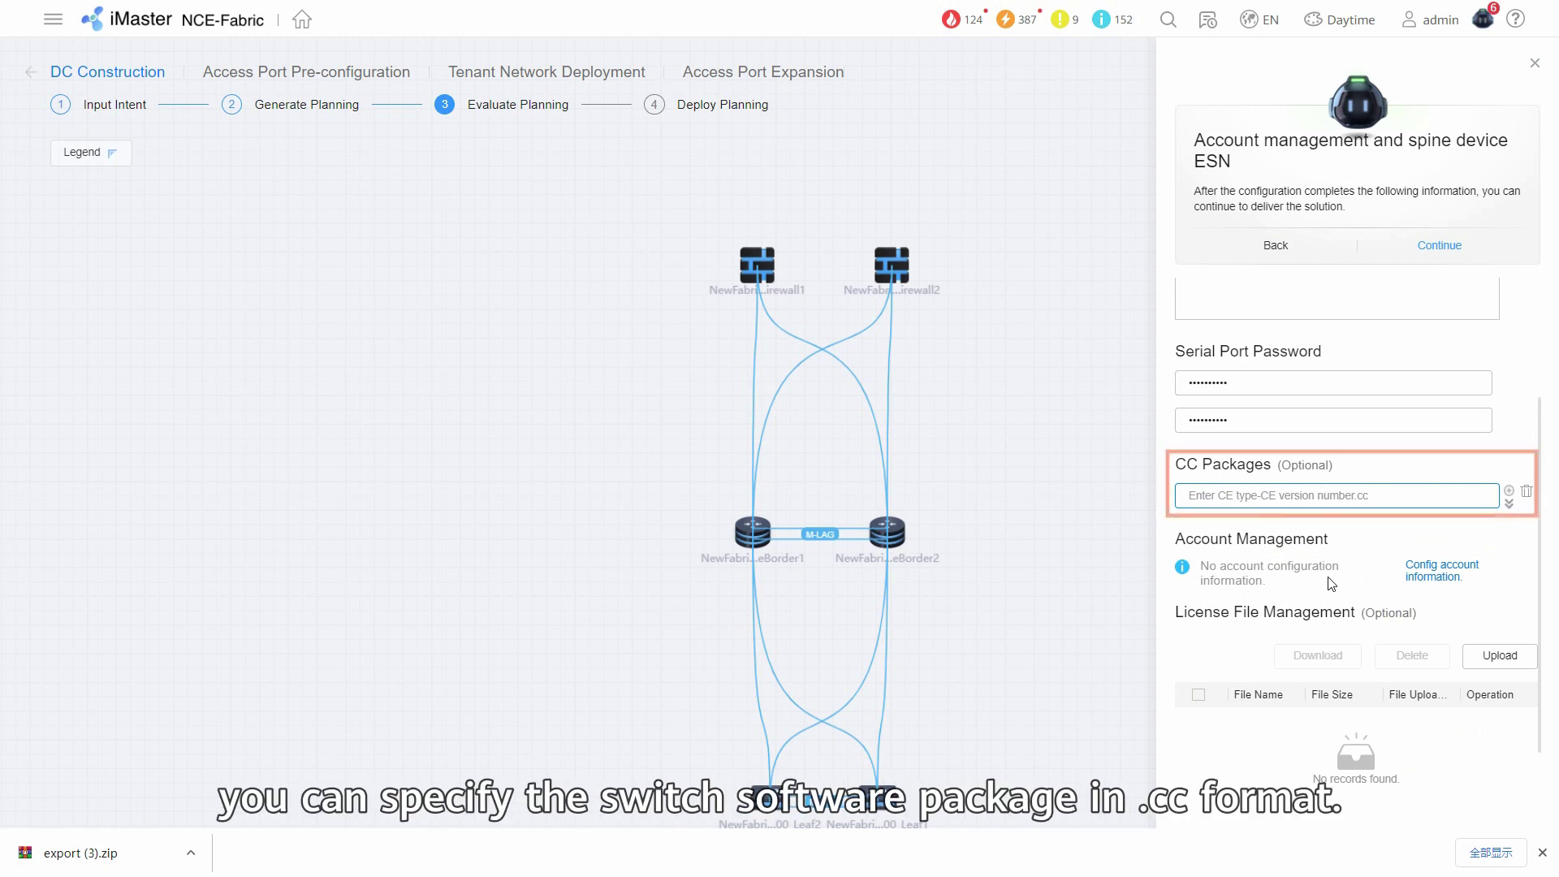
Set the NETCONF password and SNMP authentication and private keys, then save.
{"action": "left_click", "coordinate": [1433, 576]}
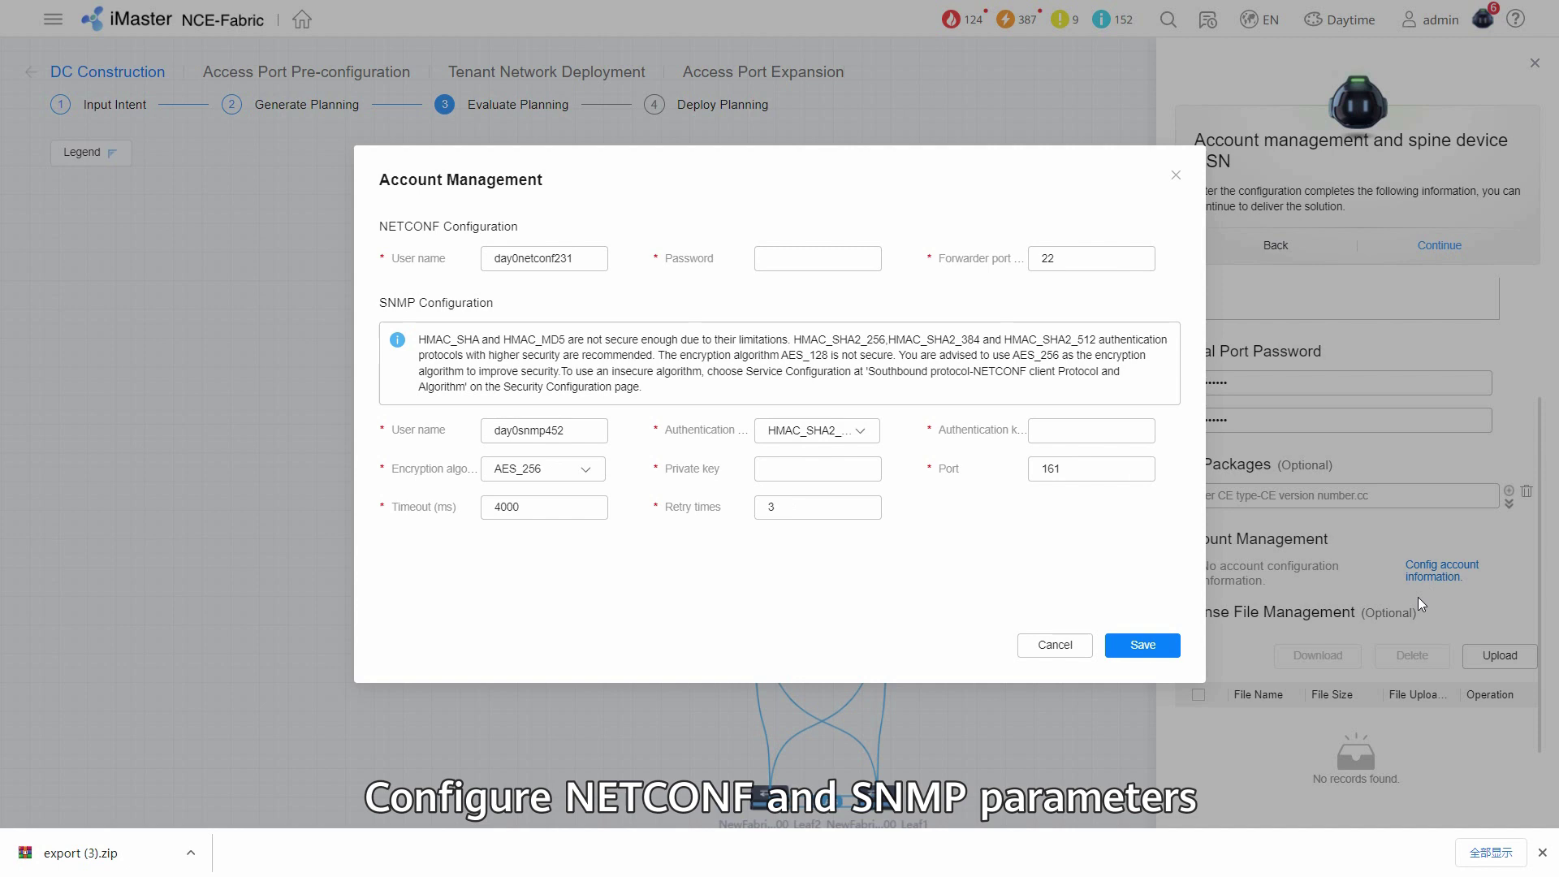
{"action": "left_click", "coordinate": [802, 256]}
{"action": "type", "text": "••••••"}
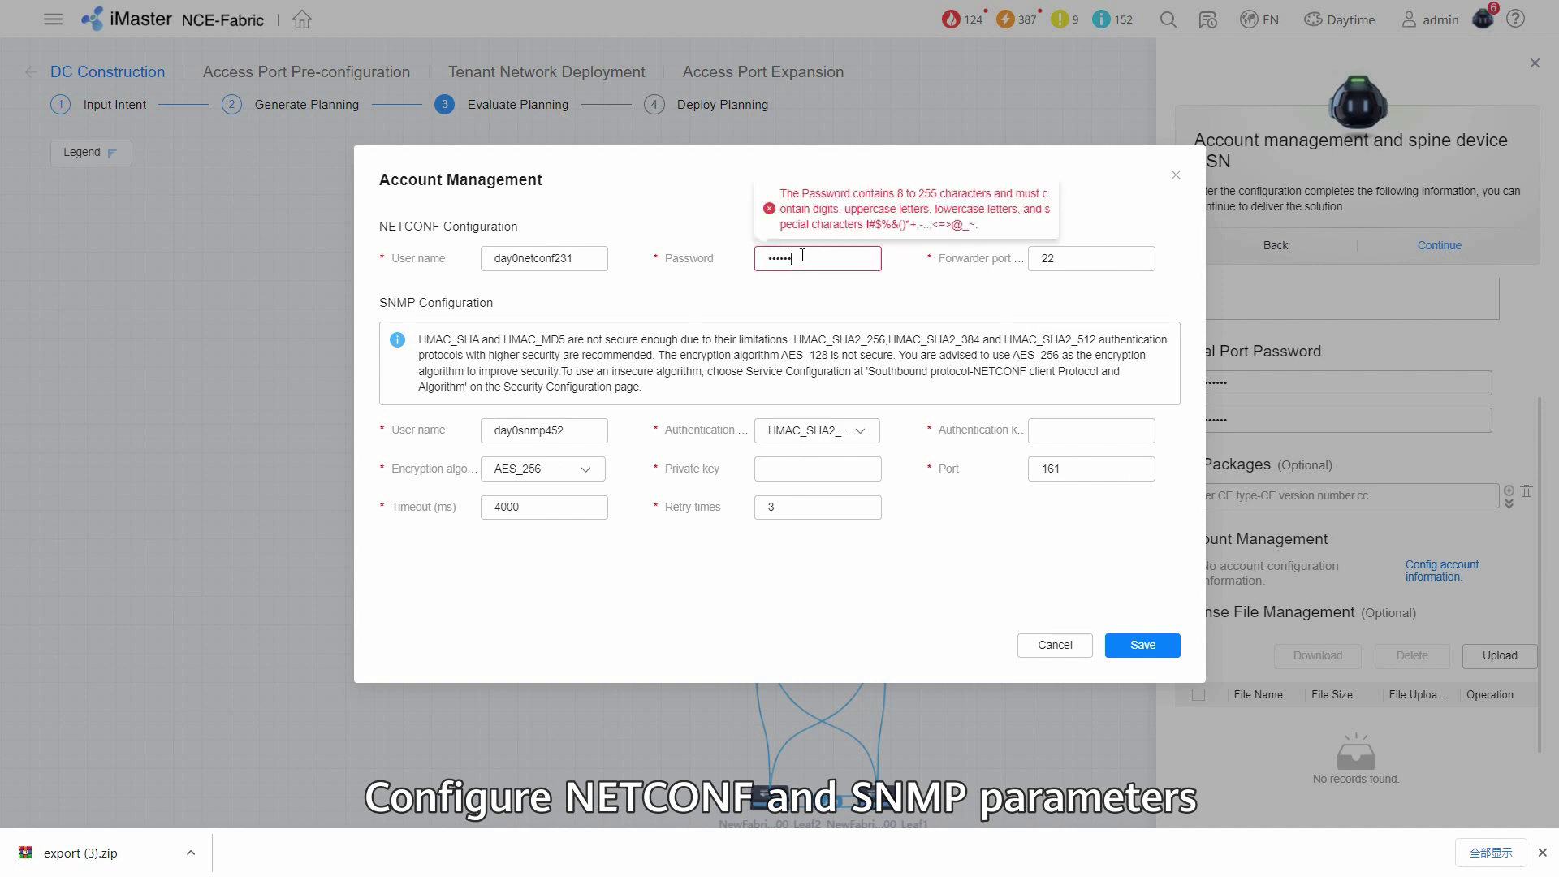
{"action": "type", "text": "•••"}
{"action": "left_click", "coordinate": [1066, 425]}
{"action": "type", "text": "••"}
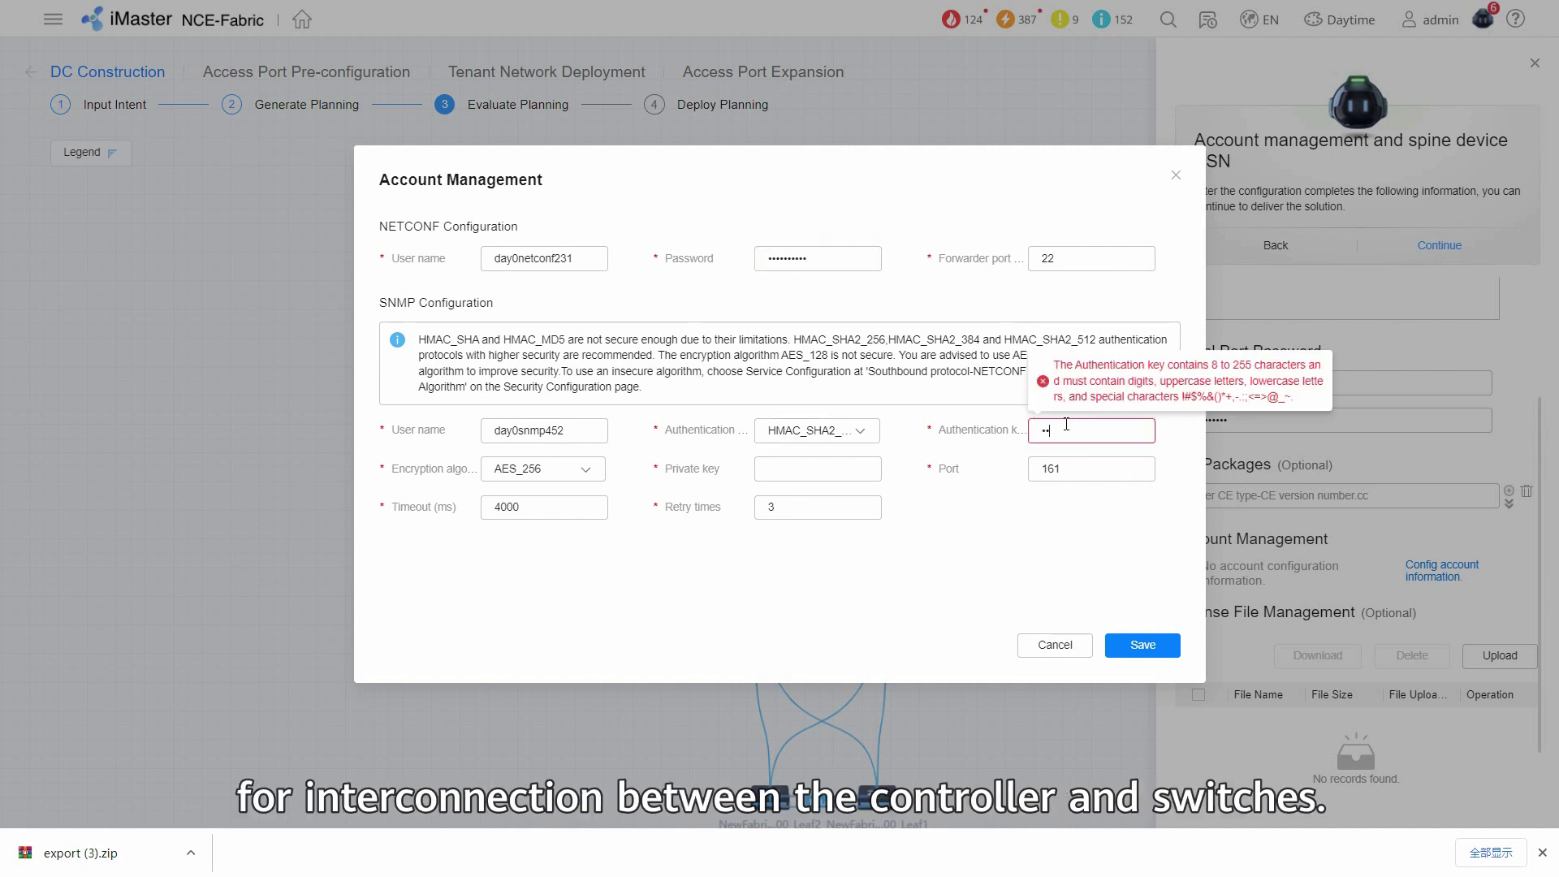
{"action": "type", "text": "•••••••"}
{"action": "left_click", "coordinate": [818, 471]}
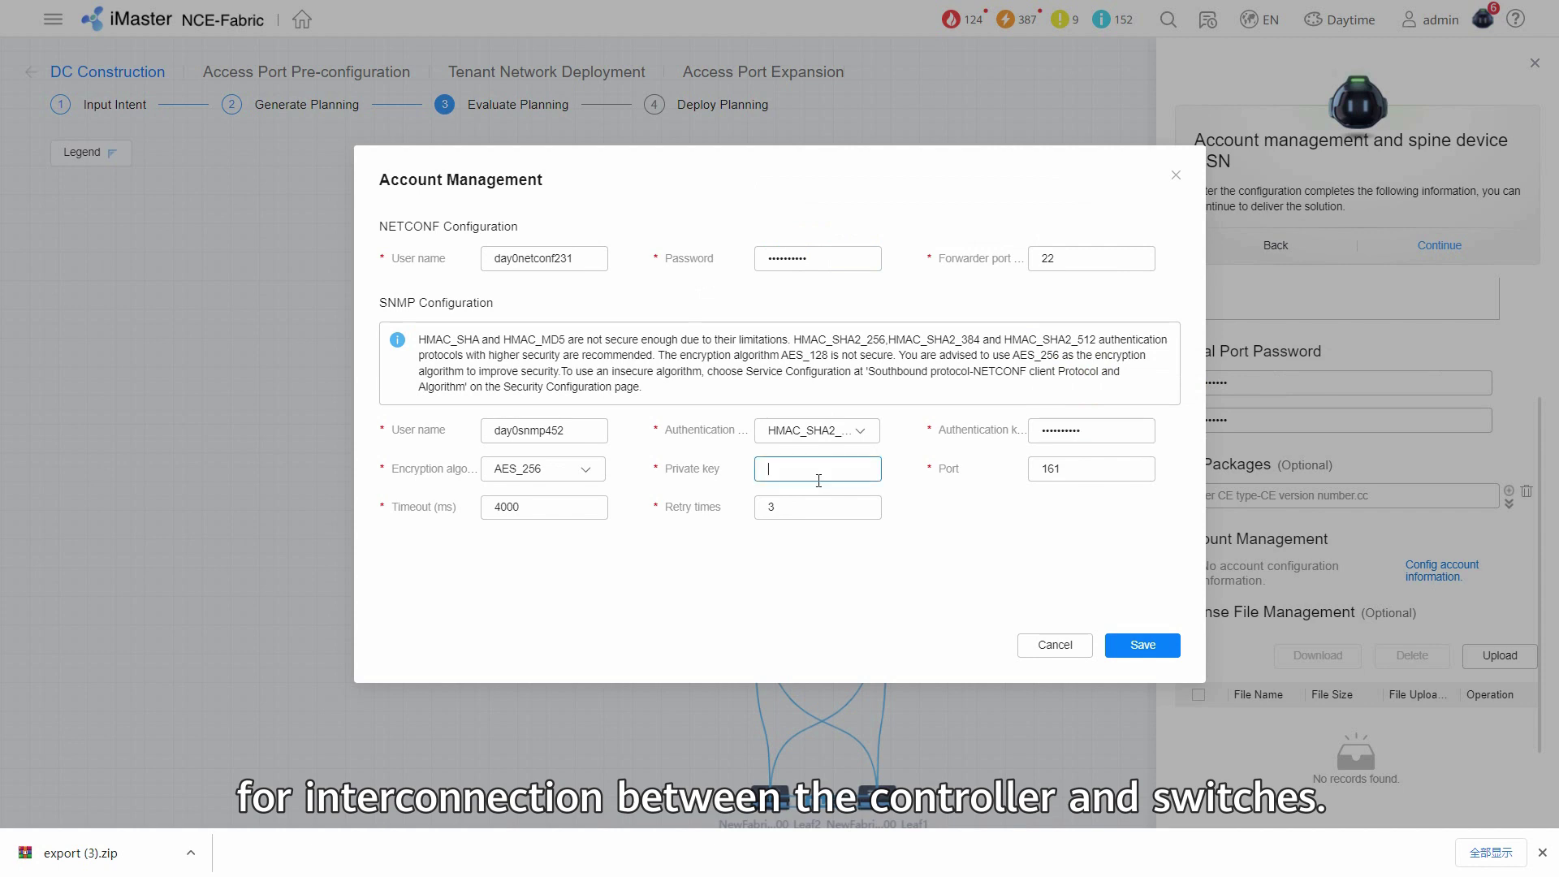
{"action": "type", "text": "abc12"}
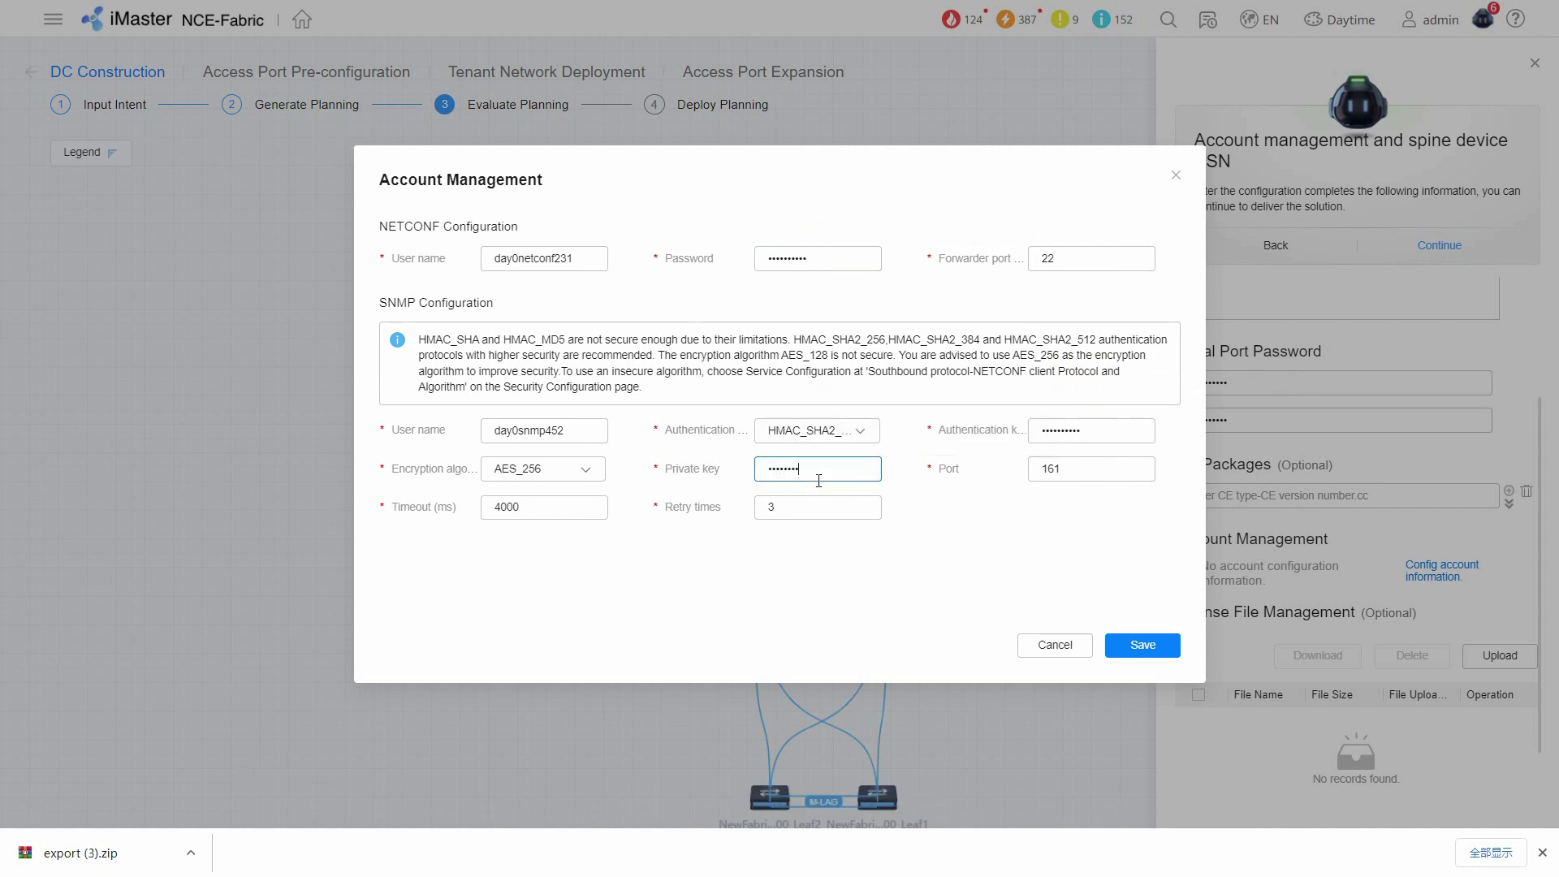
{"action": "left_click", "coordinate": [1142, 645]}
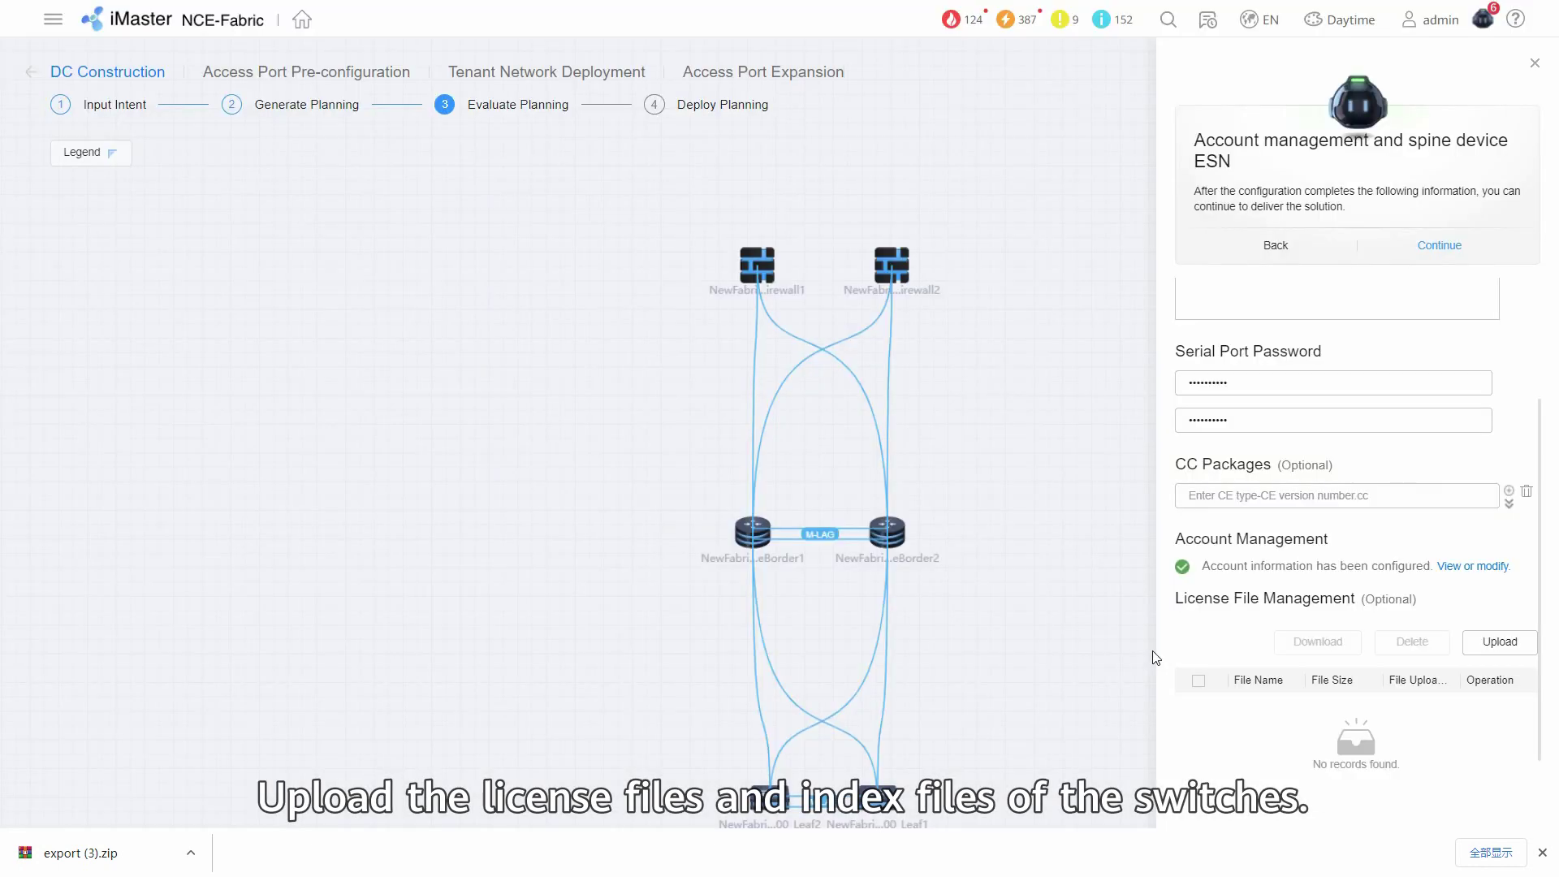
Upload the switch license files and confirm the upload.
{"action": "left_click", "coordinate": [1500, 642]}
{"action": "left_click", "coordinate": [984, 505]}
{"action": "scroll", "coordinate": [1399, 692], "scroll_direction": "up", "scroll_amount": 3}
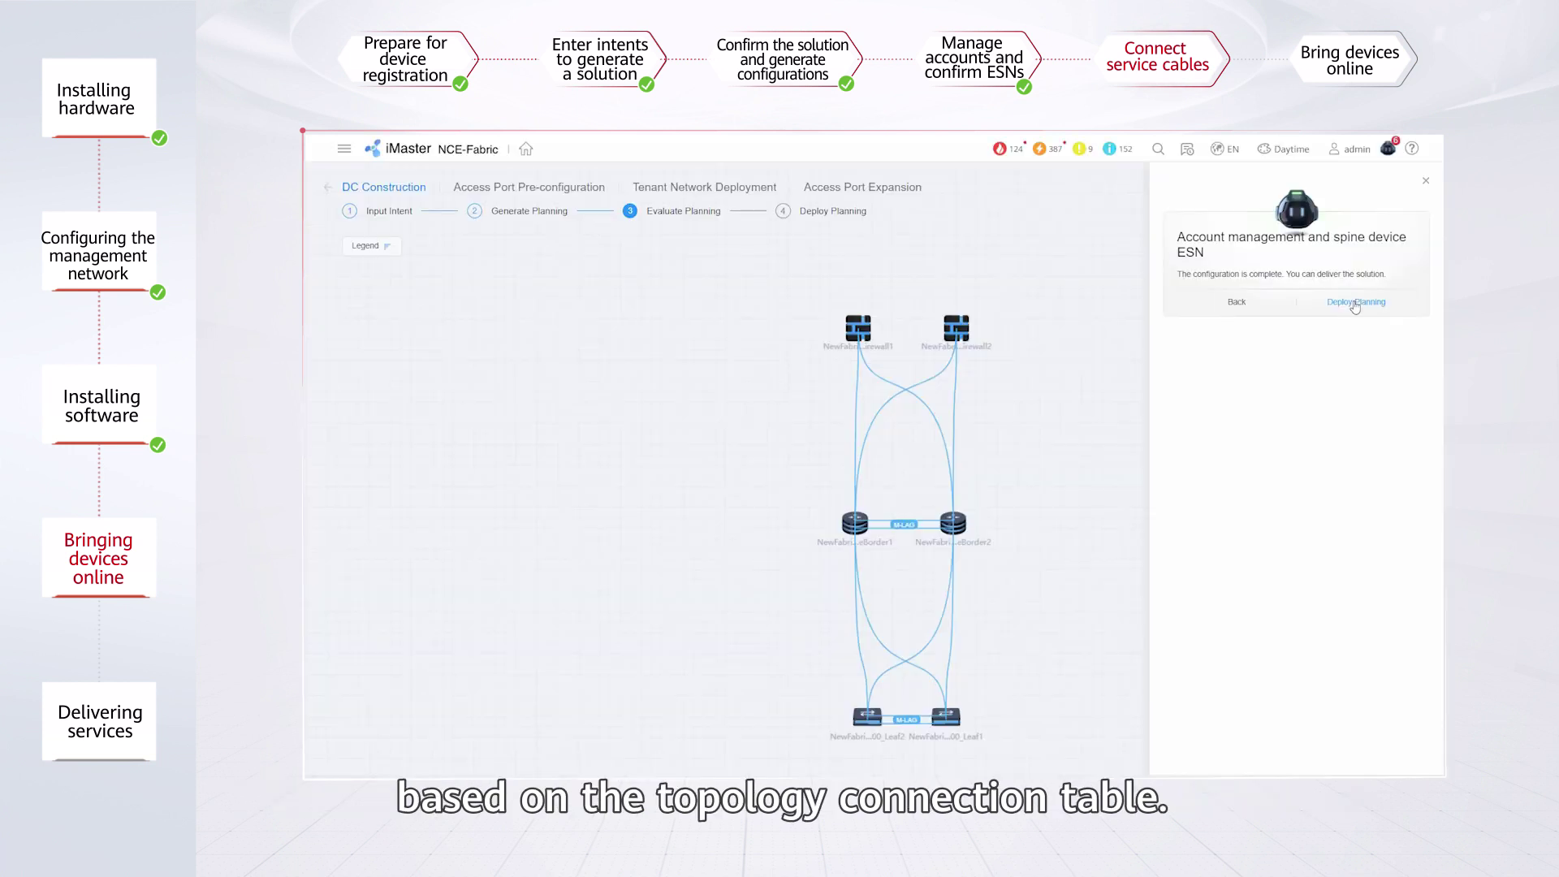
Select both Leaf and both SpineBorder switches for deployment and move them to the selected list.
{"action": "left_click", "coordinate": [1354, 304]}
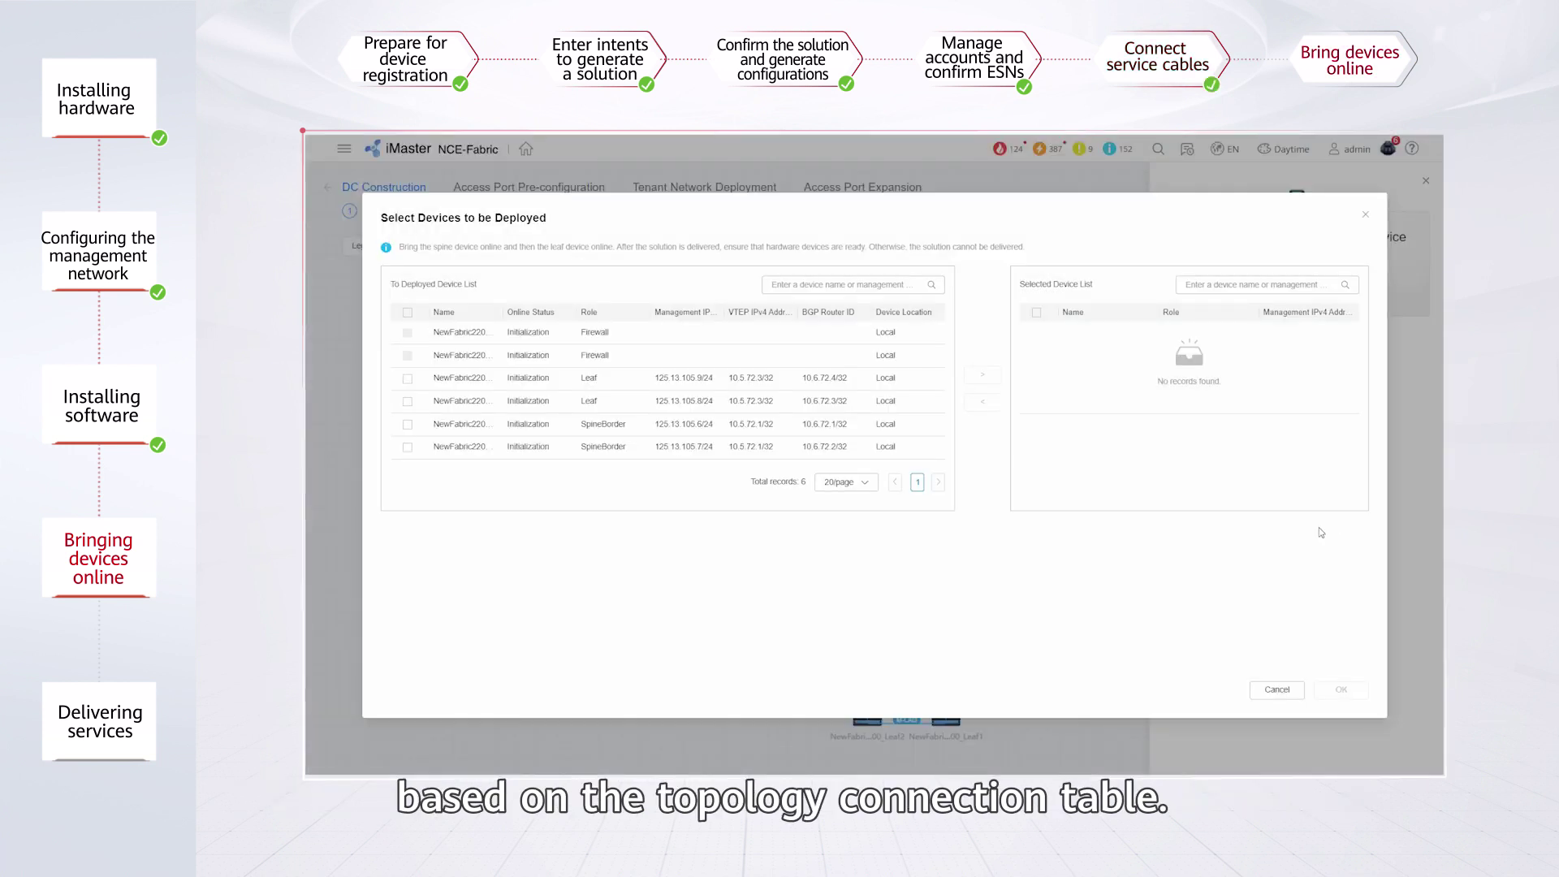
{"action": "left_click", "coordinate": [407, 379]}
{"action": "left_click", "coordinate": [408, 401]}
{"action": "left_click", "coordinate": [407, 424]}
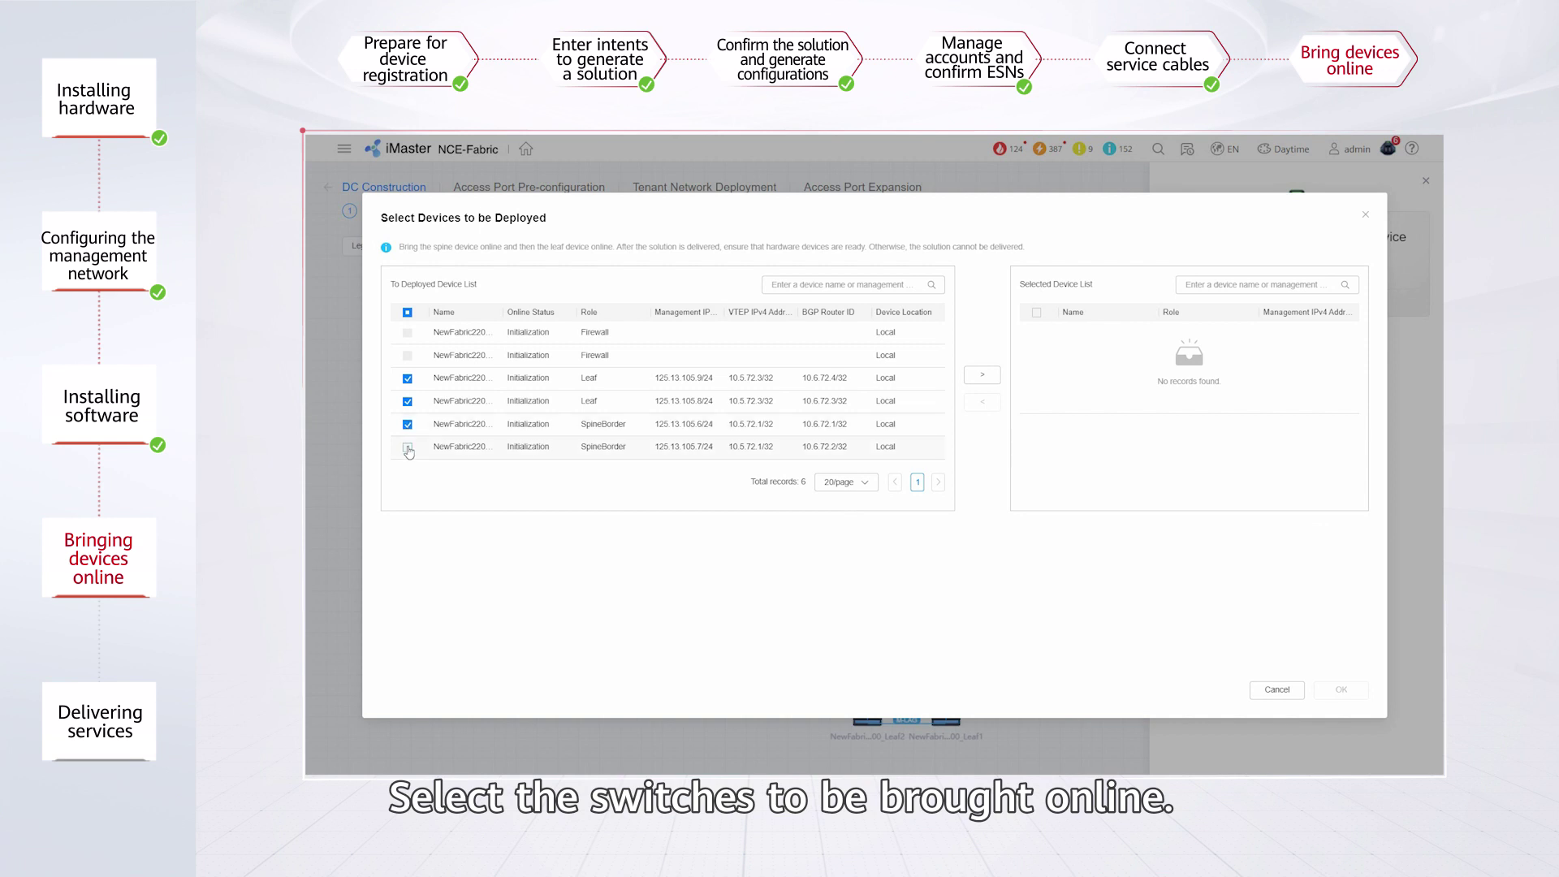
{"action": "left_click", "coordinate": [408, 446]}
{"action": "left_click", "coordinate": [982, 375]}
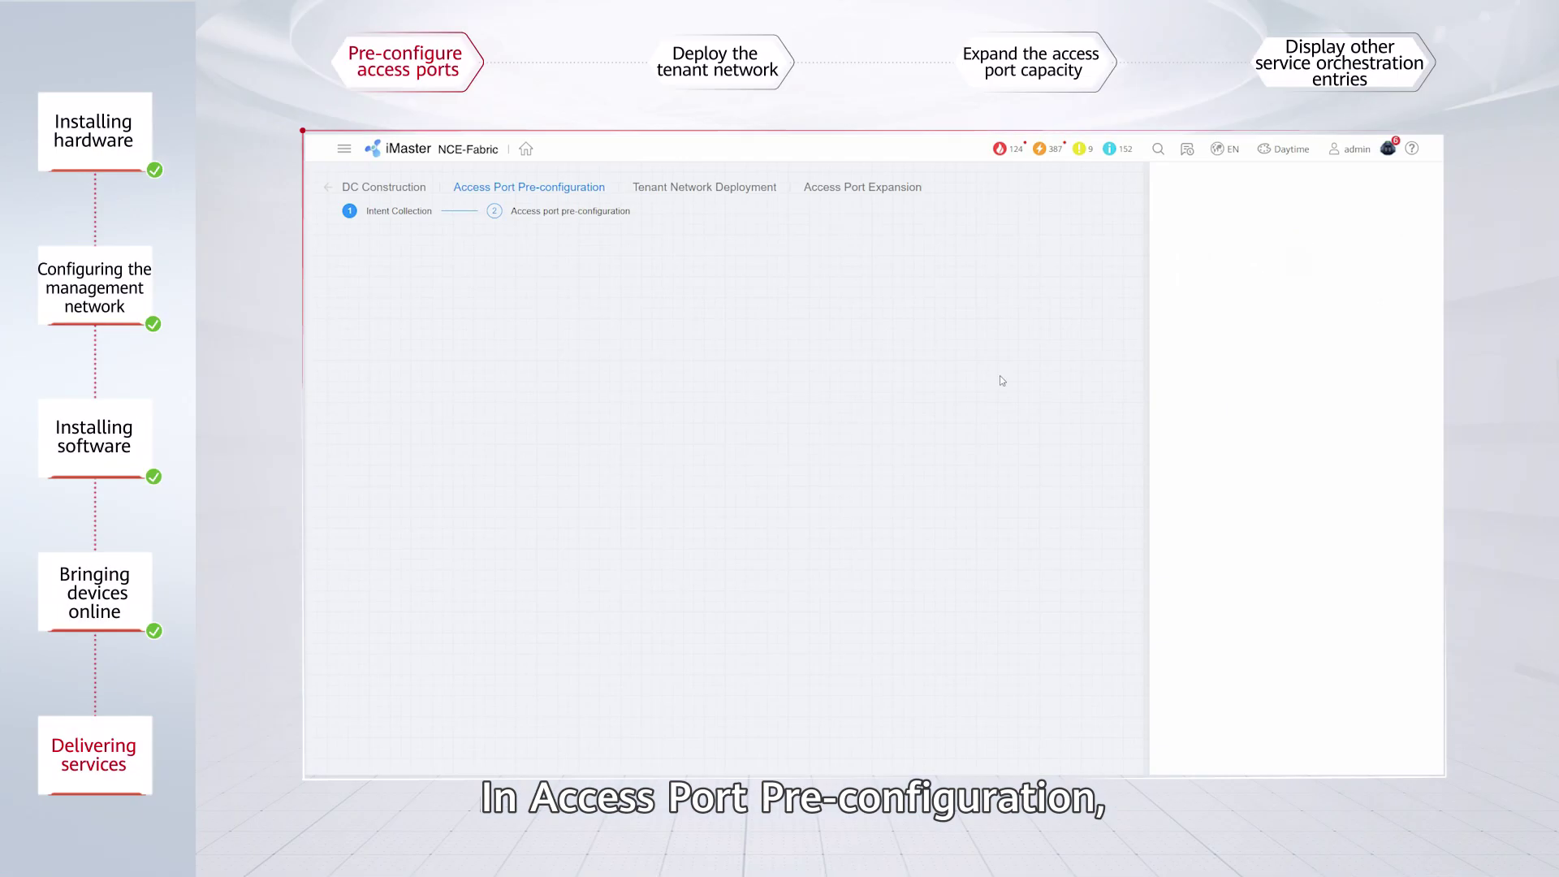
Download the access port pre-configuration template spreadsheet.
{"action": "left_click", "coordinate": [1206, 377]}
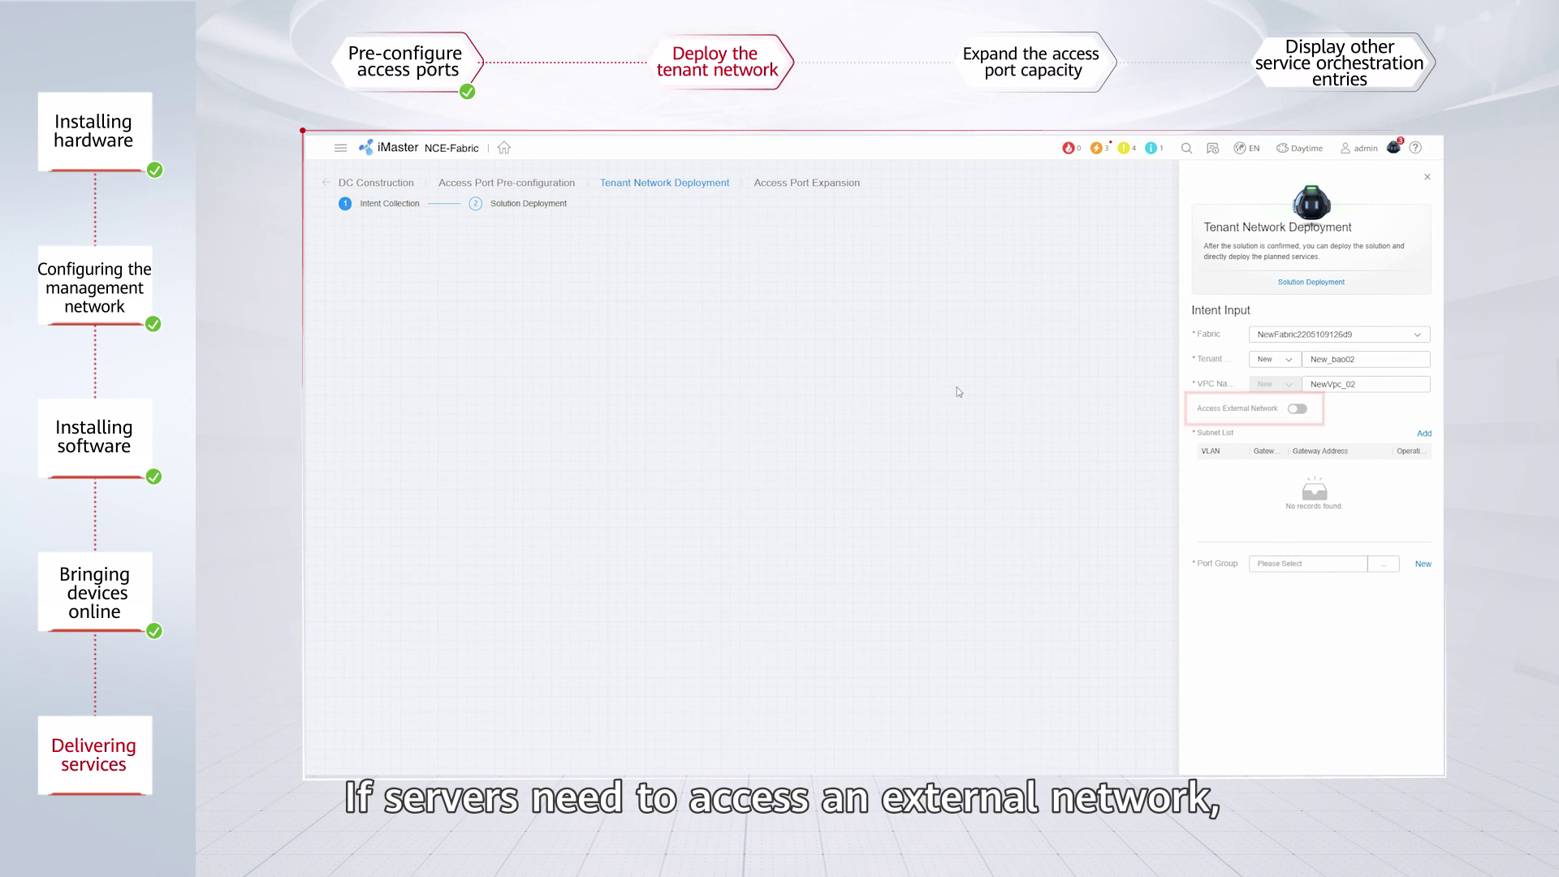
Enable external network access with local IP 192.168.0.5/24 and peer IP 192.168.0.6/24.
{"action": "left_click", "coordinate": [1297, 408]}
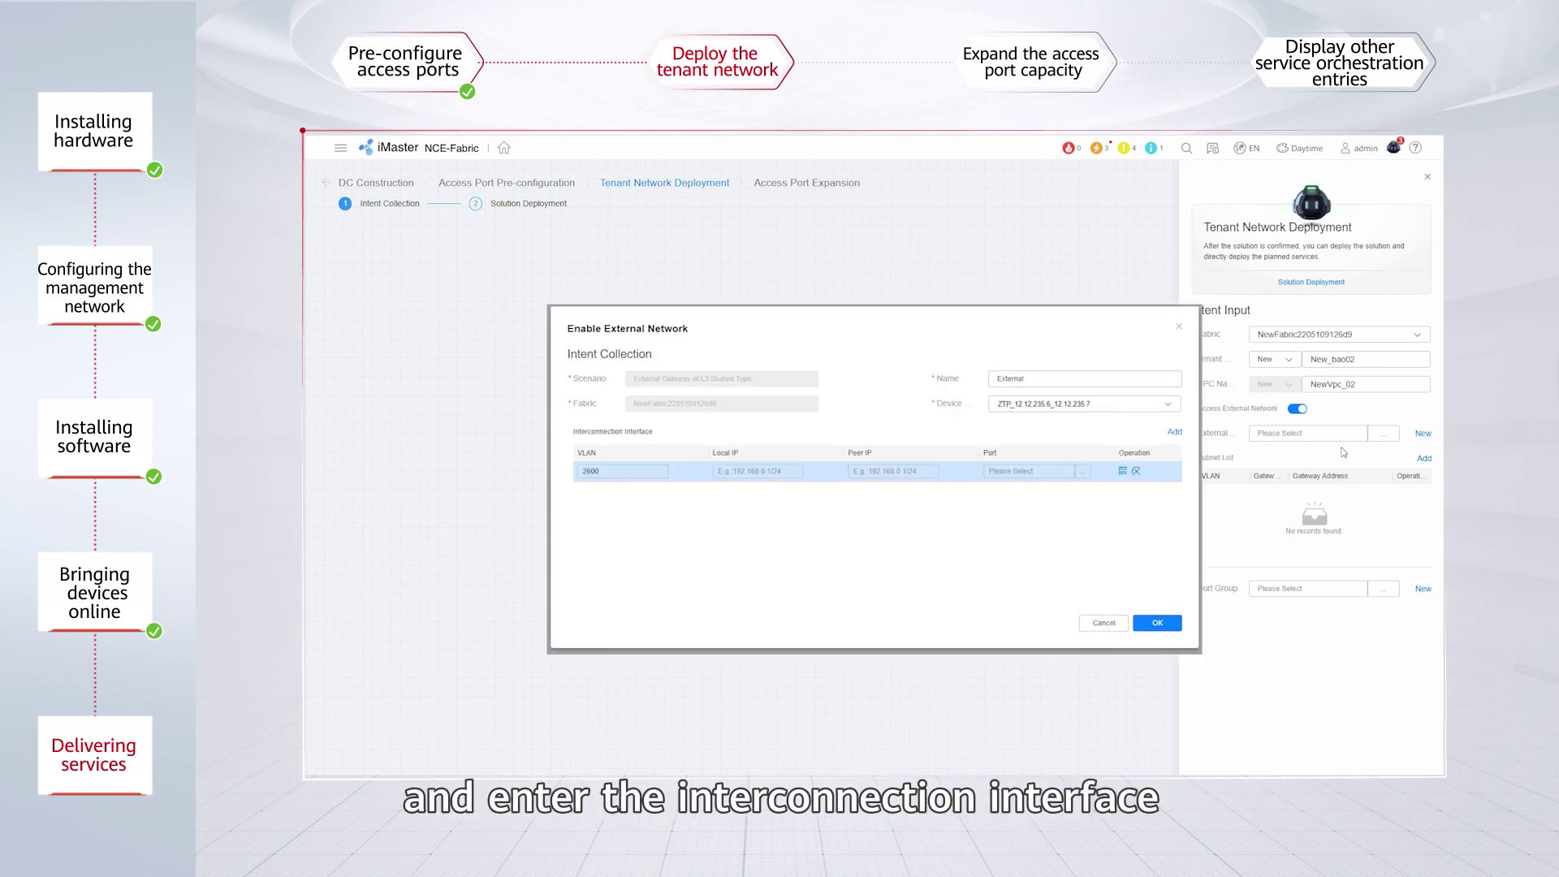
{"action": "type", "text": "192.168.0.5/24192.168.0.6/24"}
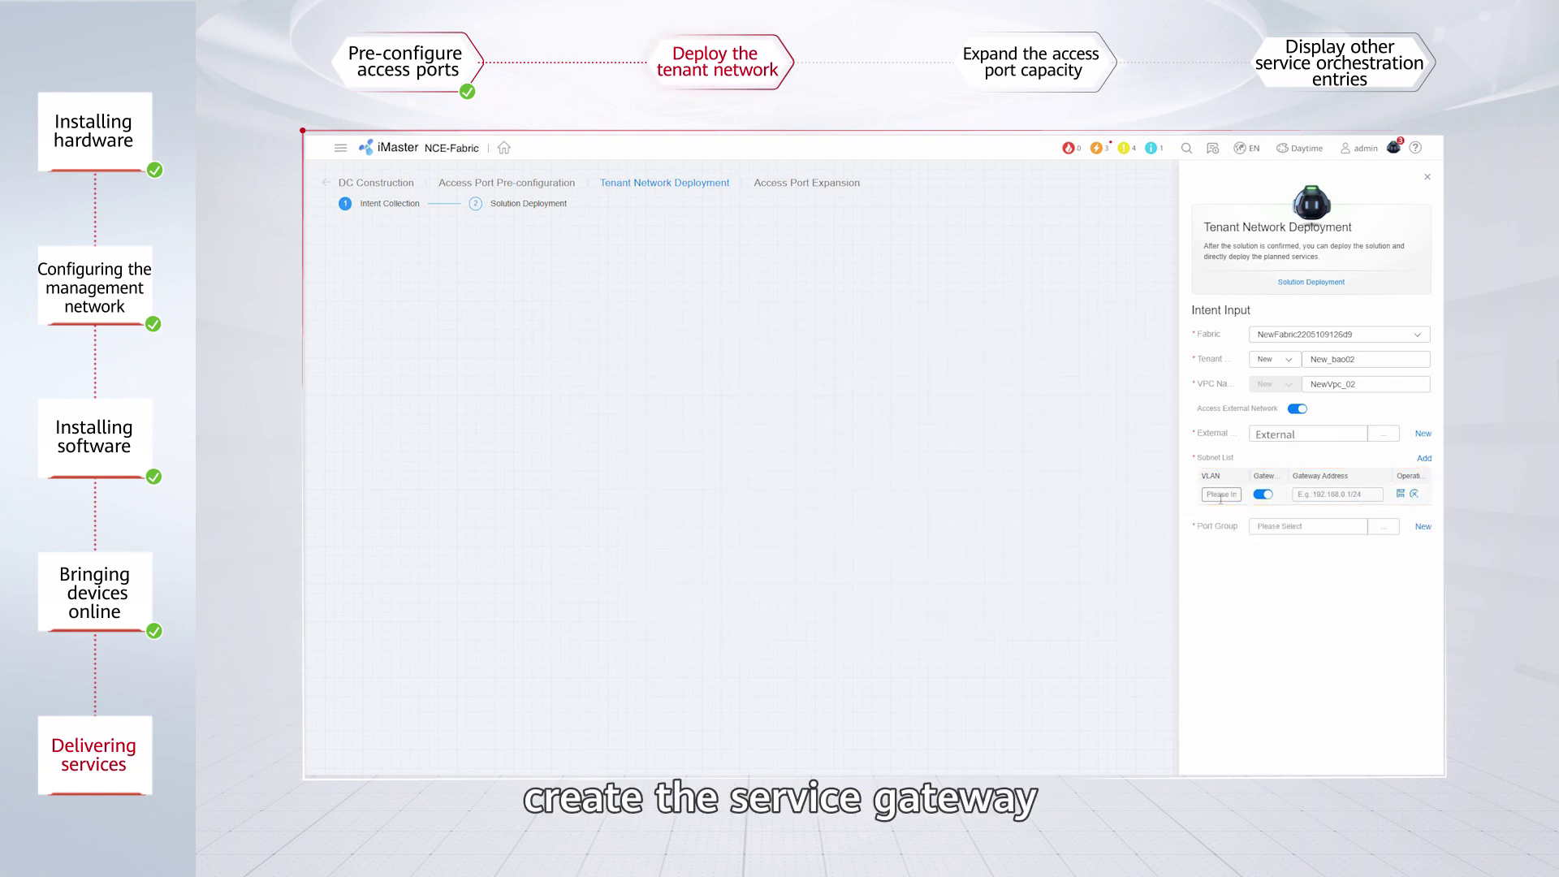
Add a subnet on VLAN 0 with gateway 100.10.10.1/24, then start a new port group.
{"action": "left_click", "coordinate": [1220, 494]}
{"action": "type", "text": "0"}
{"action": "left_click", "coordinate": [1316, 494]}
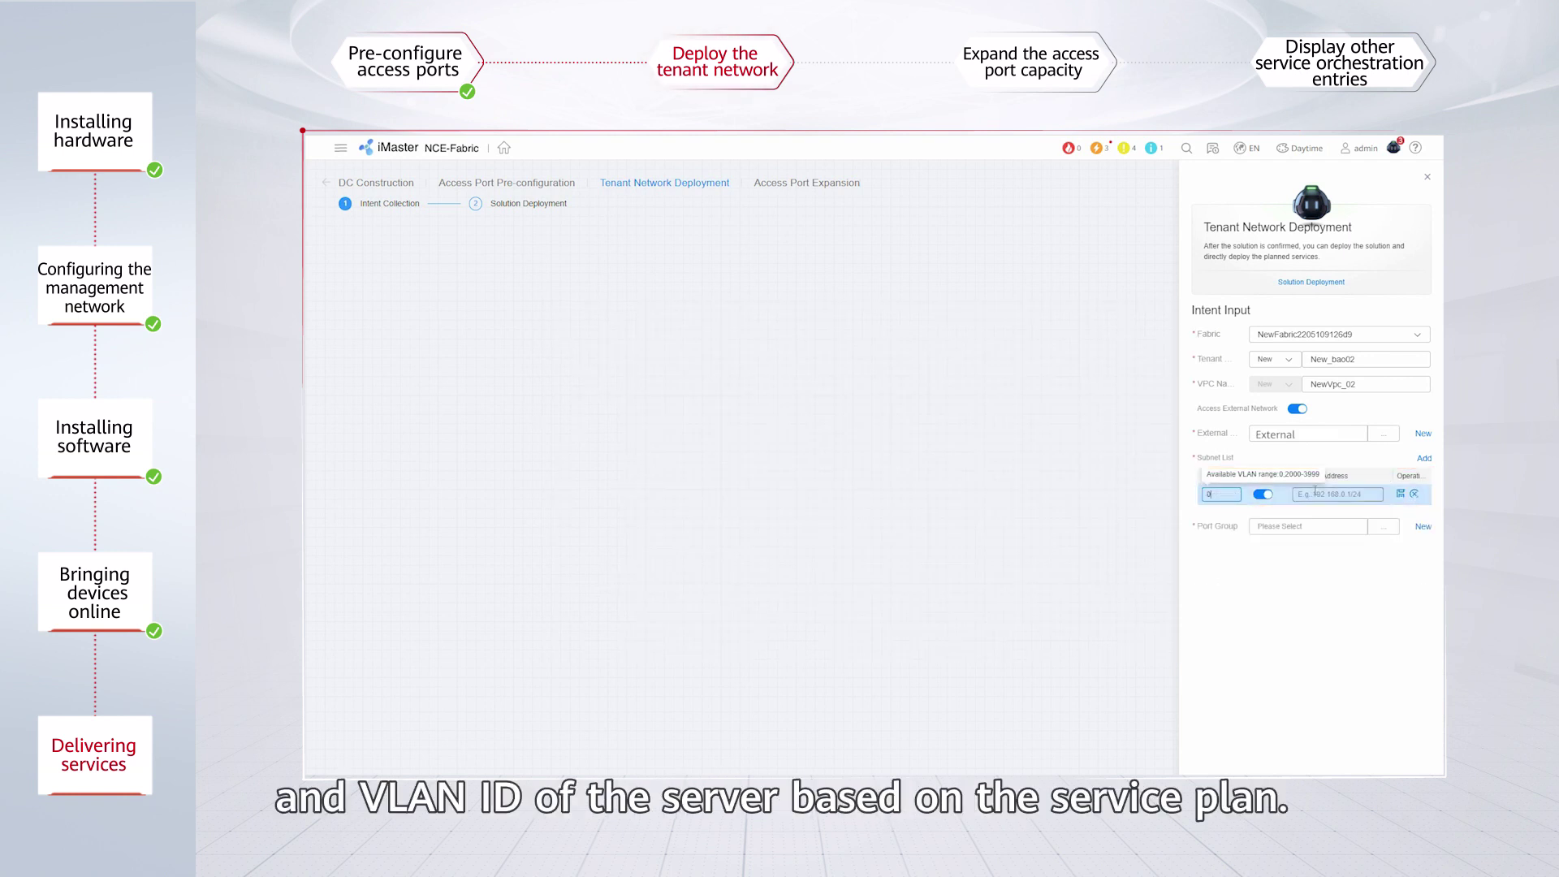
{"action": "type", "text": "100.10.10.1/24"}
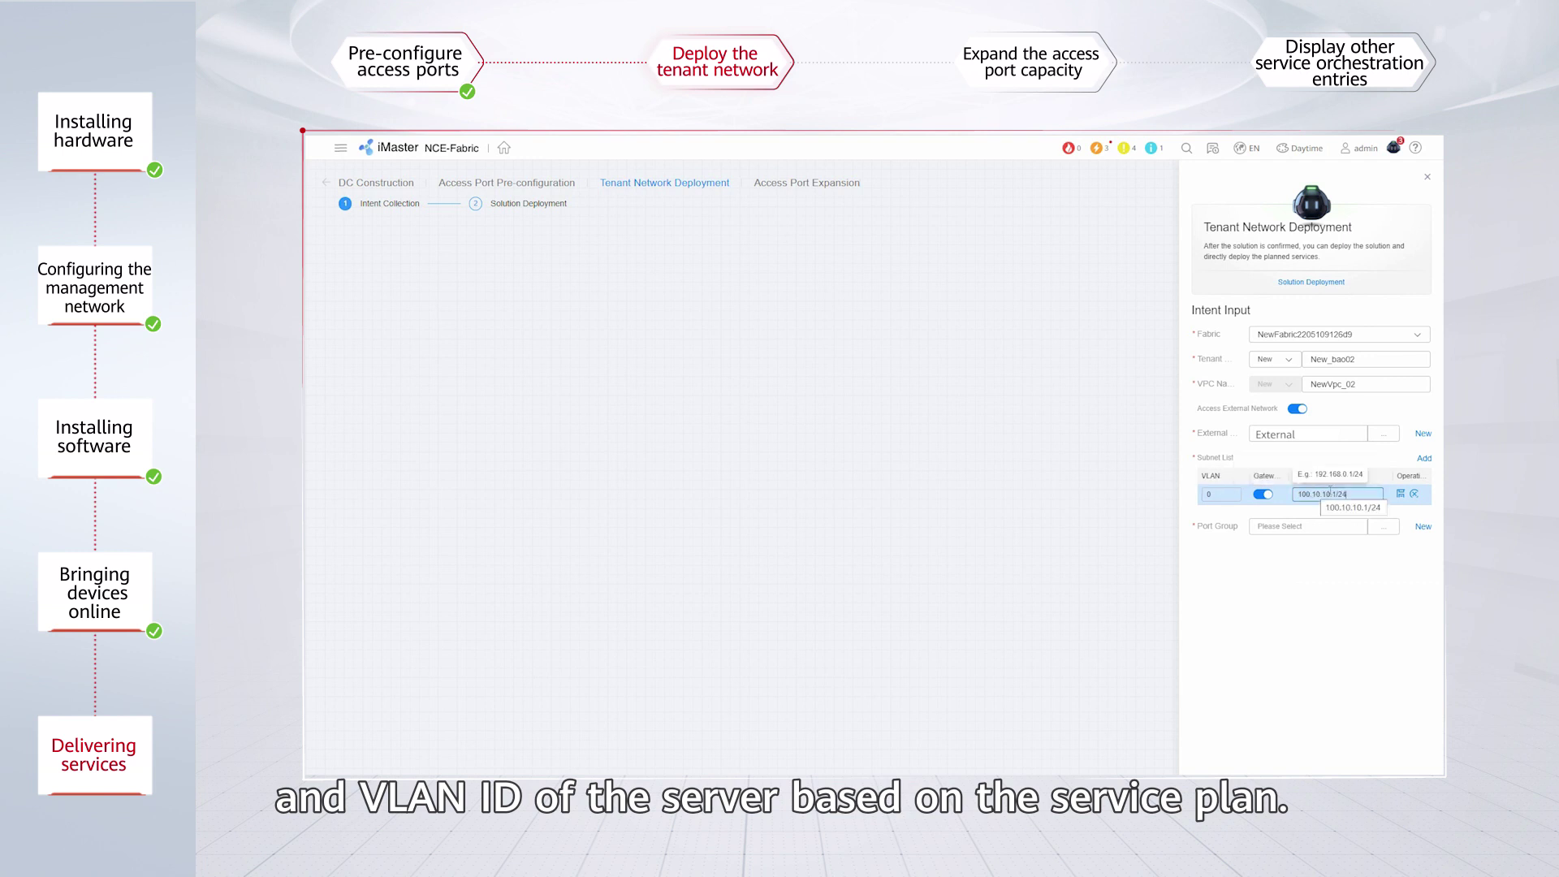
{"action": "left_click", "coordinate": [1399, 493]}
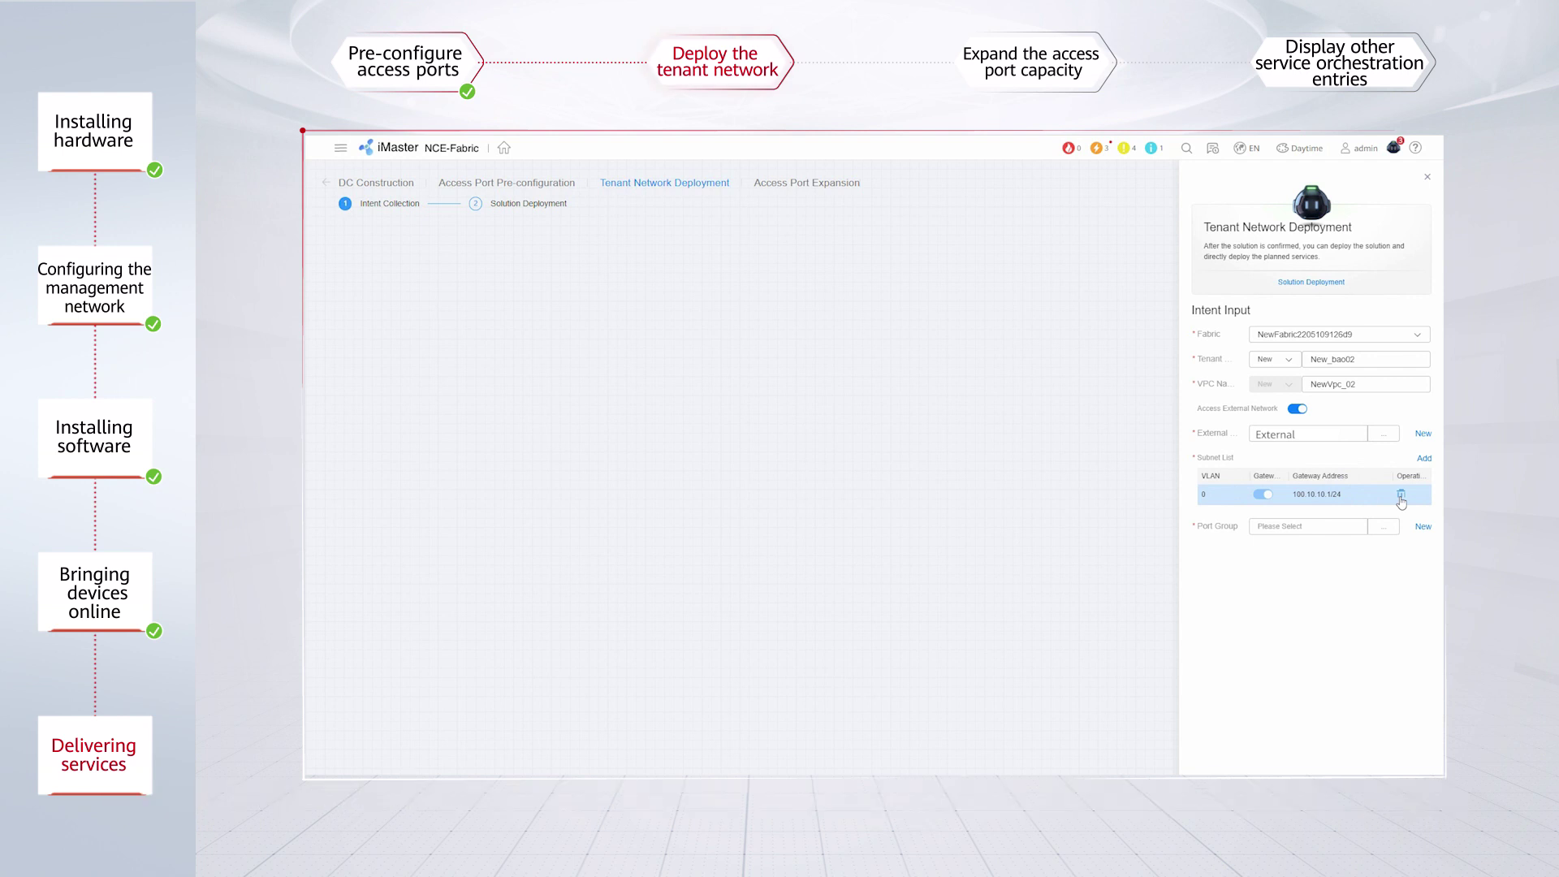
{"action": "left_click", "coordinate": [1417, 530]}
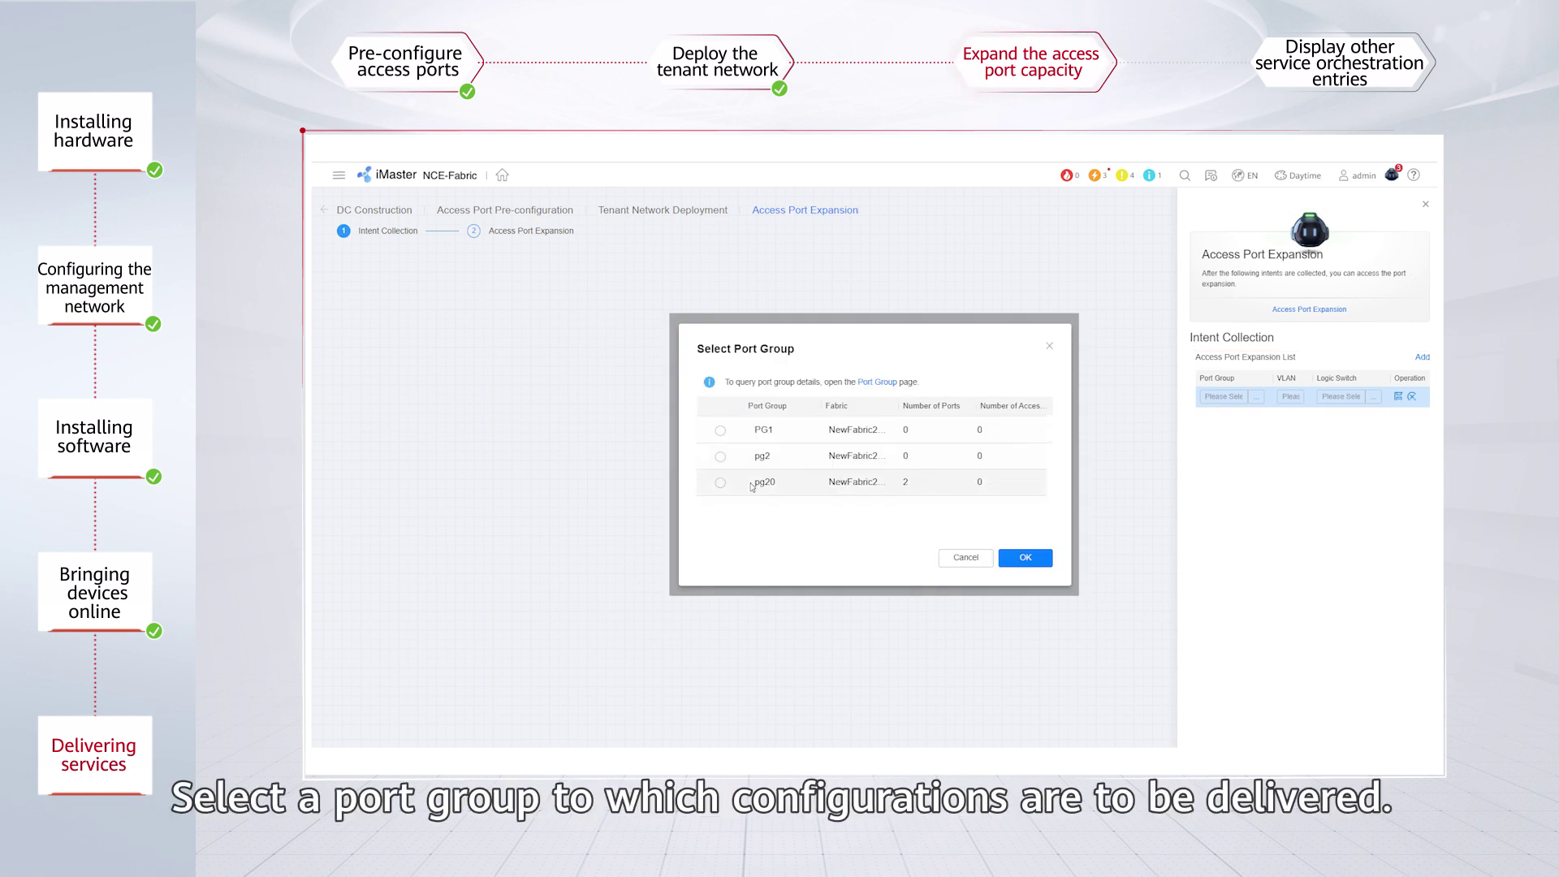
Choose port group pg20 and set its access port expansion VLAN to 3600.
{"action": "left_click", "coordinate": [721, 482]}
{"action": "left_click", "coordinate": [1026, 558]}
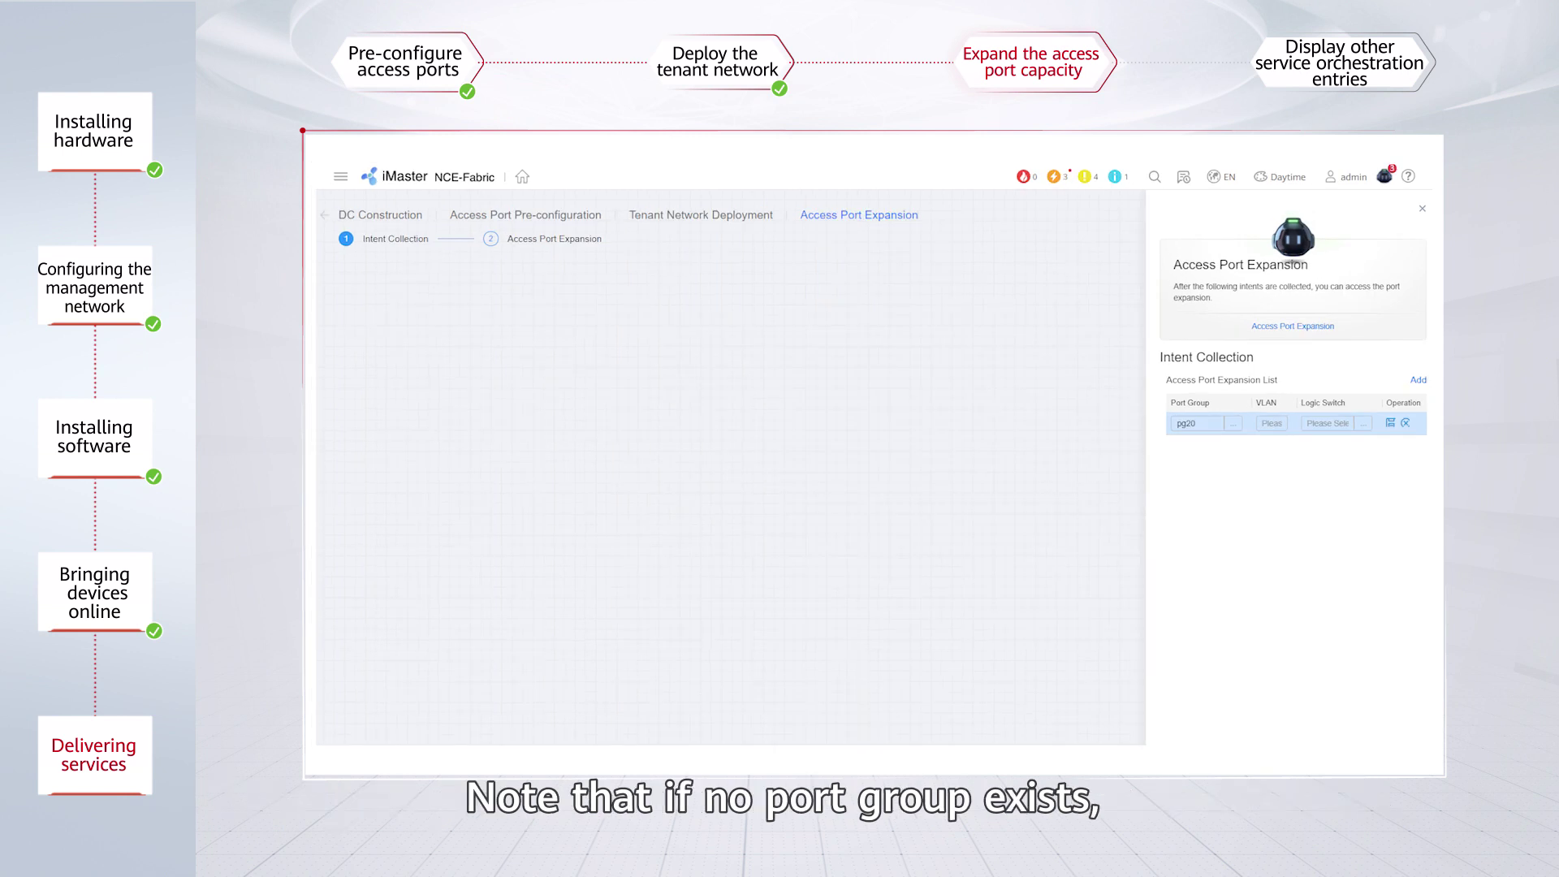
{"action": "left_click", "coordinate": [1271, 423]}
{"action": "type", "text": "3600"}
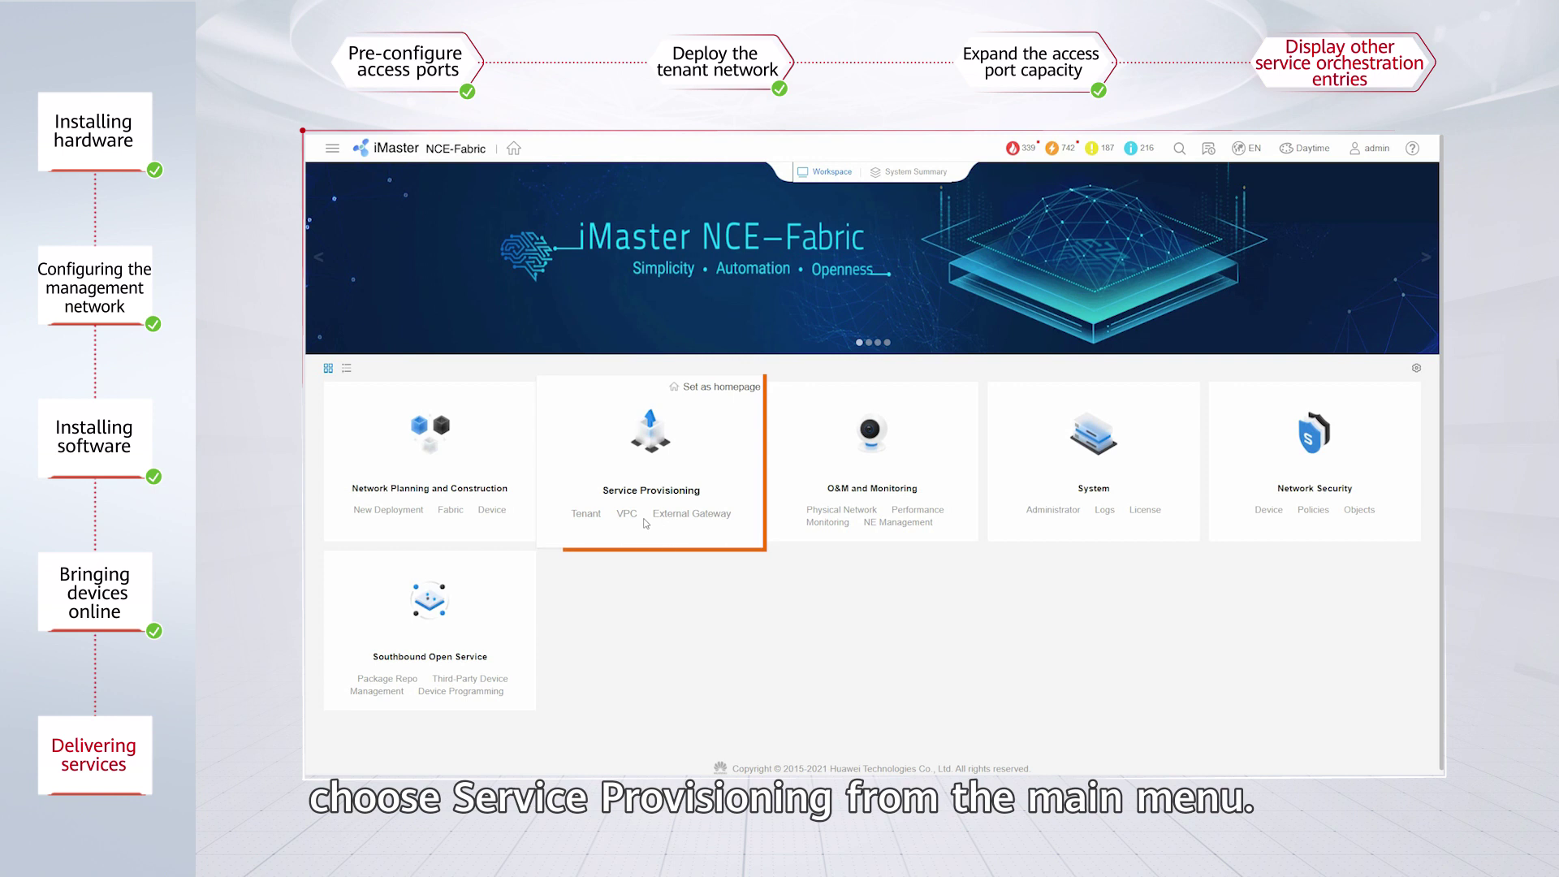
From the tenant list, open BankZhengZhou's VPCs and launch orchestration for bankzz4.
{"action": "left_click", "coordinate": [598, 517]}
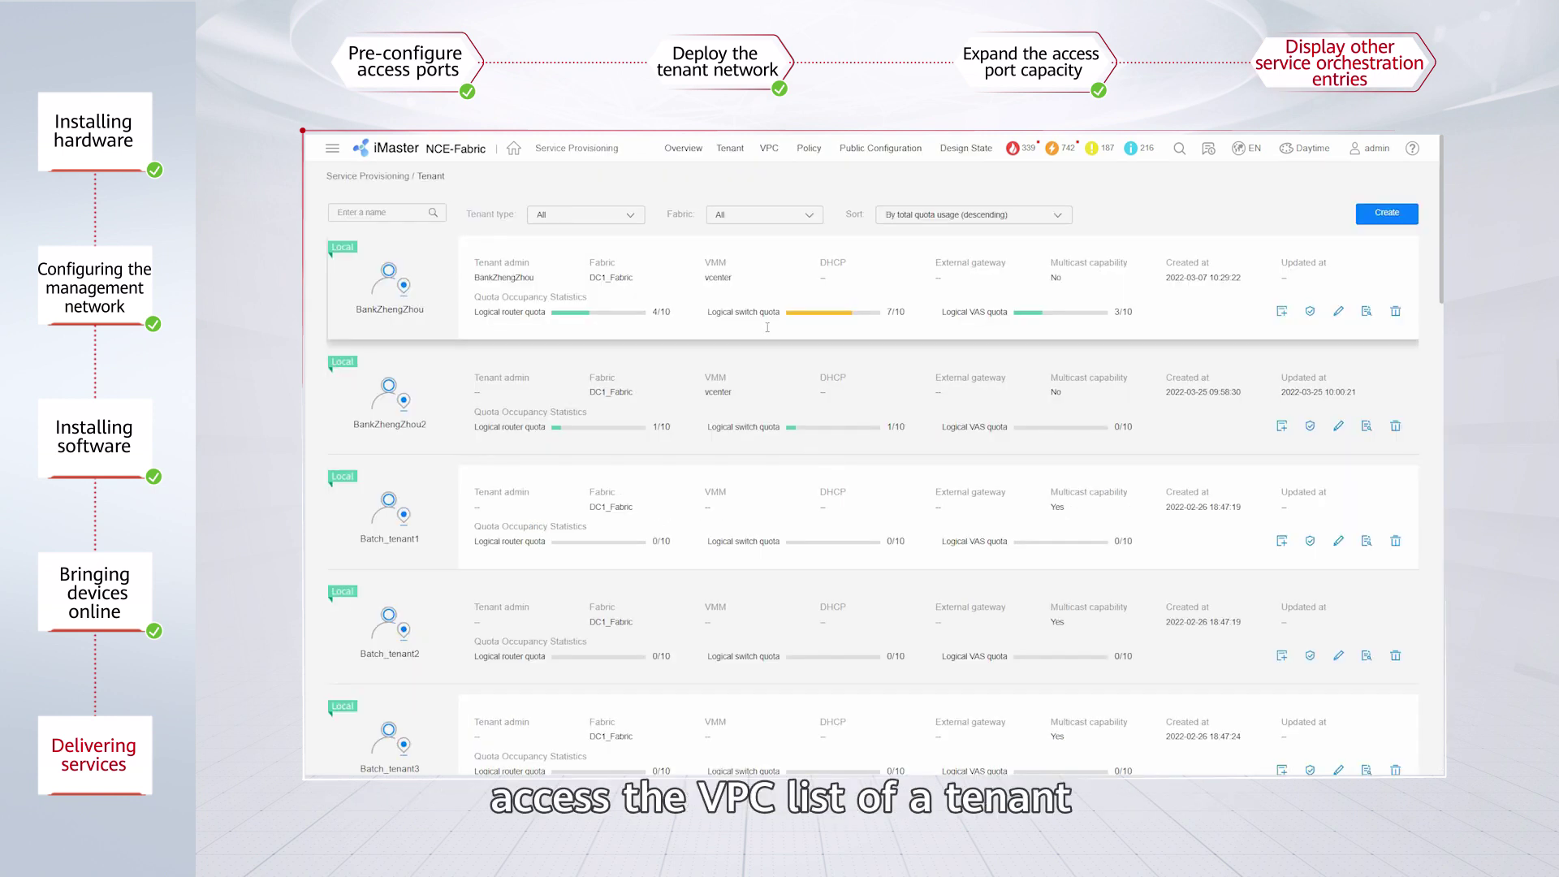
{"action": "left_click", "coordinate": [392, 279]}
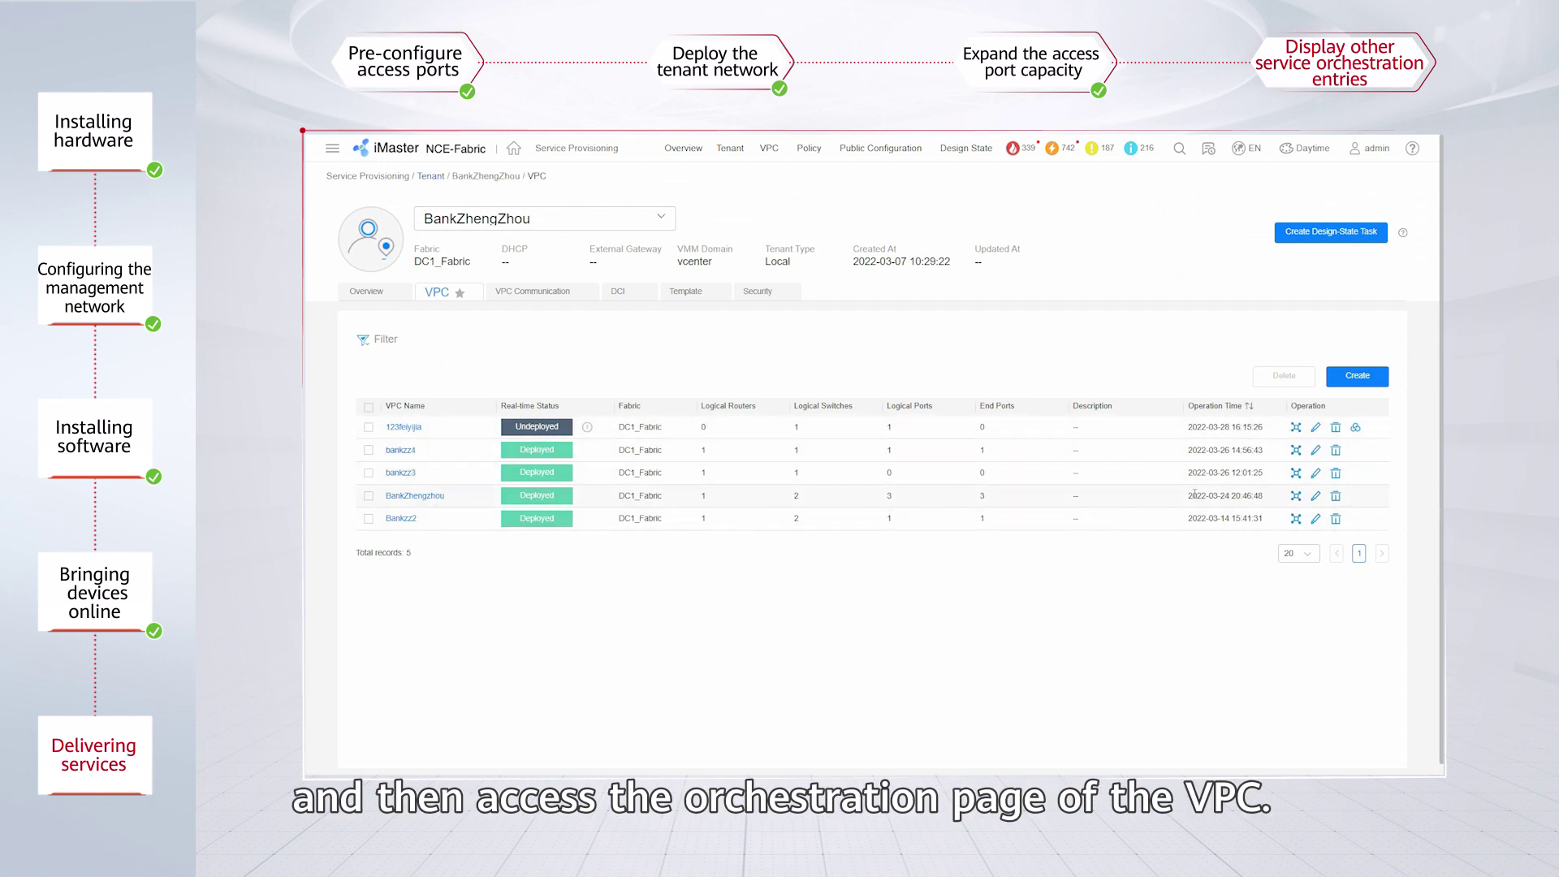
{"action": "left_click", "coordinate": [1296, 450]}
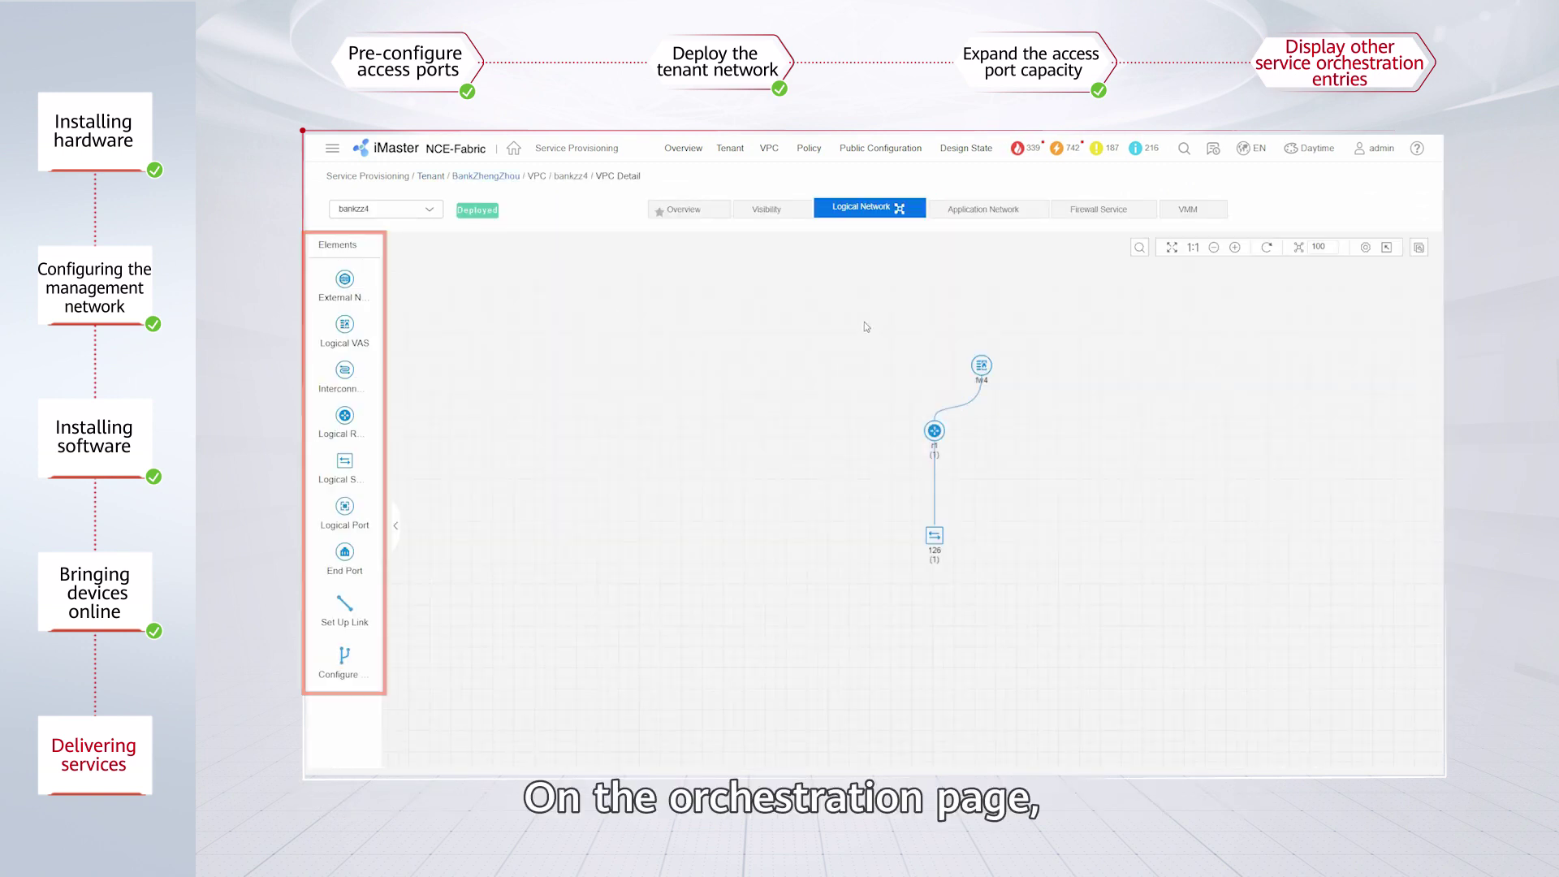